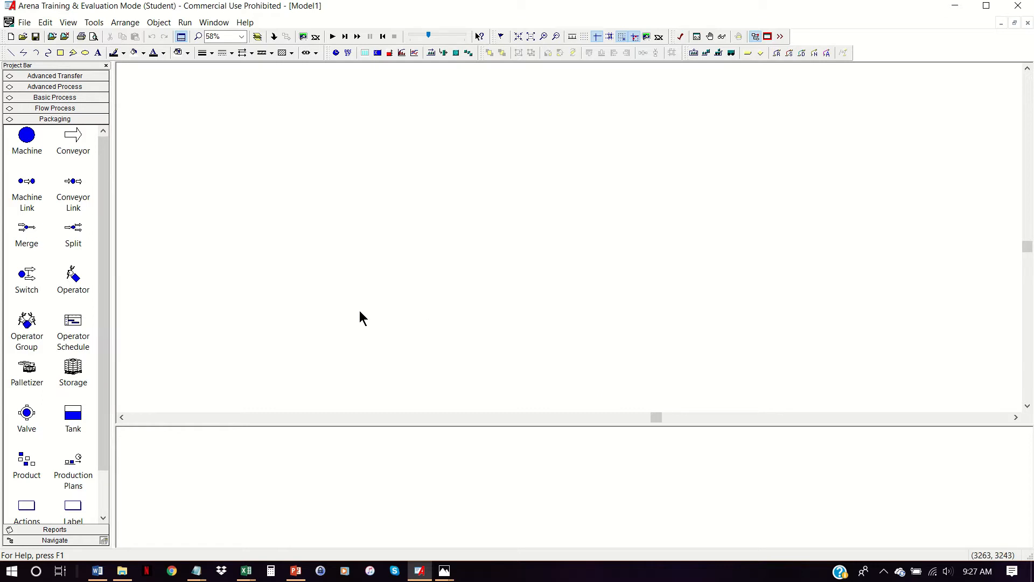
# - Place a Create module from the Basic Process modules at the upper left of the empty model
pyautogui.click(80, 96)
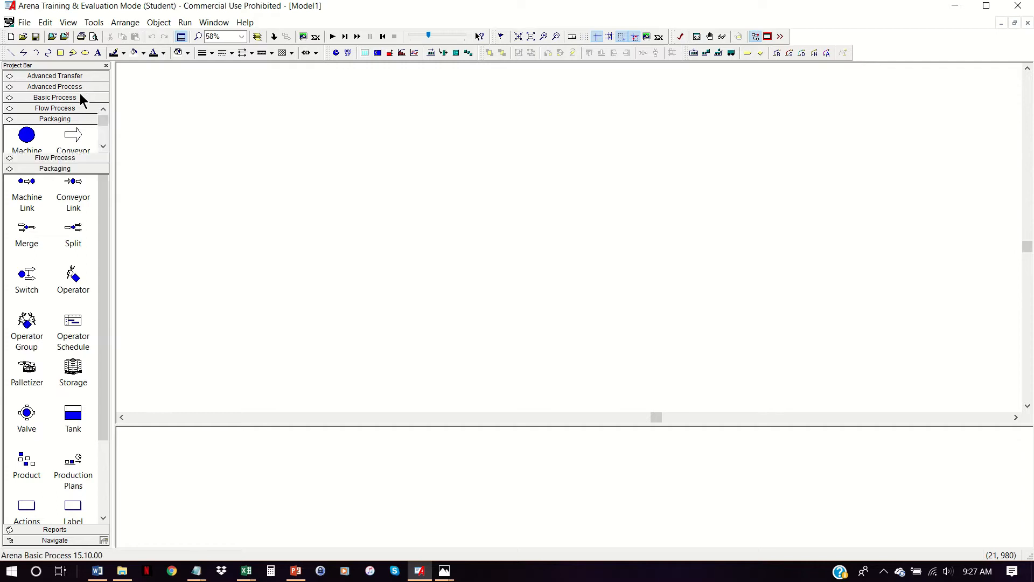
pyautogui.moveTo(26, 113); pyautogui.dragTo(248, 131)
pyautogui.click(248, 131)
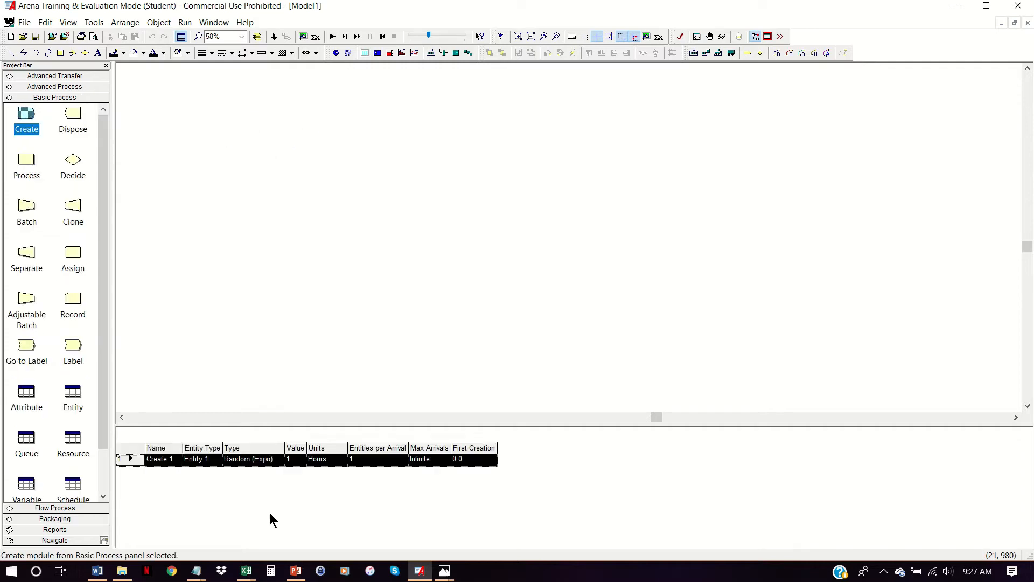
# - Name the Create module "Customers Arrive" and set its entity type to Customers
pyautogui.click(176, 460)
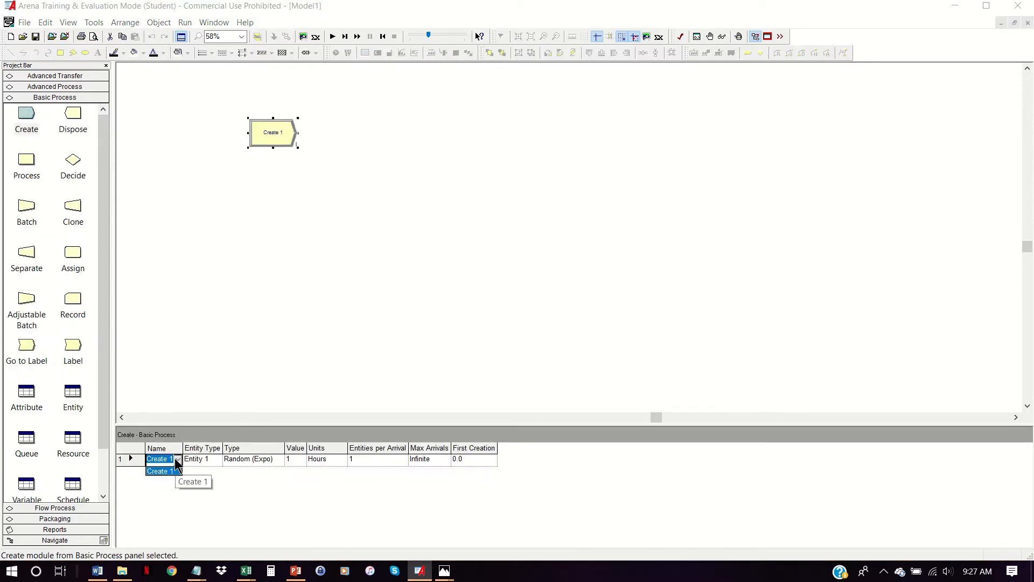
pyautogui.click(179, 461)
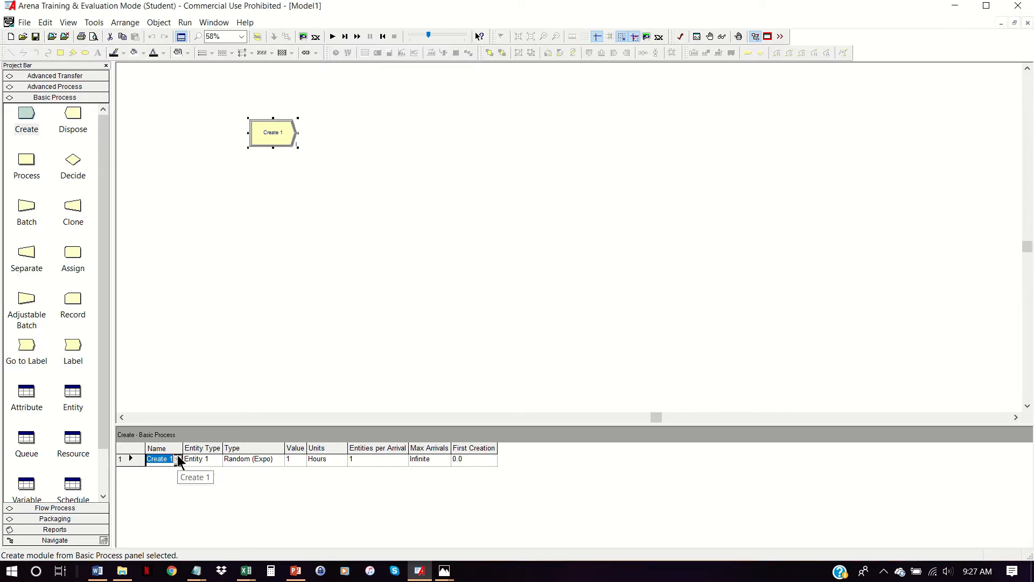
pyautogui.write('Customers')
pyautogui.write(' Arrive')
pyautogui.press('Tab')
pyautogui.write('Customer')
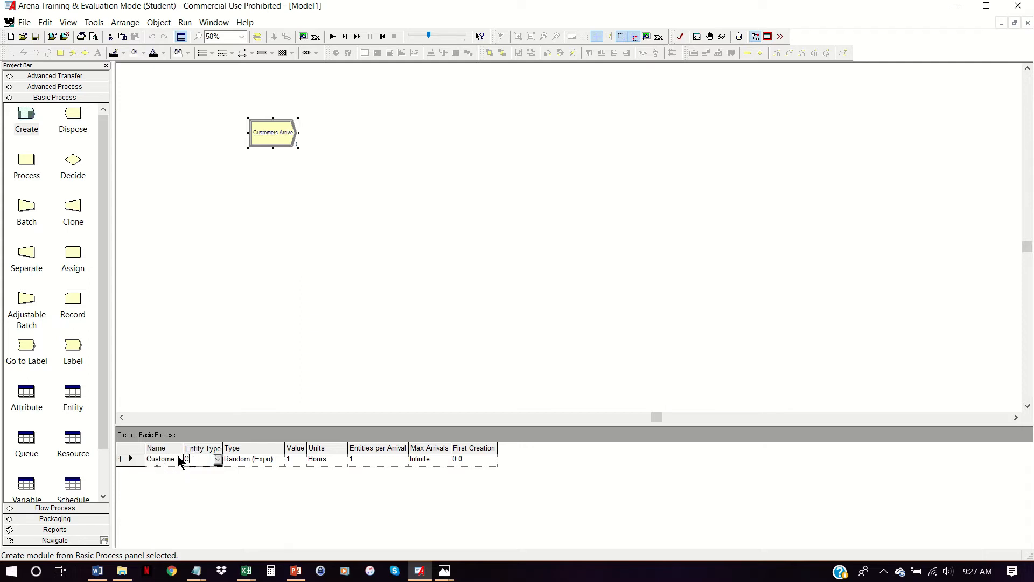
pyautogui.press('Tab')
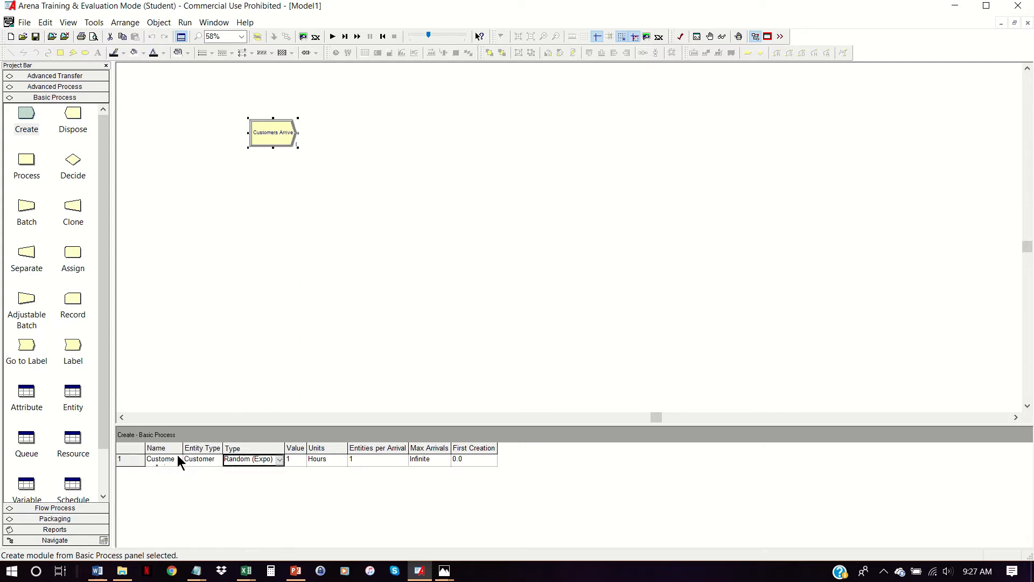
# - Set the Create module's random exponential interarrival value to 0.1 with units of Days
pyautogui.press('Tab')
pyautogui.press('BackSpace')
pyautogui.write('0.1')
pyautogui.press('Tab')
pyautogui.press('d')
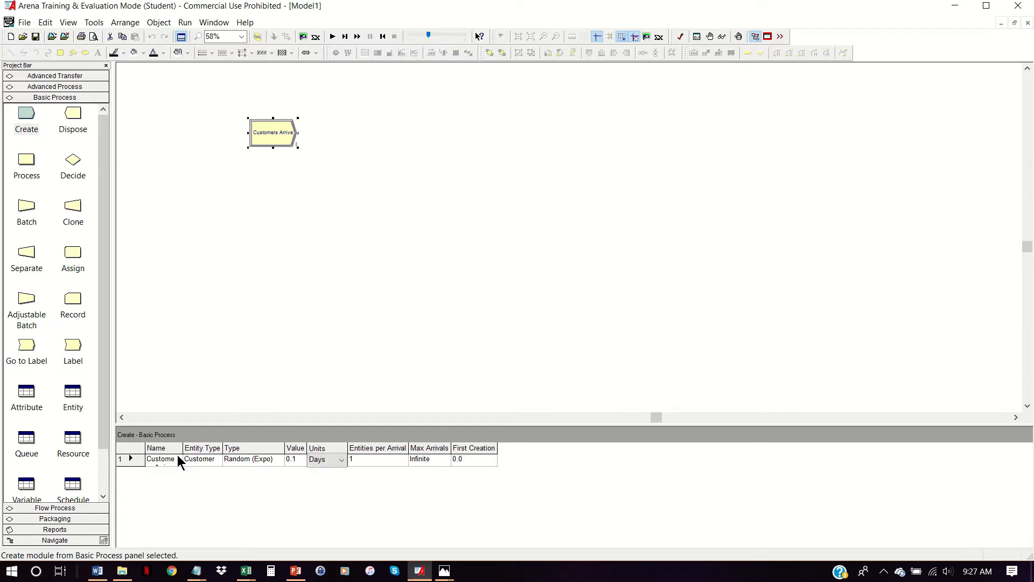
pyautogui.press('Tab')
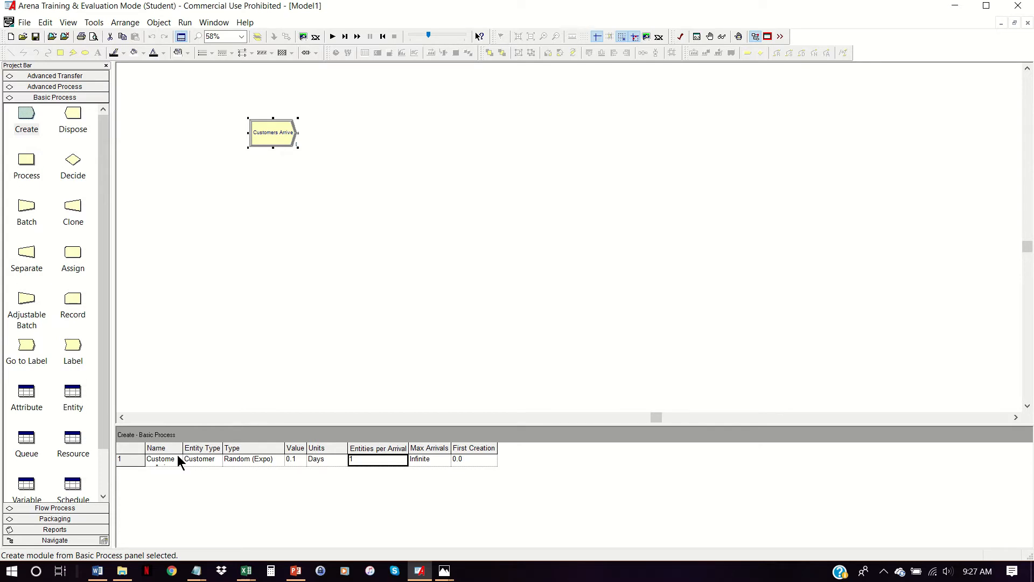
# - Set the first creation of the Customers Arrive module to EXPO(0.1)
pyautogui.press('Tab')
pyautogui.press('Tab')
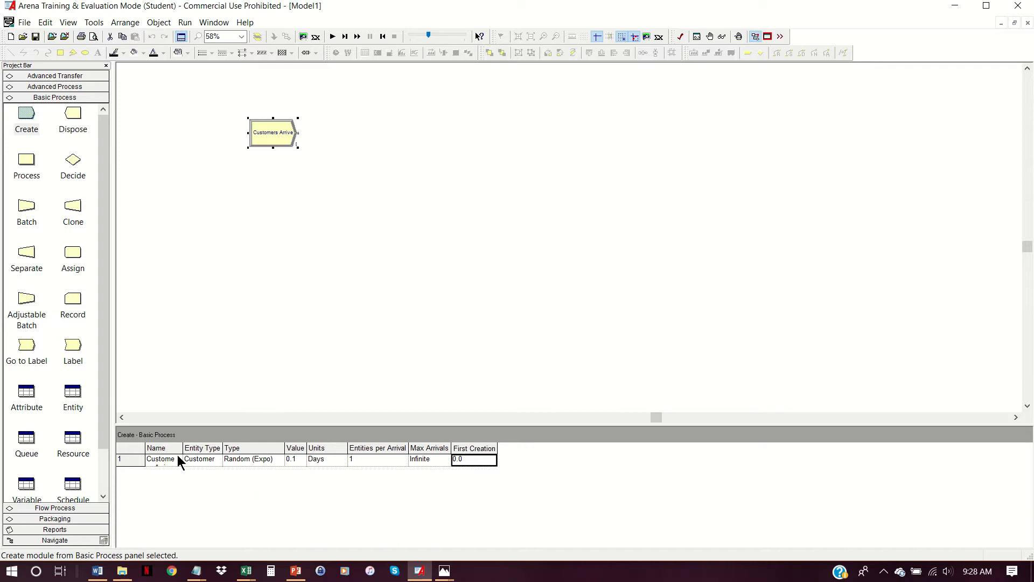
pyautogui.write('EXPO(0.1')
pyautogui.click(426, 285)
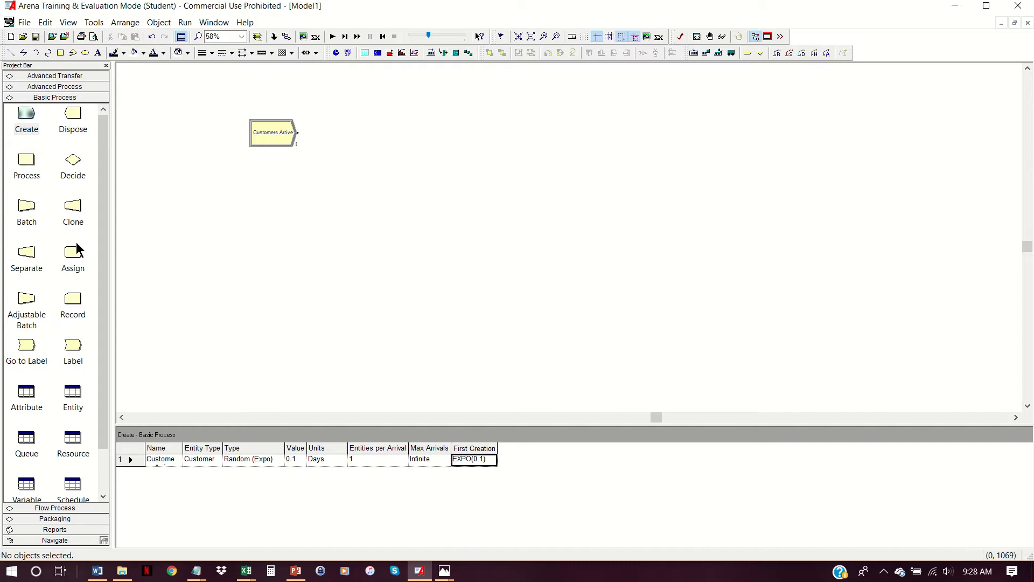
# - Place an Assign module beside Customers Arrive and name it "Assign Demand"
pyautogui.moveTo(75, 261); pyautogui.dragTo(332, 138)
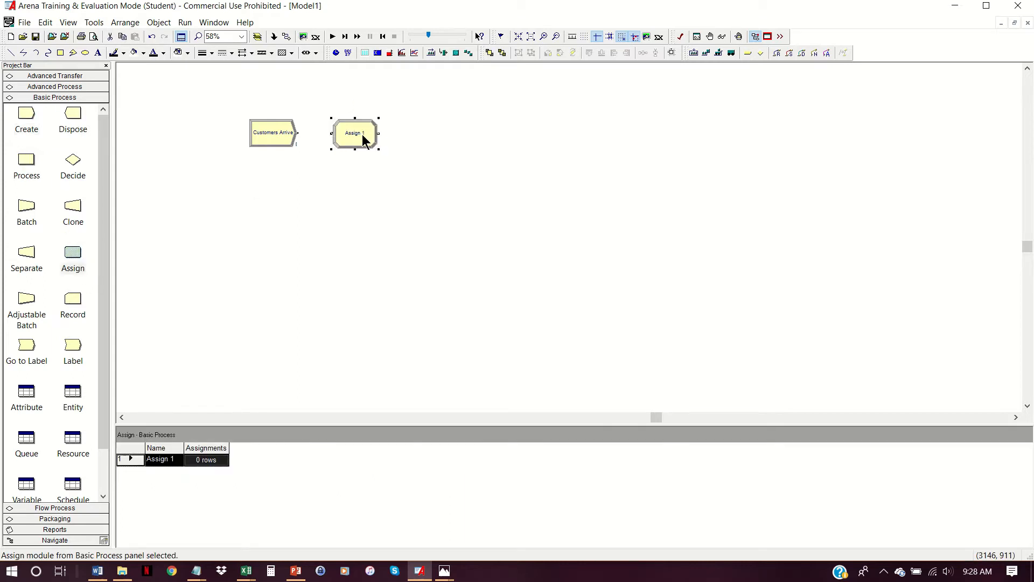
pyautogui.doubleClick(362, 134)
pyautogui.click(588, 243)
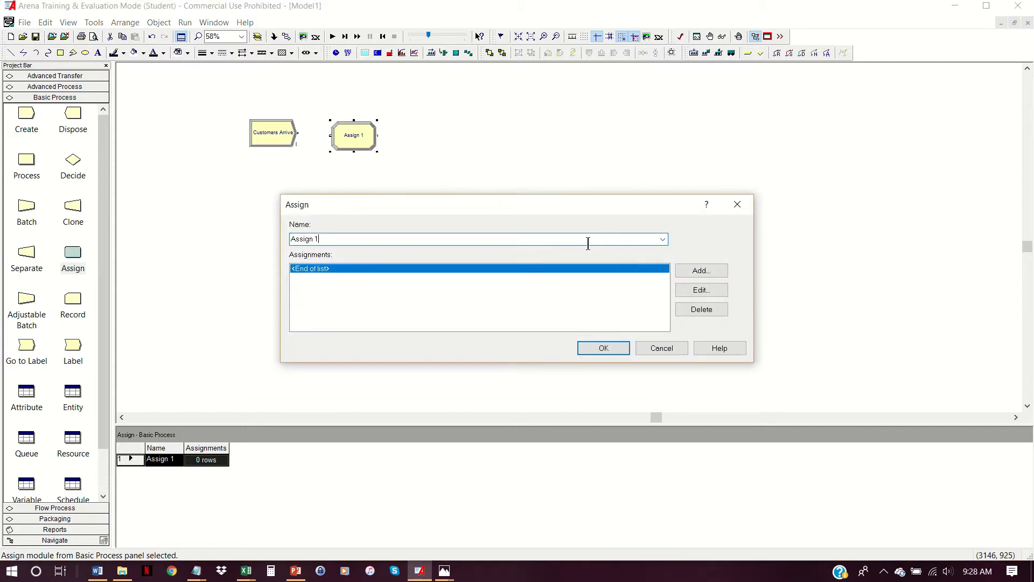
pyautogui.write('Demand')
# - Add an assignment of type Attribute with the attribute name Demand to the Assign module
pyautogui.click(714, 271)
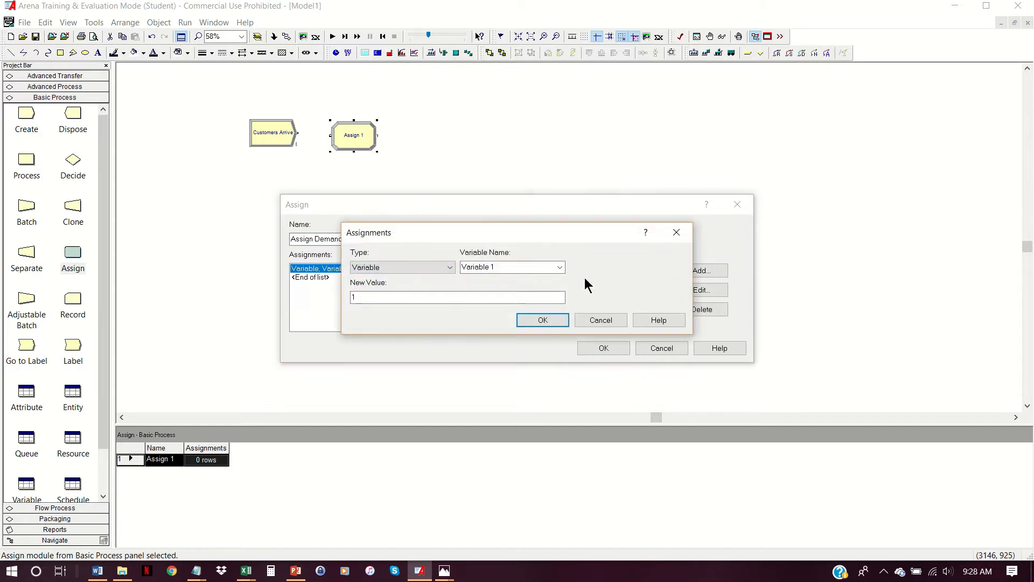
pyautogui.click(450, 267)
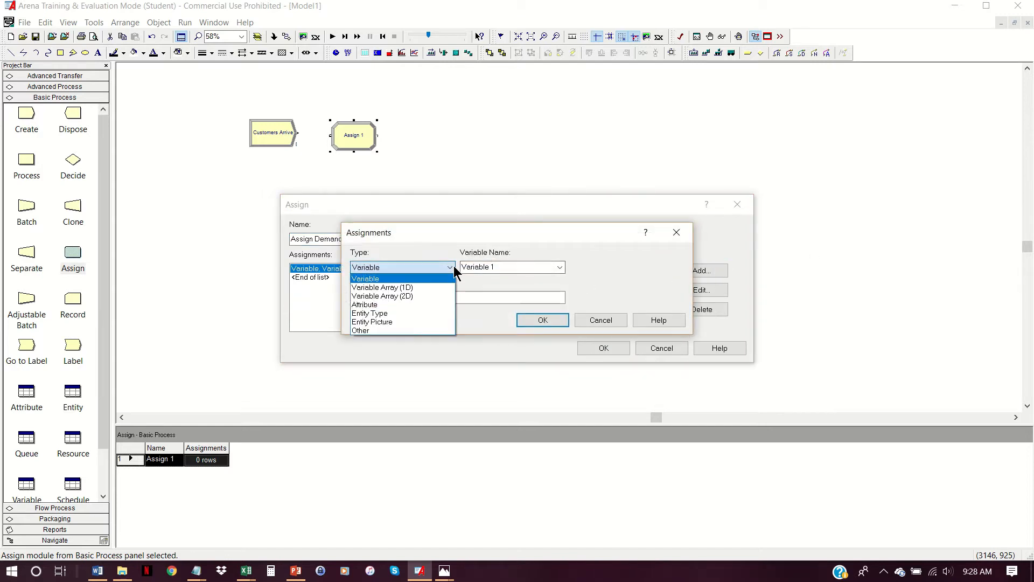
pyautogui.click(409, 304)
pyautogui.press('Tab')
pyautogui.write('Demand')
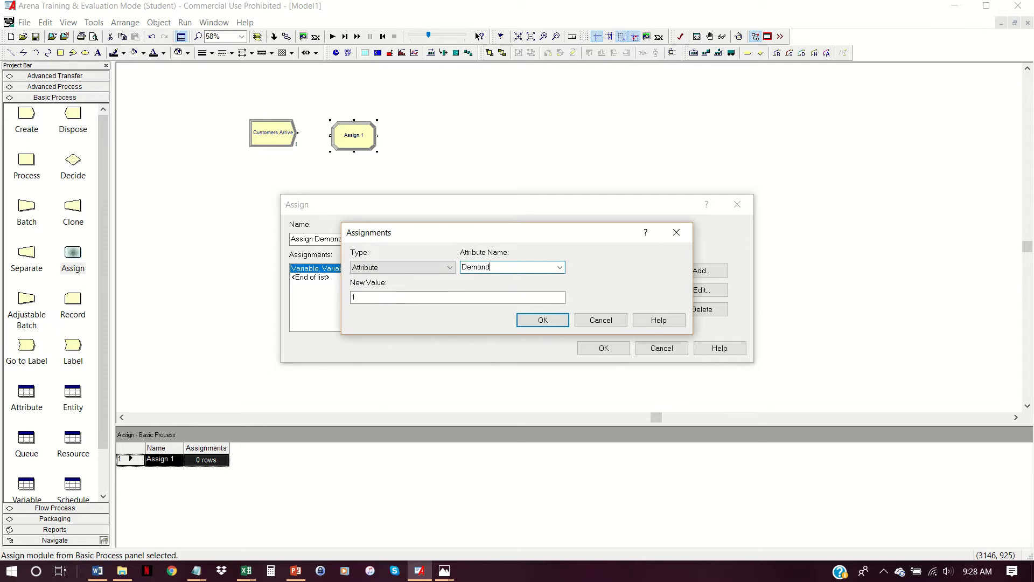
pyautogui.press('Tab')
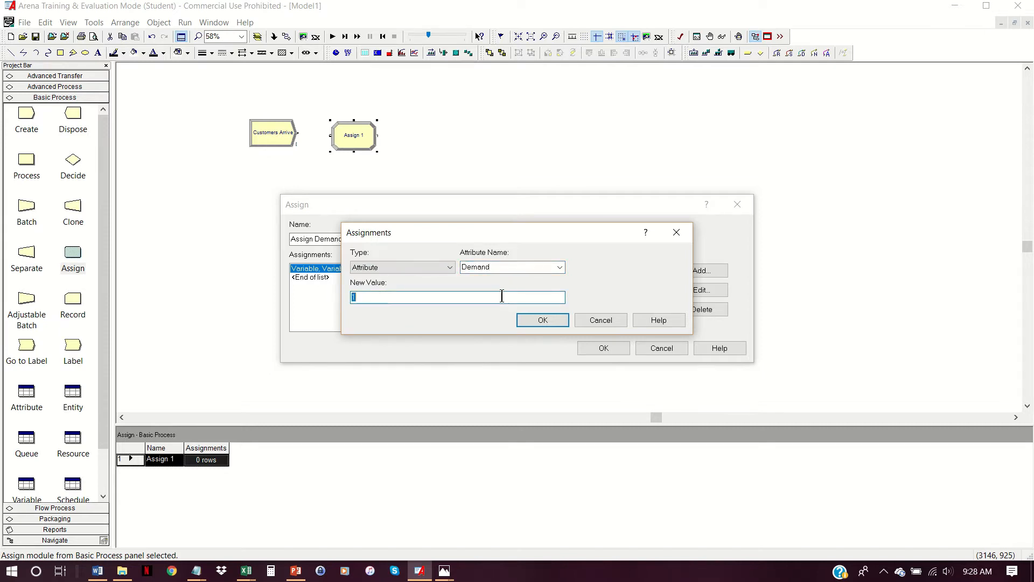
# - Set the Demand attribute's new value to DISC(0.167, 1, 0.5, 2, 0.833, 3, 1, 4) and accept the Assign module's settings
pyautogui.write('DISC')
pyautogui.write('0.167, 1, 0.5, 2')
pyautogui.write(', 0.833, 3, 1, 4')
pyautogui.click(389, 299)
pyautogui.click(541, 319)
pyautogui.click(594, 348)
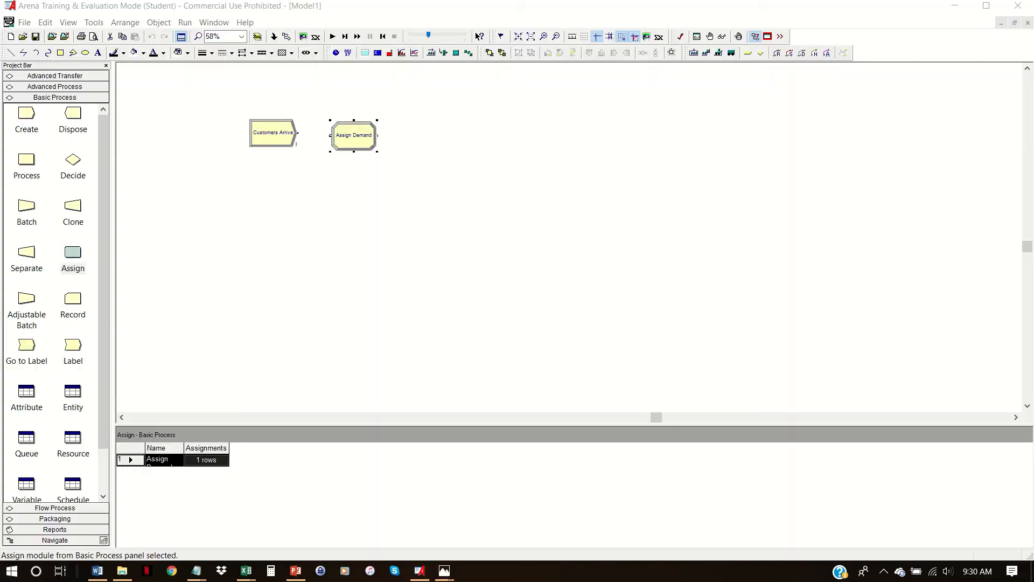
# - Widen the Name column in the Assign spreadsheet and connect the Customers Arrive module to Assign Demand
pyautogui.click(258, 255)
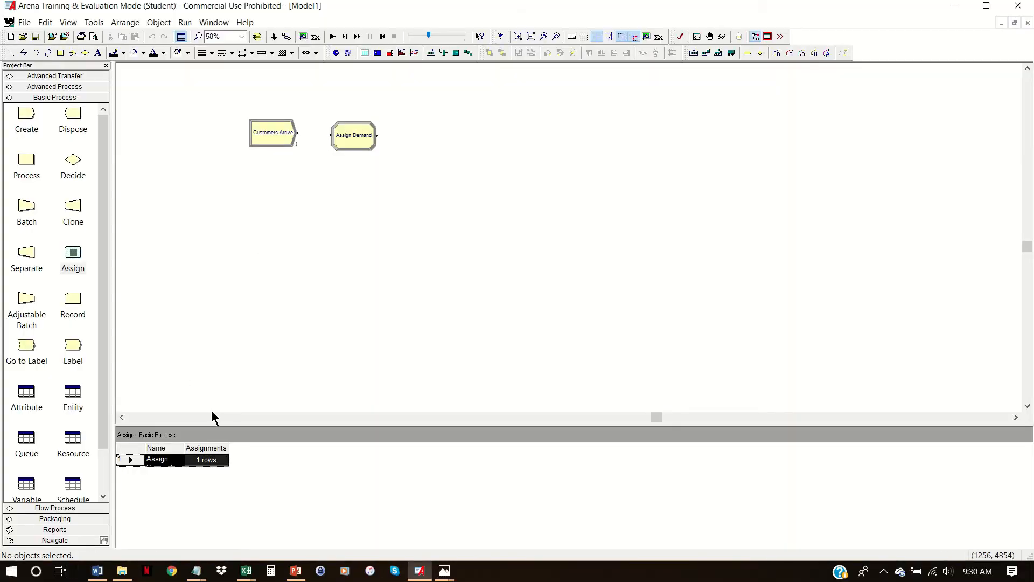
pyautogui.moveTo(184, 447); pyautogui.dragTo(237, 447)
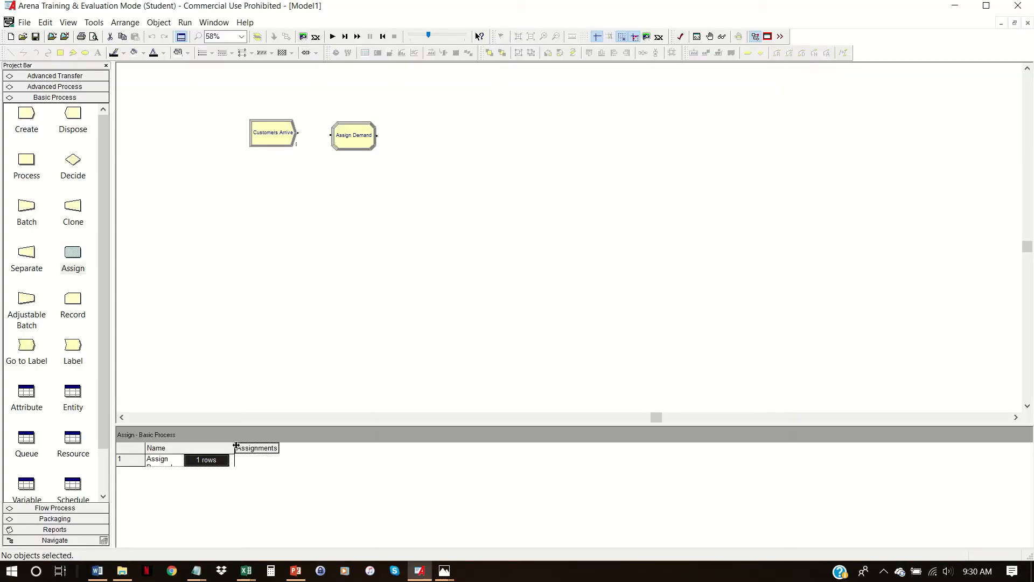
pyautogui.click(345, 132)
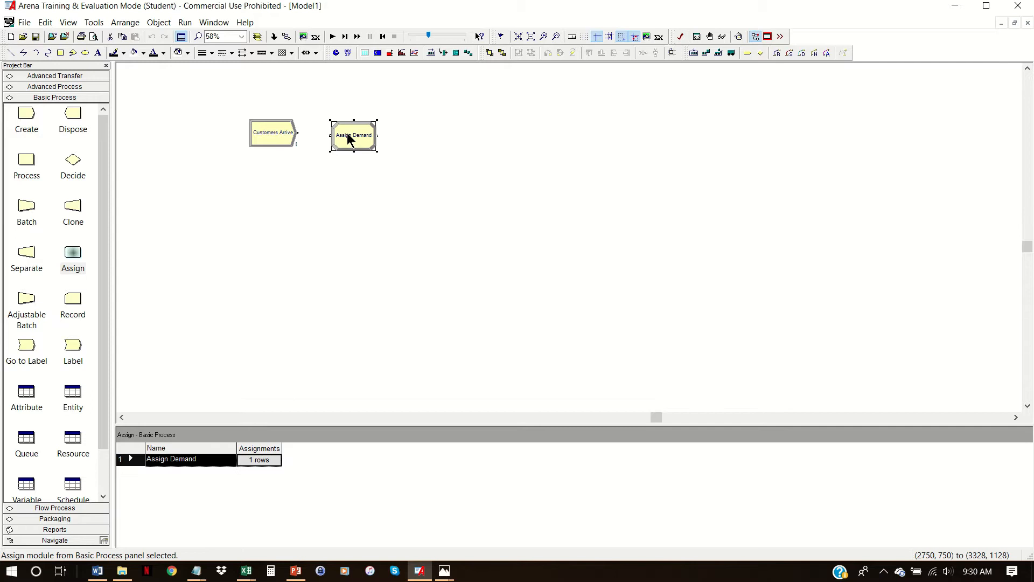
pyautogui.click(286, 39)
pyautogui.click(298, 132)
pyautogui.click(334, 130)
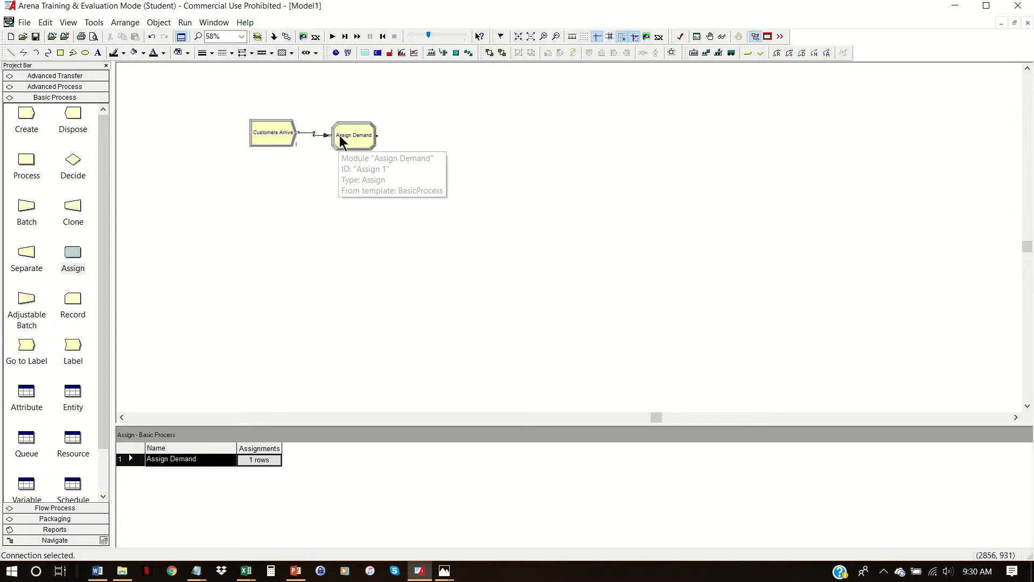
# - Align the Assign Demand and Customers Arrive modules so the connector between them runs straight
pyautogui.click(347, 143)
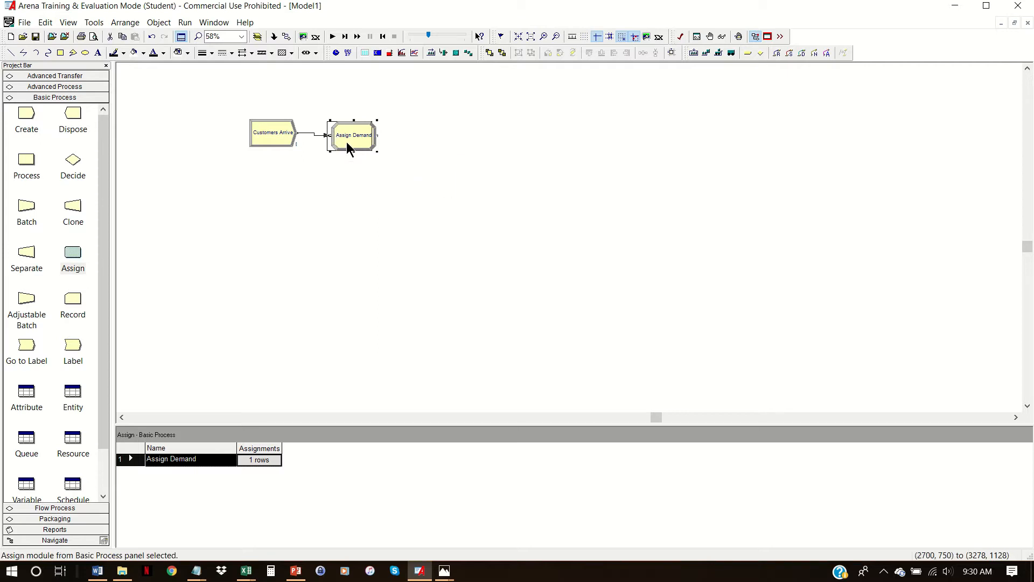
pyautogui.moveTo(347, 140); pyautogui.dragTo(347, 138)
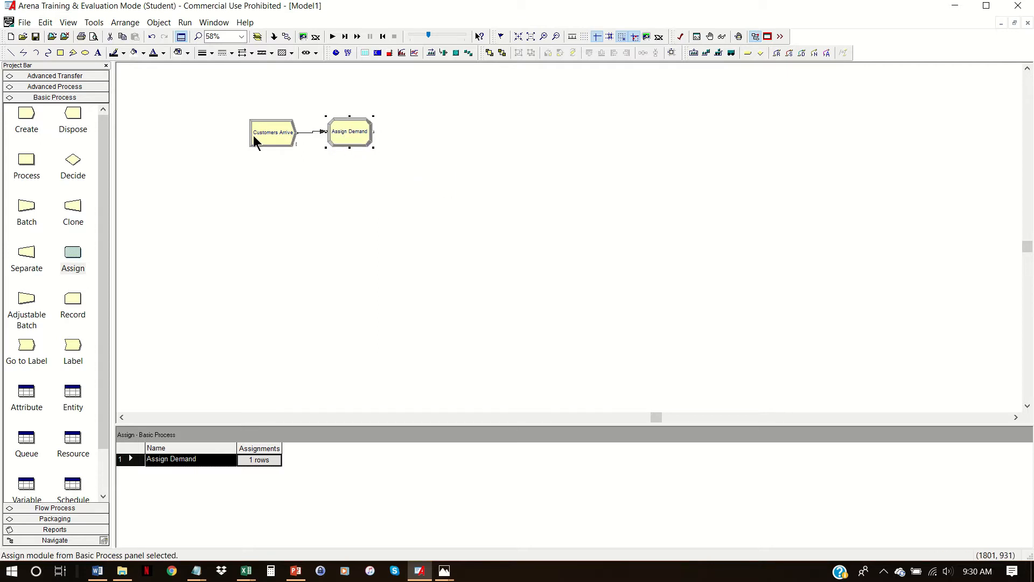
pyautogui.click(270, 133)
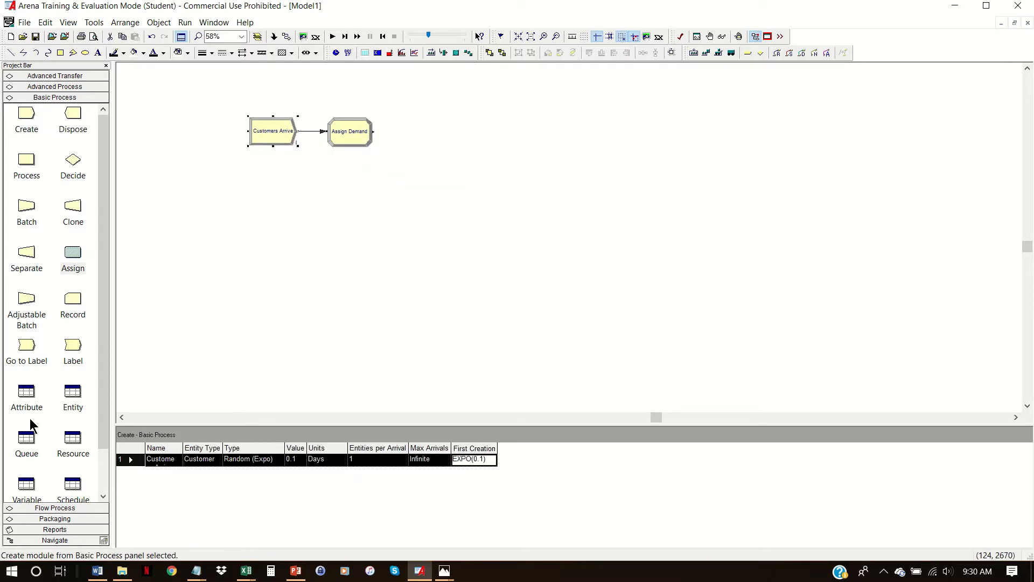
# - Set the Customers entity's initial picture to Picture.Person and widen the Initial Picture column
pyautogui.click(71, 397)
pyautogui.click(237, 458)
pyautogui.click(242, 459)
pyautogui.click(241, 472)
pyautogui.click(240, 471)
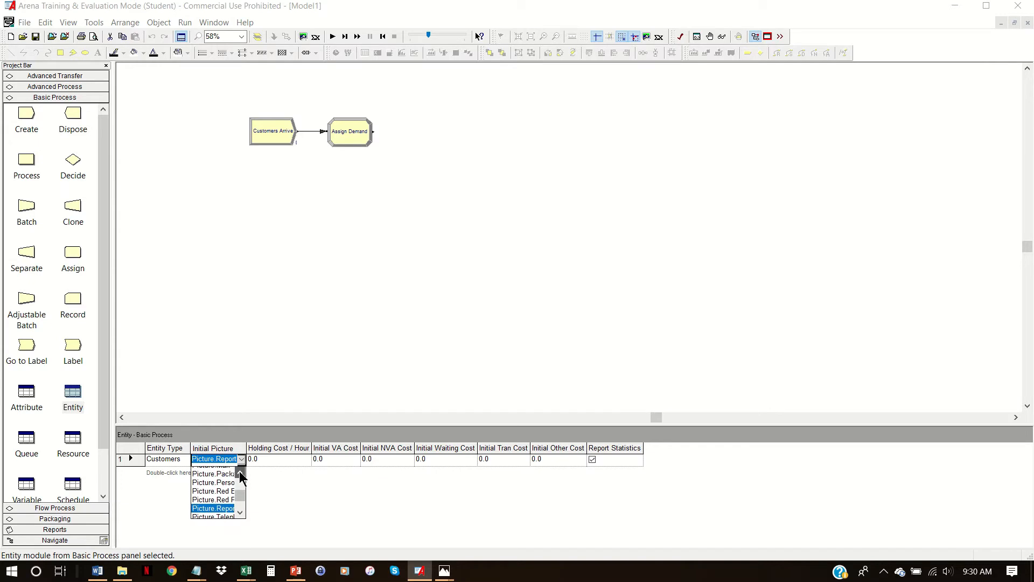
pyautogui.click(230, 489)
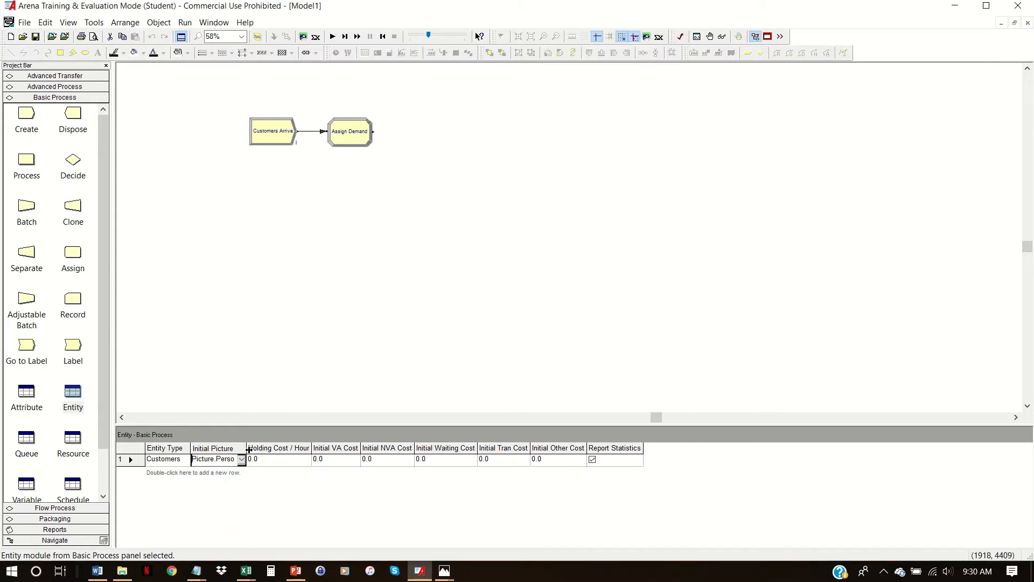
pyautogui.moveTo(246, 447); pyautogui.dragTo(278, 447)
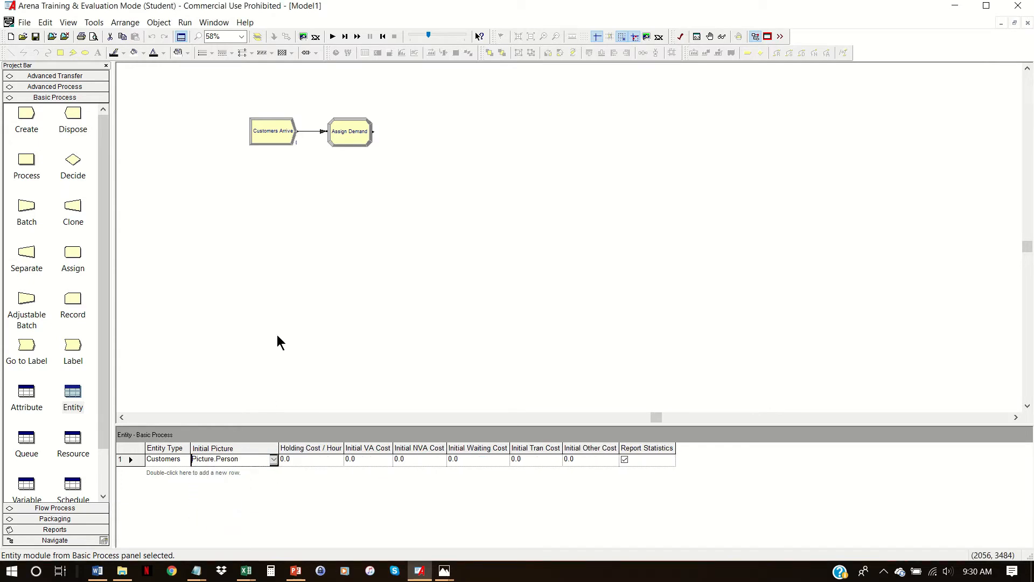
# - Place a Clone module connected after Assign Demand and name it "Clone Orders"
pyautogui.click(347, 134)
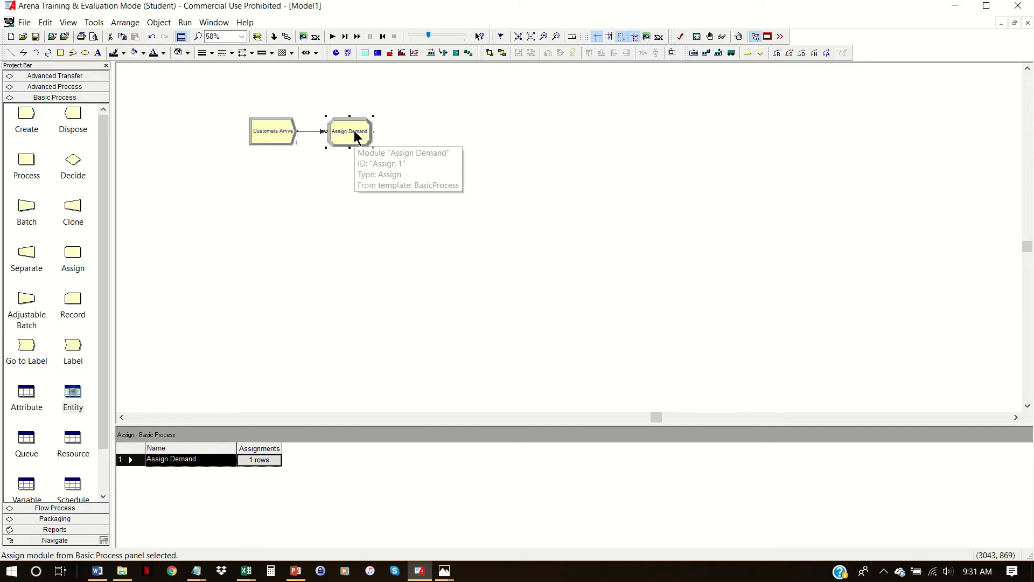
pyautogui.moveTo(74, 212)
pyautogui.mouseDown()
pyautogui.moveTo(397, 125)
pyautogui.moveTo(405, 132)
pyautogui.mouseUp()
pyautogui.moveTo(423, 139); pyautogui.dragTo(425, 132)
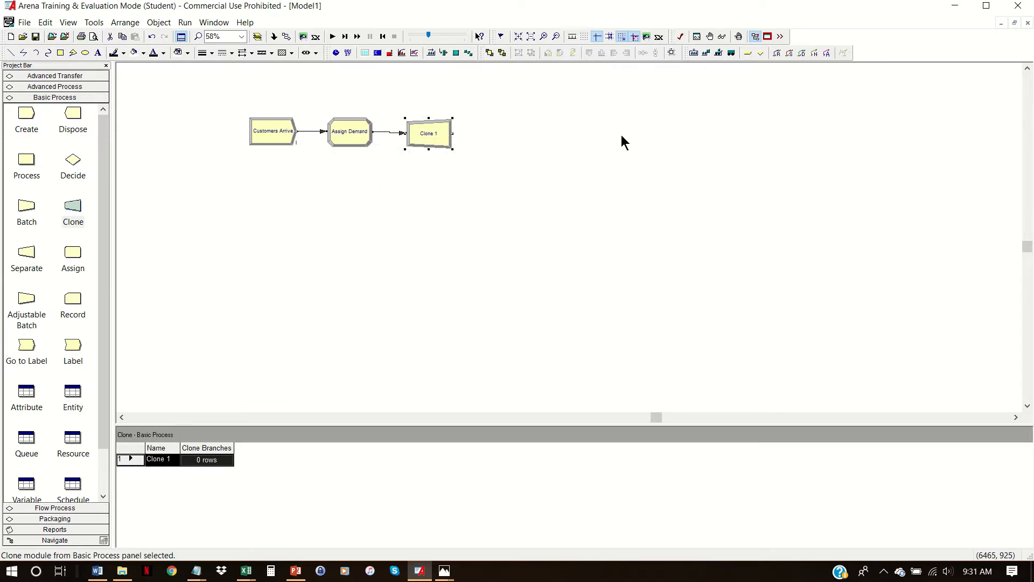
pyautogui.doubleClick(447, 139)
pyautogui.click(445, 241)
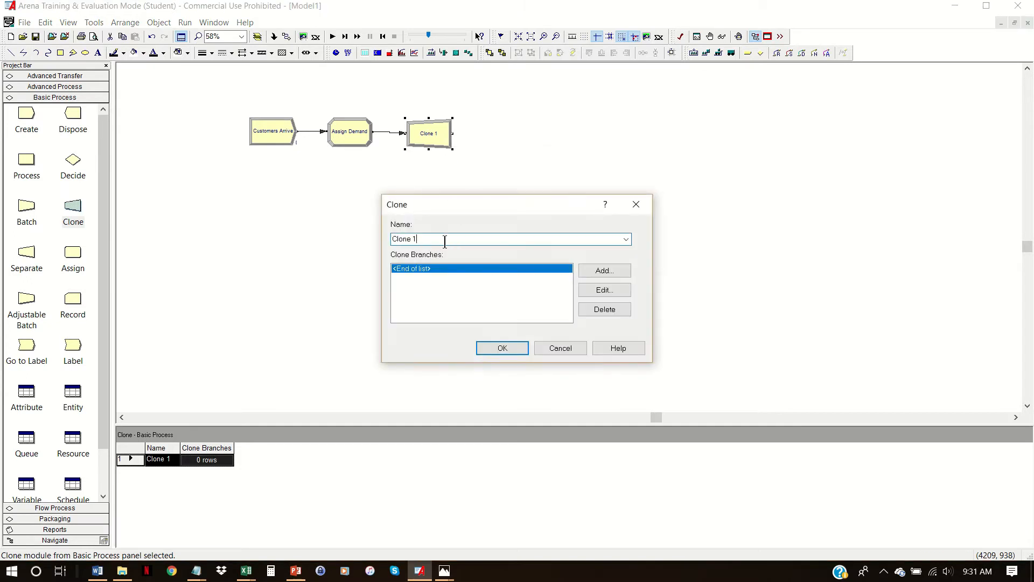
pyautogui.write('Orders')
# - Add a clone branch with 1 clone and the destination label "Order is Logged in System" to the Clone module
pyautogui.click(629, 274)
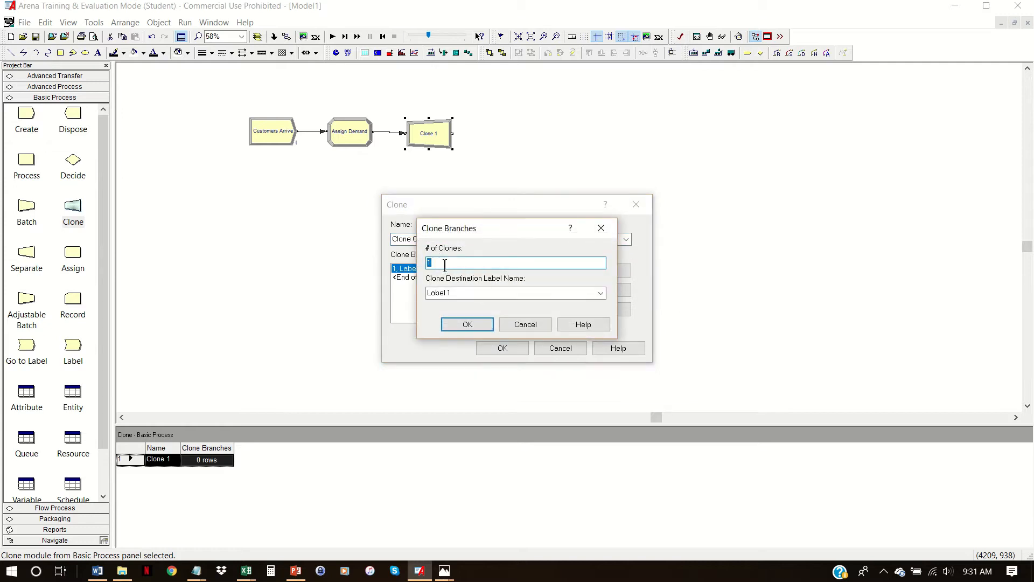
pyautogui.click(459, 292)
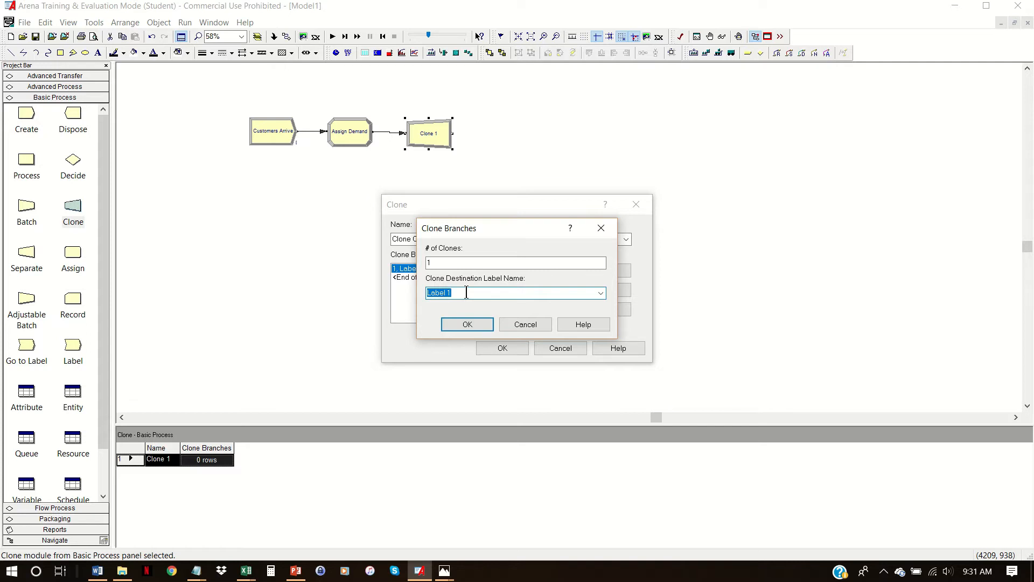
pyautogui.write('Order is Logged is S')
pyautogui.press('BackSpace')
pyautogui.write('n System')
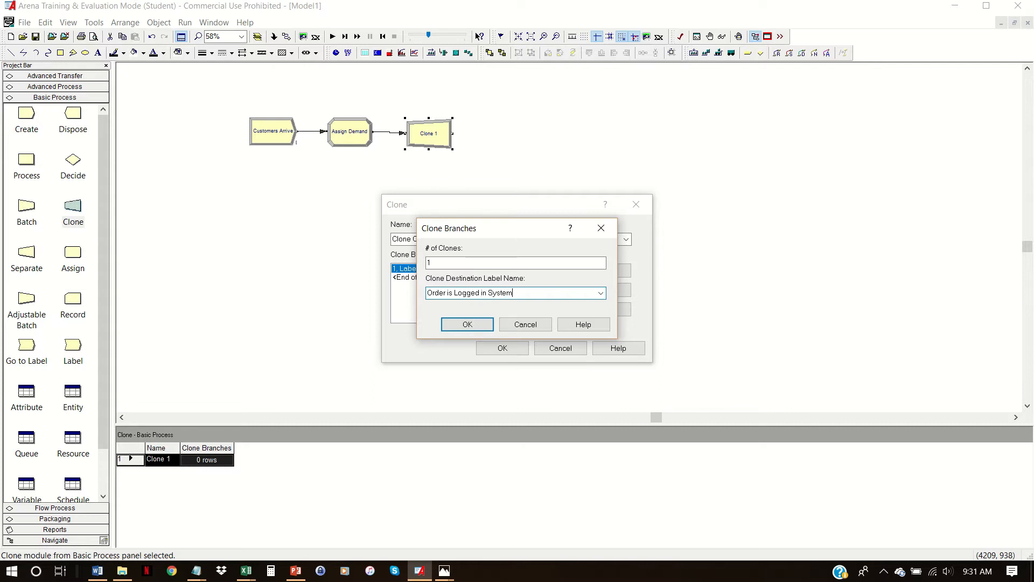
pyautogui.click(487, 325)
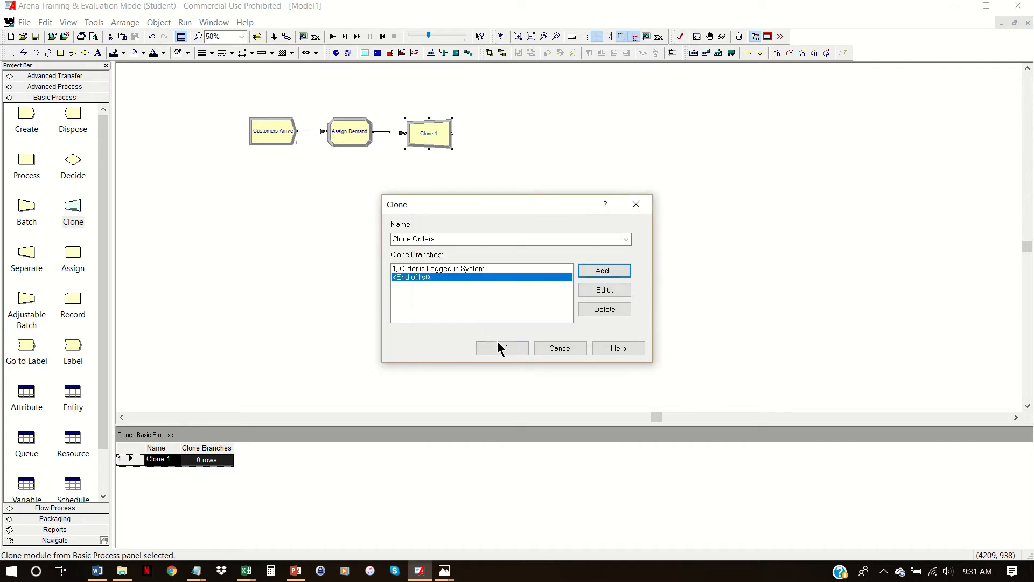
pyautogui.click(500, 349)
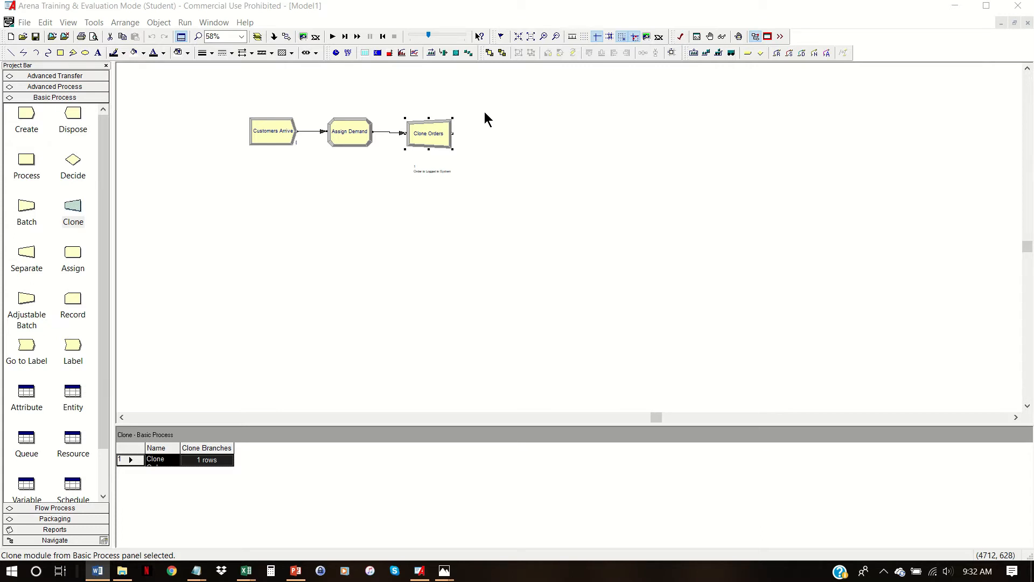
# - Place a Hold module connected after Clone Orders
pyautogui.click(85, 84)
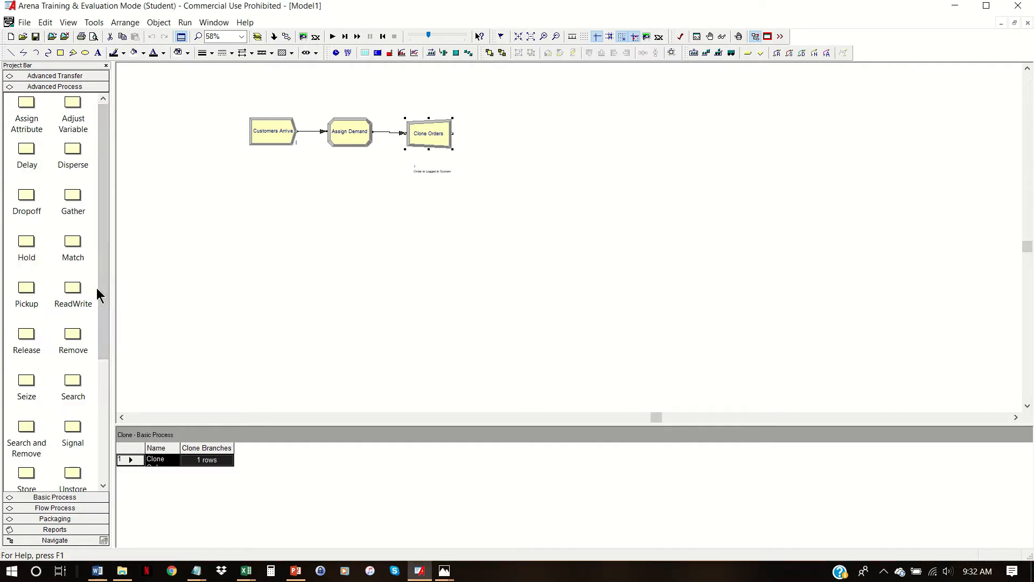
pyautogui.moveTo(104, 293); pyautogui.dragTo(105, 301)
pyautogui.moveTo(26, 232)
pyautogui.mouseDown()
pyautogui.moveTo(497, 153)
pyautogui.moveTo(506, 142)
pyautogui.moveTo(493, 132)
pyautogui.mouseUp()
pyautogui.click(493, 133)
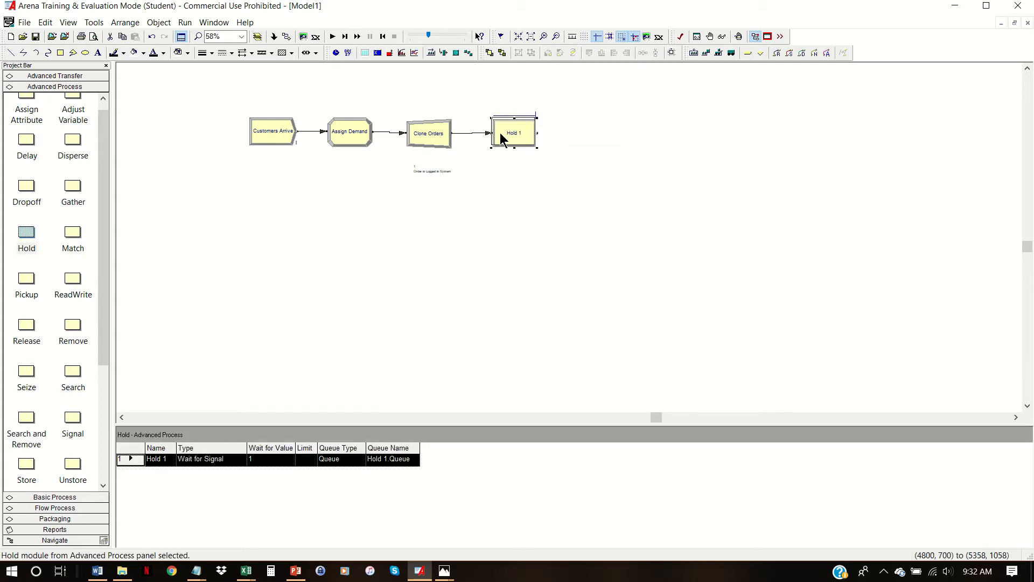
# - Name the Hold module "Wait for Fulfillment" and set its type to Scan for Condition
pyautogui.doubleClick(500, 133)
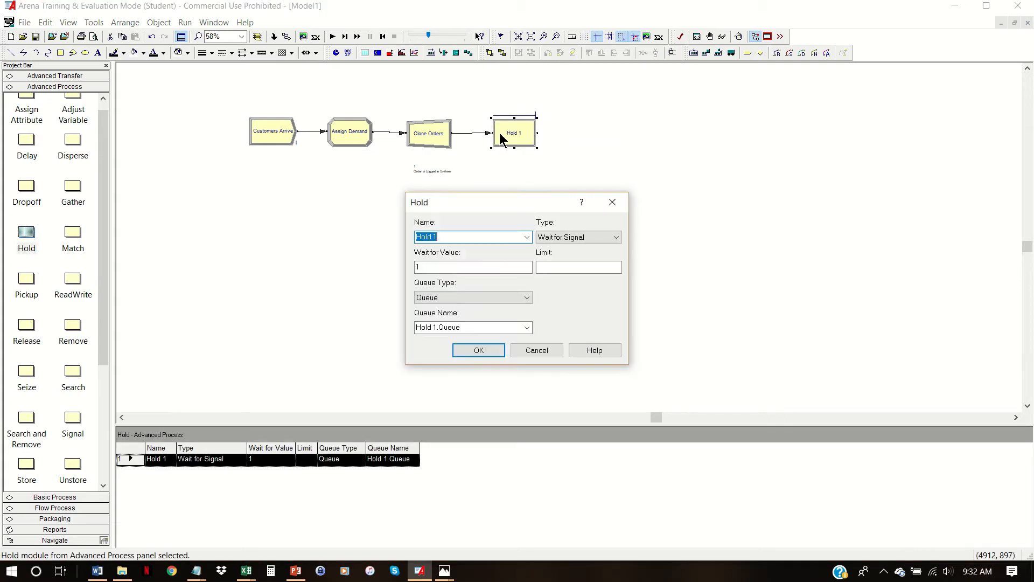
pyautogui.doubleClick(485, 236)
pyautogui.click(486, 236)
pyautogui.moveTo(486, 237); pyautogui.dragTo(368, 216)
pyautogui.write('Wait for')
pyautogui.write('Fulfillment')
pyautogui.click(615, 237)
pyautogui.click(587, 254)
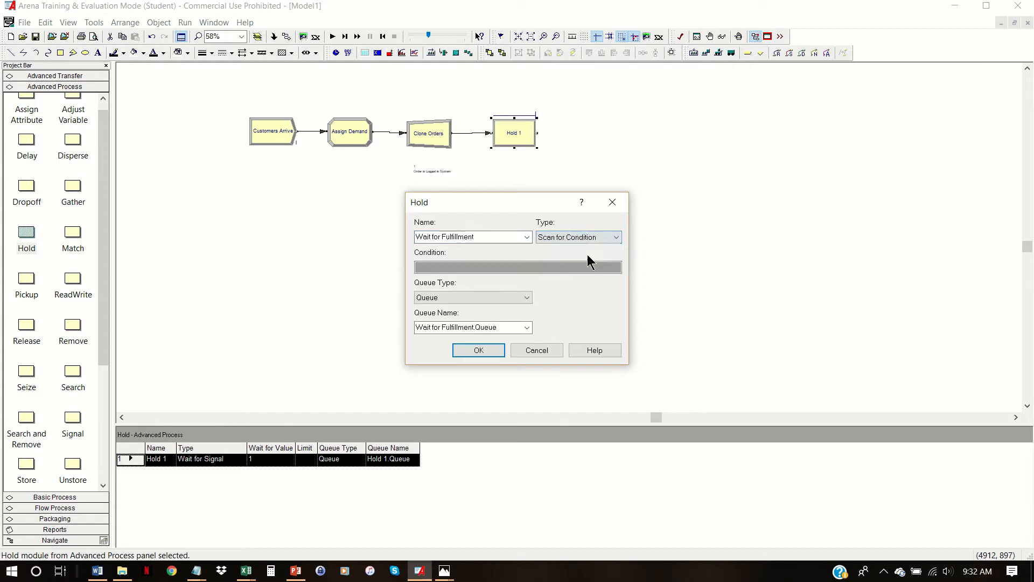
# - Set the hold condition of Wait for Fulfillment to Demand <= Inventory and accept the module settings
pyautogui.click(462, 267)
pyautogui.rightClick(511, 269)
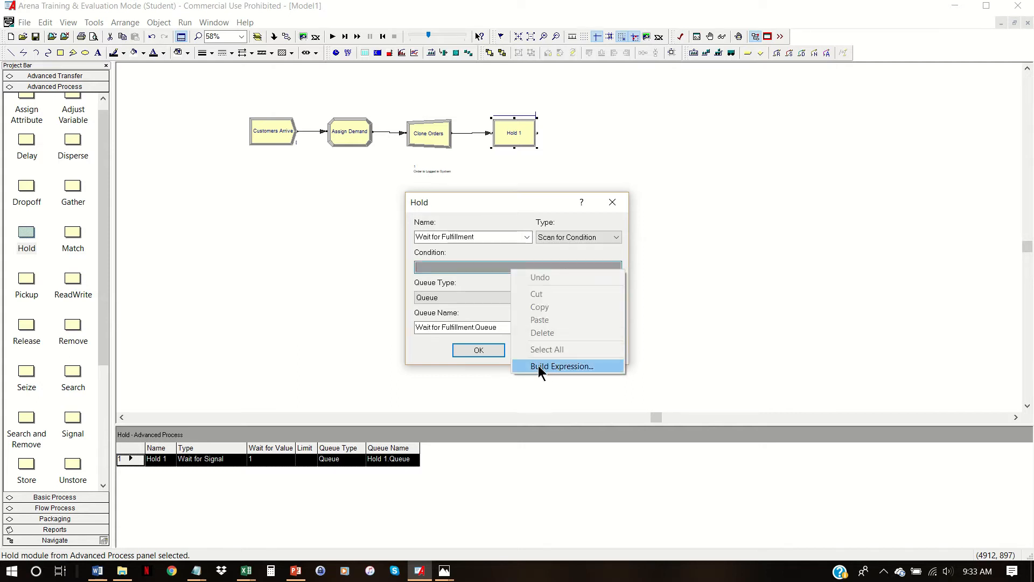
pyautogui.click(440, 278)
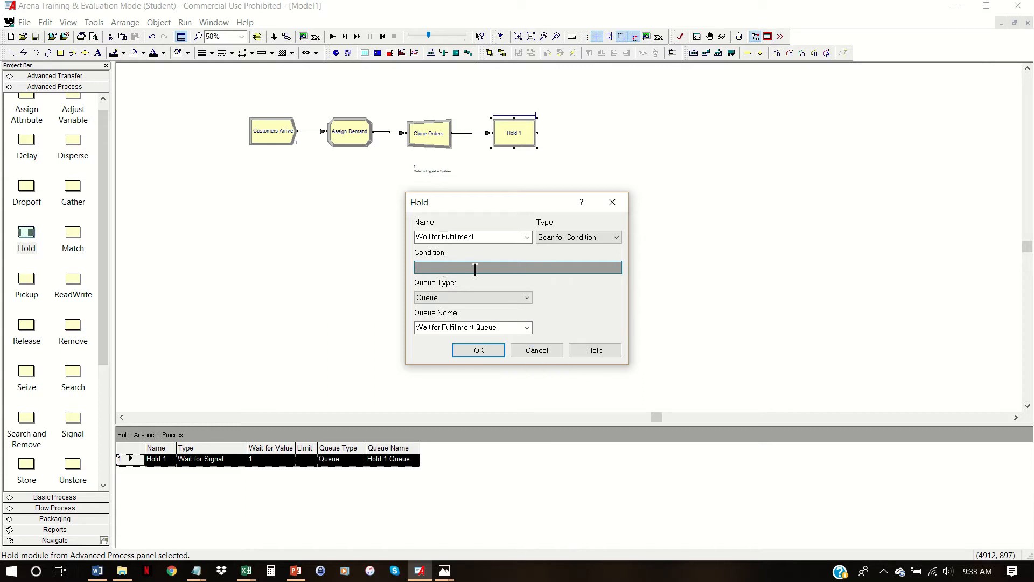
pyautogui.write('Demand >= Inventory')
pyautogui.click(450, 271)
pyautogui.press('BackSpace')
pyautogui.write('<')
pyautogui.click(489, 350)
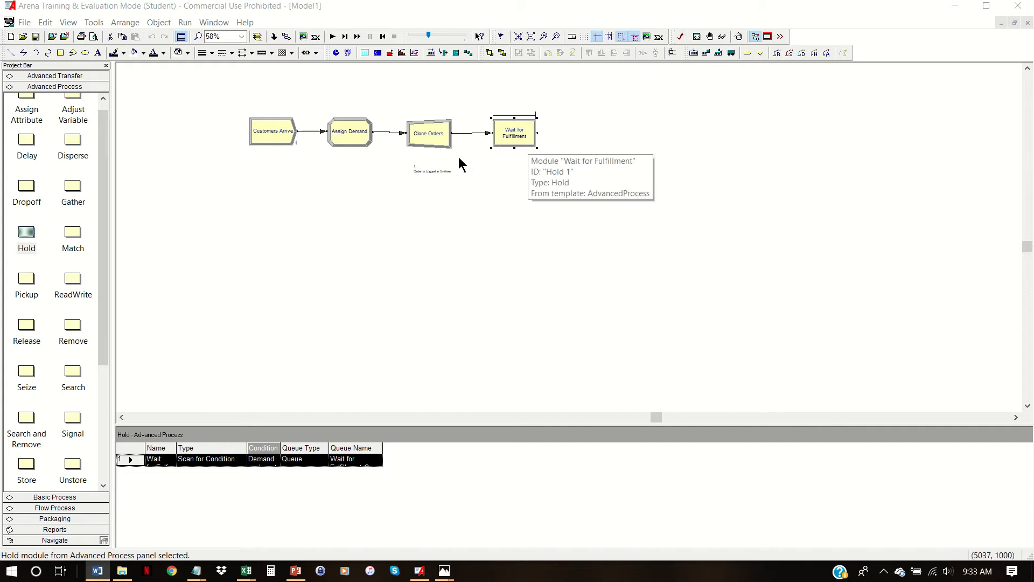
# - Place a Dispose module connected after Wait for Fulfillment and name it "Customers Leave"
pyautogui.scroll(1, 105, 137)
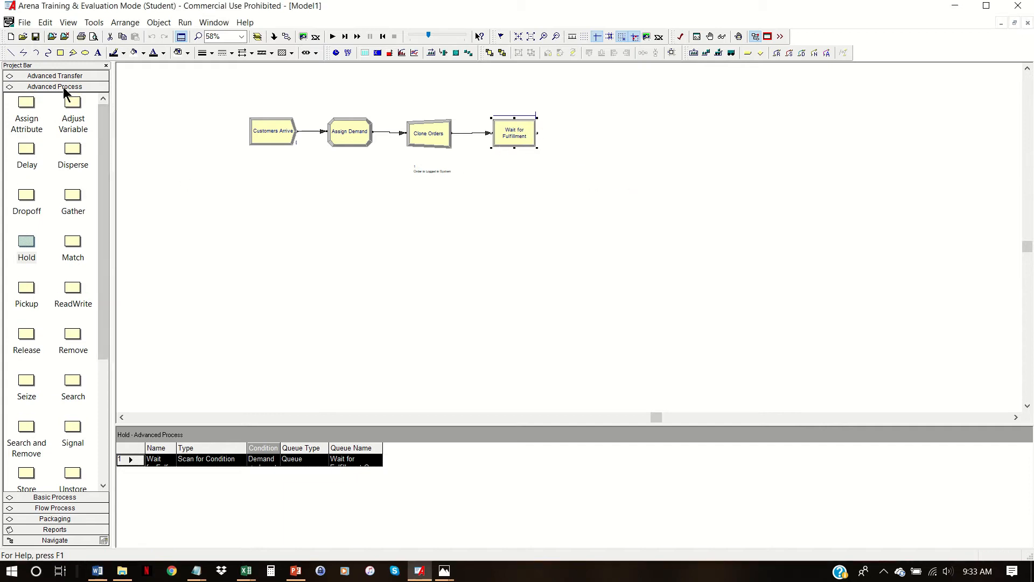
pyautogui.click(74, 496)
pyautogui.moveTo(81, 122); pyautogui.dragTo(581, 131)
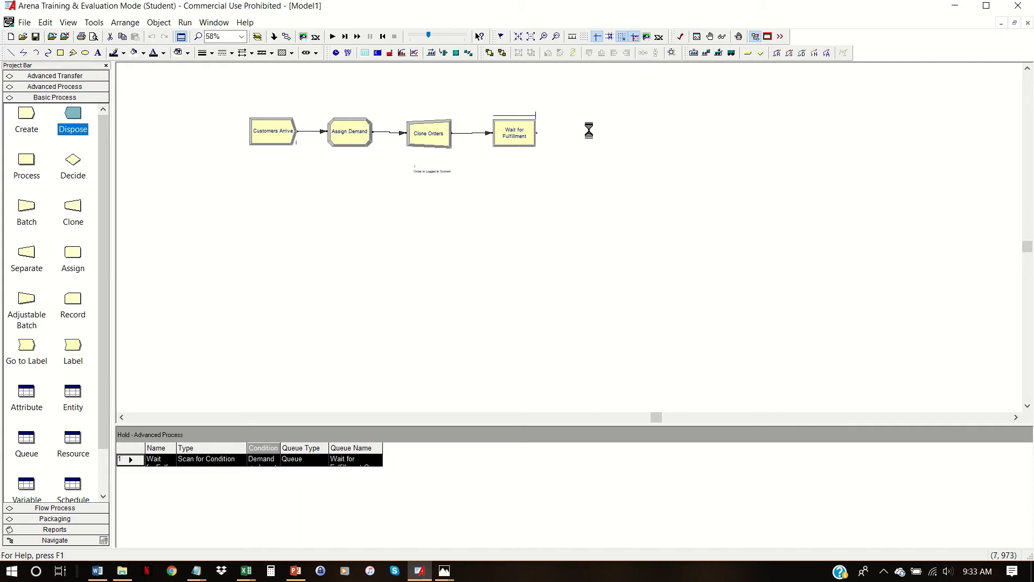
pyautogui.doubleClick(612, 137)
pyautogui.write('Customers Leave')
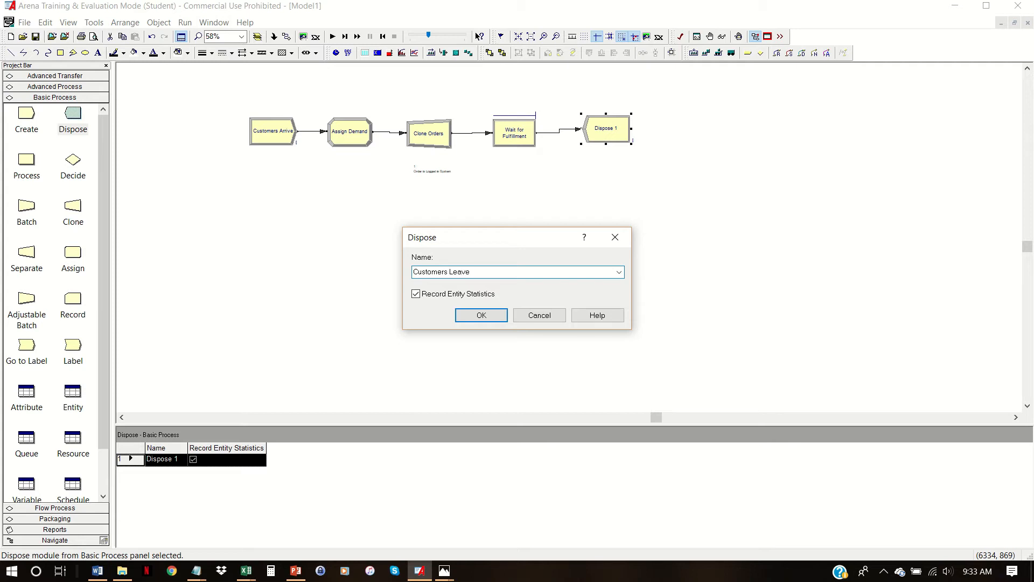
pyautogui.click(499, 316)
pyautogui.hotkey('alt', 'Tab')
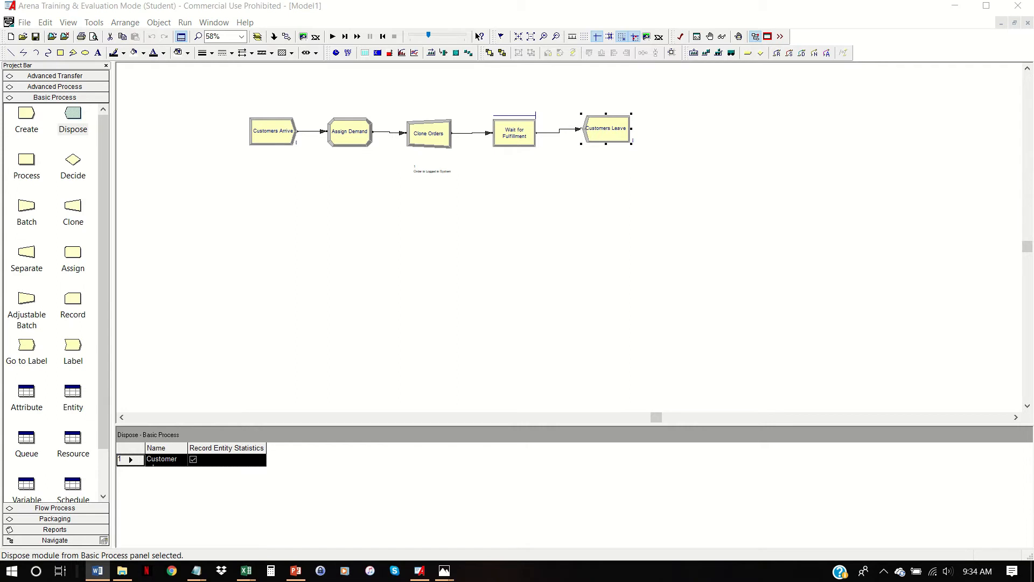
# - Check the Clone Orders branch, and place a Label module below it using the label name "Order is Logged in System"
pyautogui.doubleClick(441, 119)
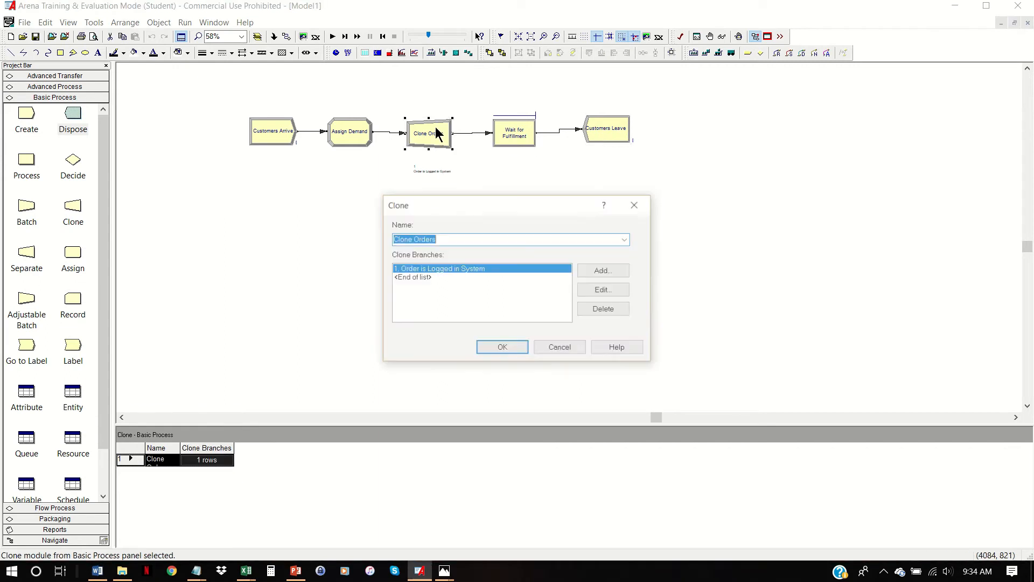
pyautogui.click(503, 348)
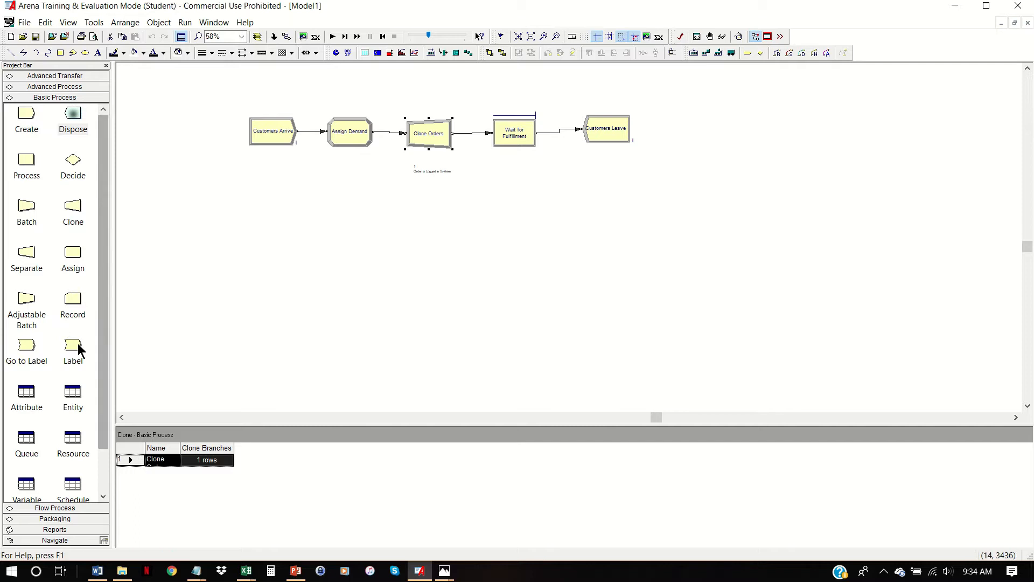
pyautogui.moveTo(73, 347)
pyautogui.mouseDown()
pyautogui.moveTo(507, 231)
pyautogui.moveTo(409, 229)
pyautogui.mouseUp()
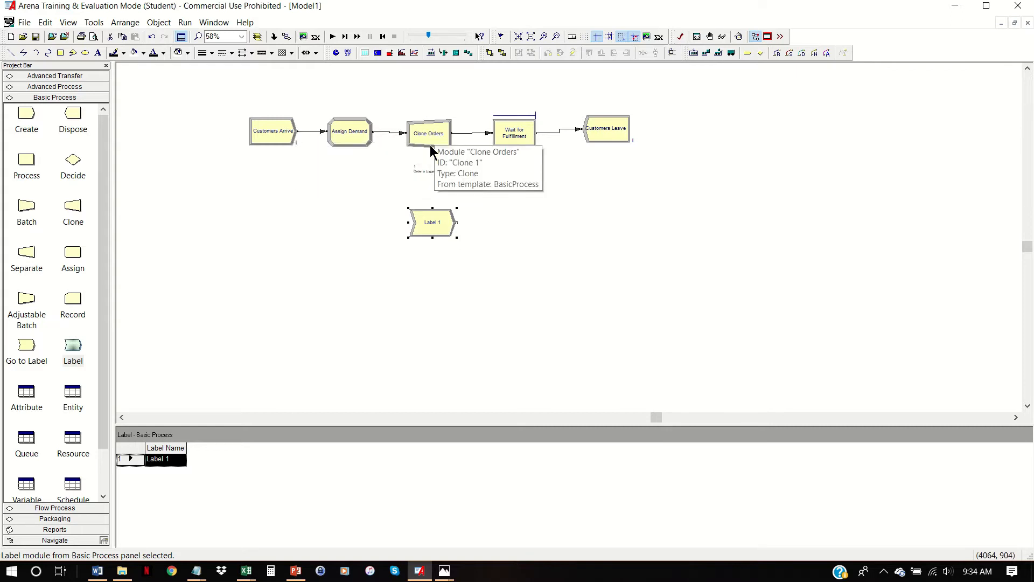
pyautogui.doubleClick(425, 220)
pyautogui.click(624, 279)
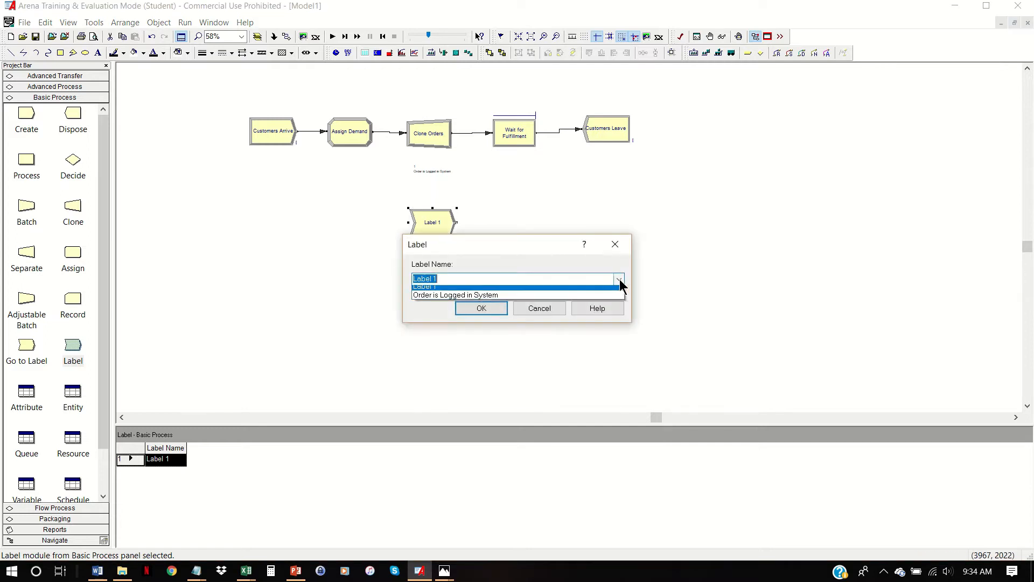
pyautogui.click(457, 299)
pyautogui.click(474, 309)
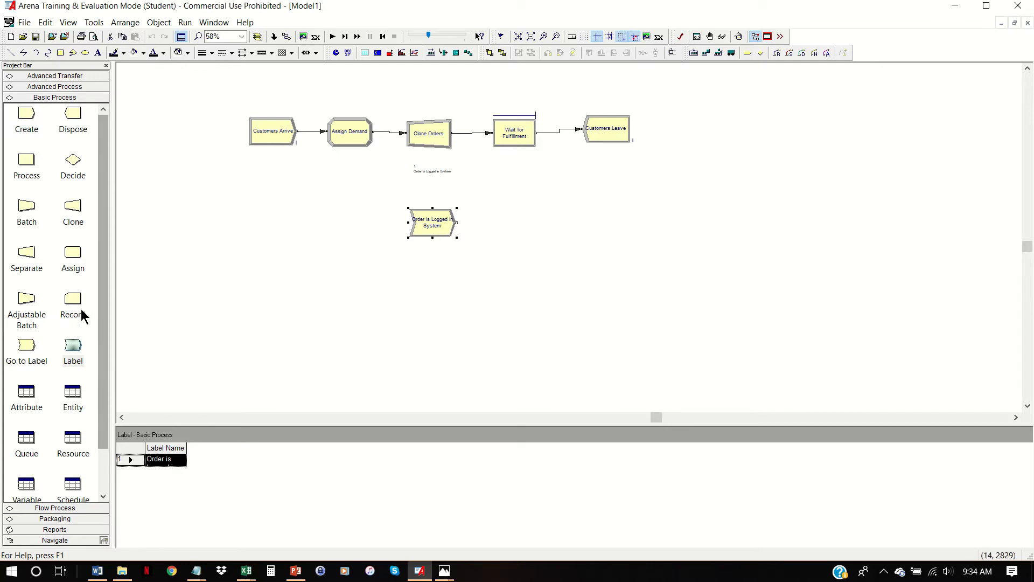
# - Place an Assign module connected after the Order is Logged in System label and name it "Subtract from Inventory"
pyautogui.moveTo(71, 256); pyautogui.dragTo(526, 232)
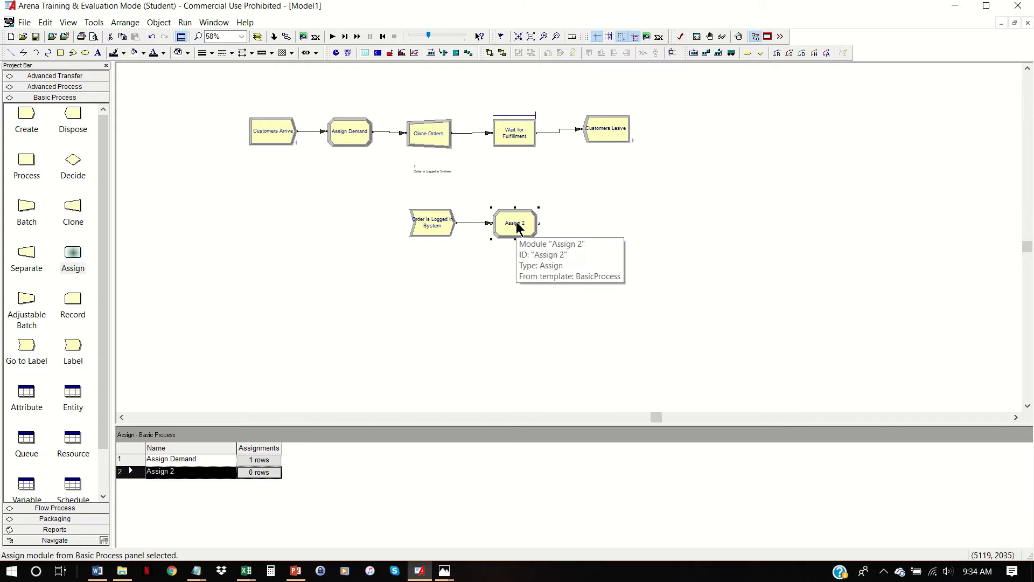
pyautogui.doubleClick(516, 222)
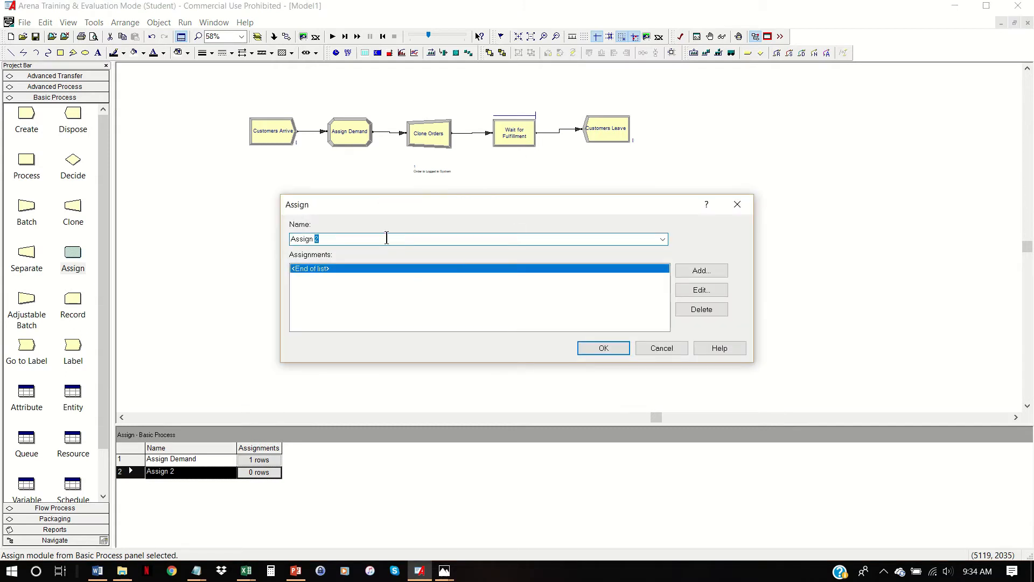
pyautogui.write('Subtract for')
pyautogui.press('BackSpace')
pyautogui.press('BackSpace')
pyautogui.press('BackSpace')
pyautogui.write('from In')
pyautogui.write('ory')
# - Add a Variable assignment to Subtract from Inventory with the variable name Inventory
pyautogui.click(690, 269)
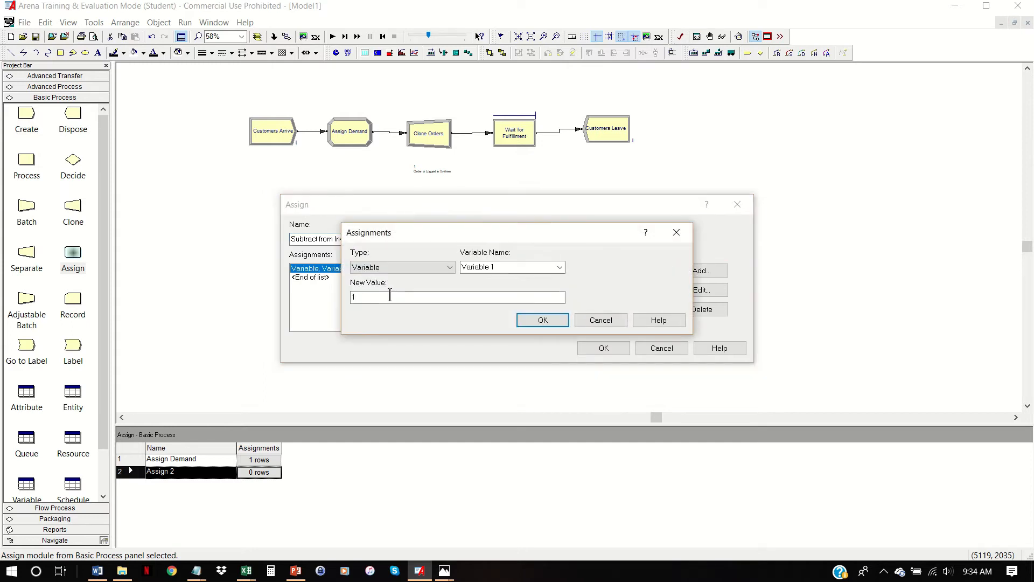
pyautogui.doubleClick(502, 266)
pyautogui.write('Inventore')
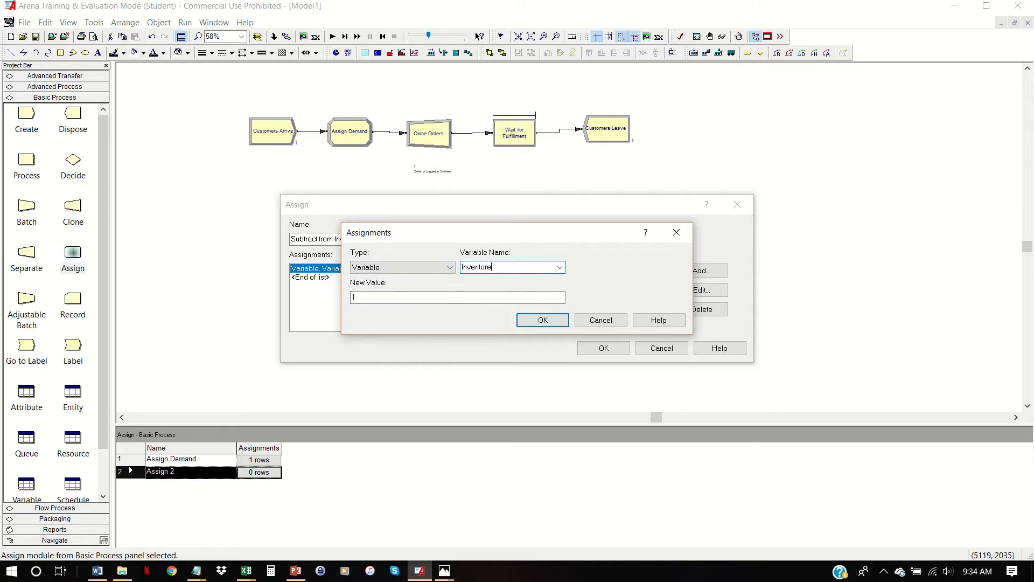
pyautogui.press('BackSpace')
pyautogui.write('y')
pyautogui.press('Tab')
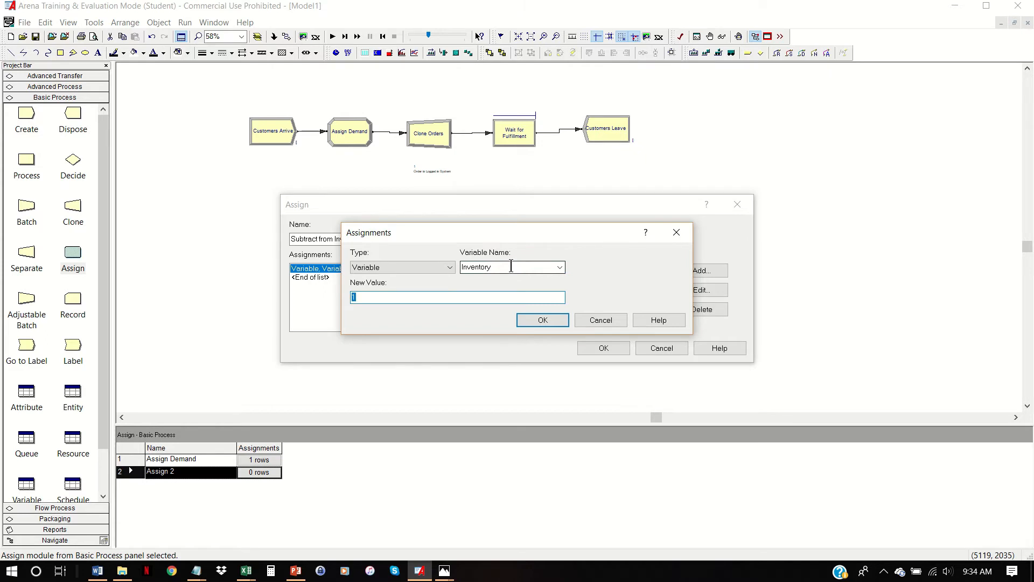
# - Set the Inventory assignment's new value to Inventory-Demand and accept the Assign module
pyautogui.write('Inventory-Demand')
pyautogui.click(557, 322)
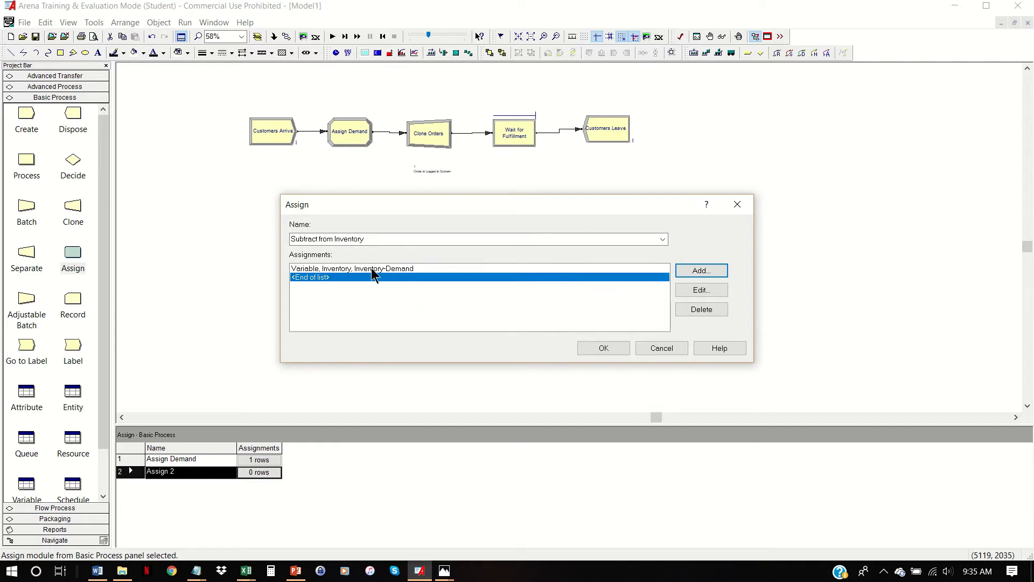
pyautogui.click(608, 344)
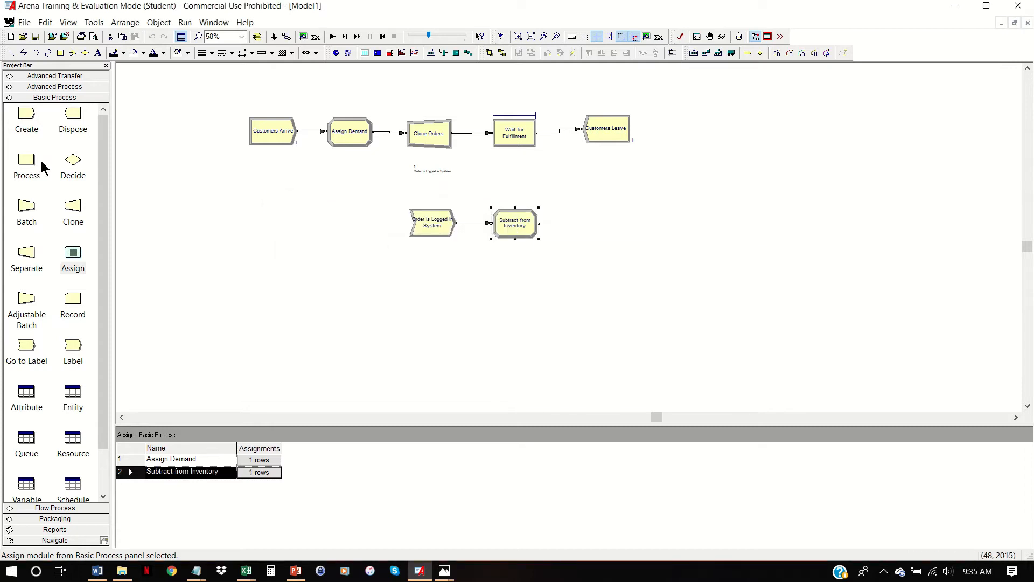
# - Place a Dispose module named "Order is Processed" after Subtract from Inventory and nudge the Subtract from Inventory module slightly
pyautogui.moveTo(82, 118); pyautogui.dragTo(583, 222)
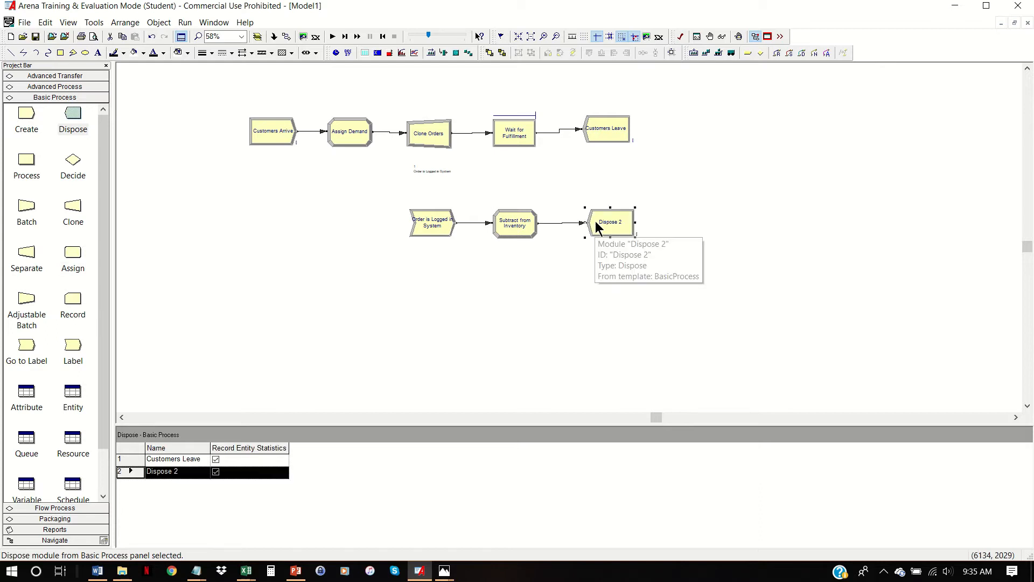
pyautogui.doubleClick(596, 221)
pyautogui.write('Or')
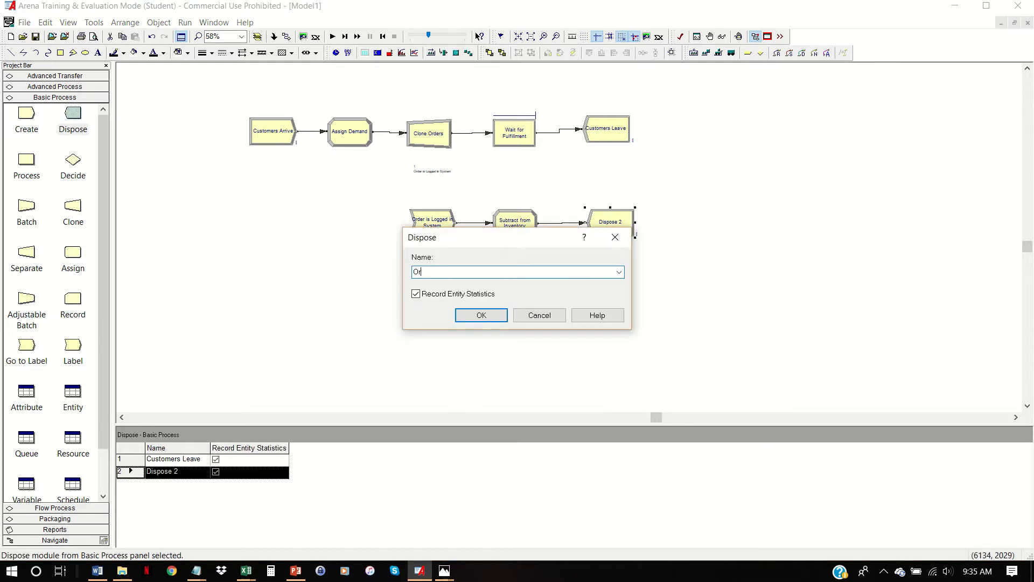
pyautogui.write('der is Processed')
pyautogui.press('Return')
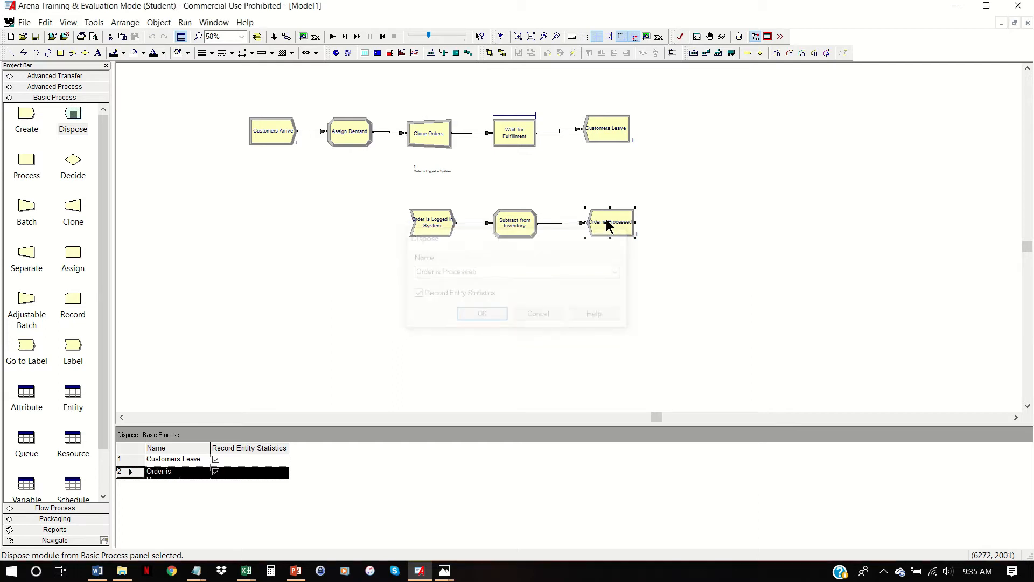
pyautogui.moveTo(529, 220); pyautogui.dragTo(532, 219)
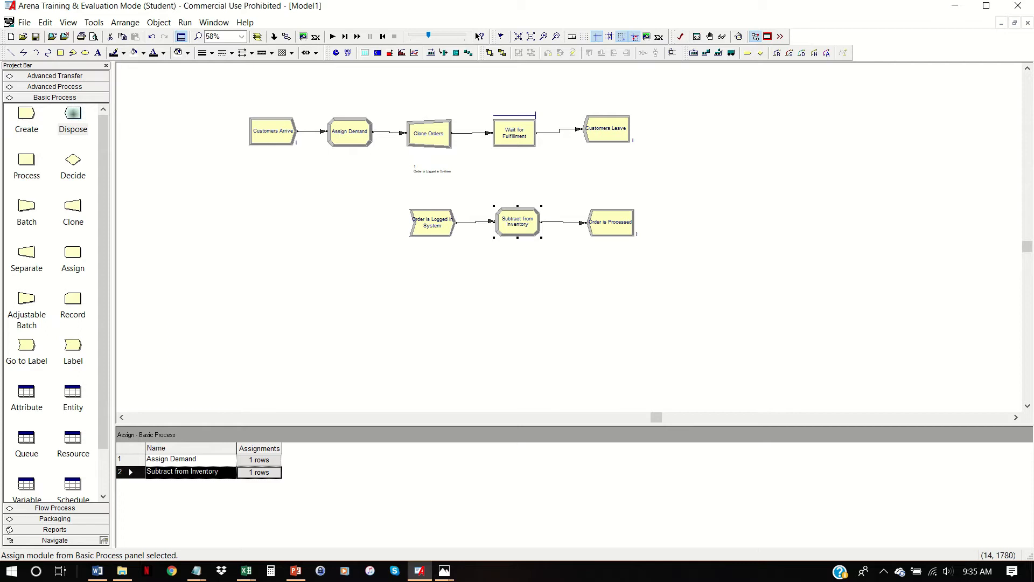
pyautogui.hotkey('alt', 'Tab')
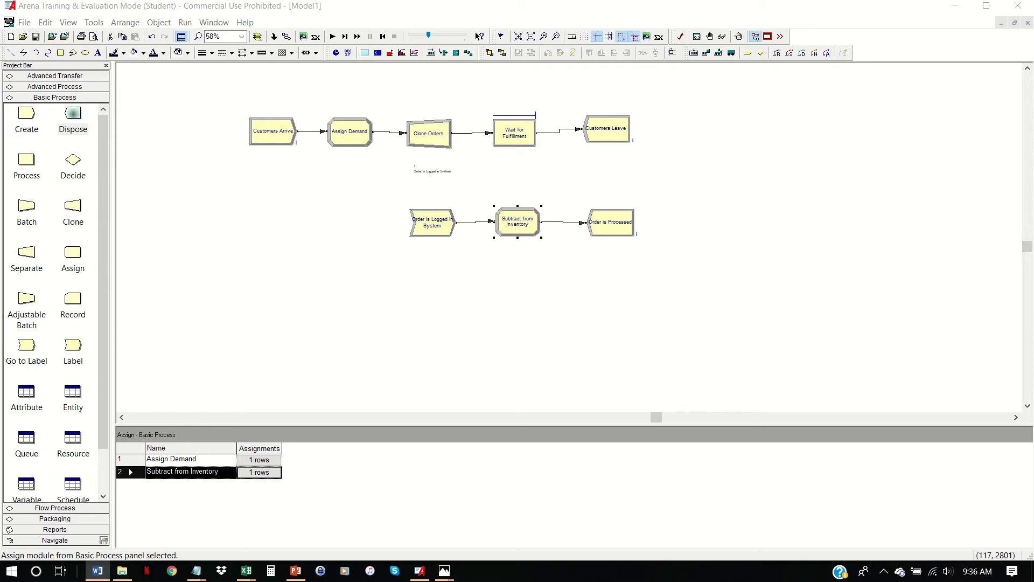
# - Place a Create module in the empty area below Customers Arrive and name it "Bucky Evaluates"
pyautogui.click(368, 252)
pyautogui.click(25, 113)
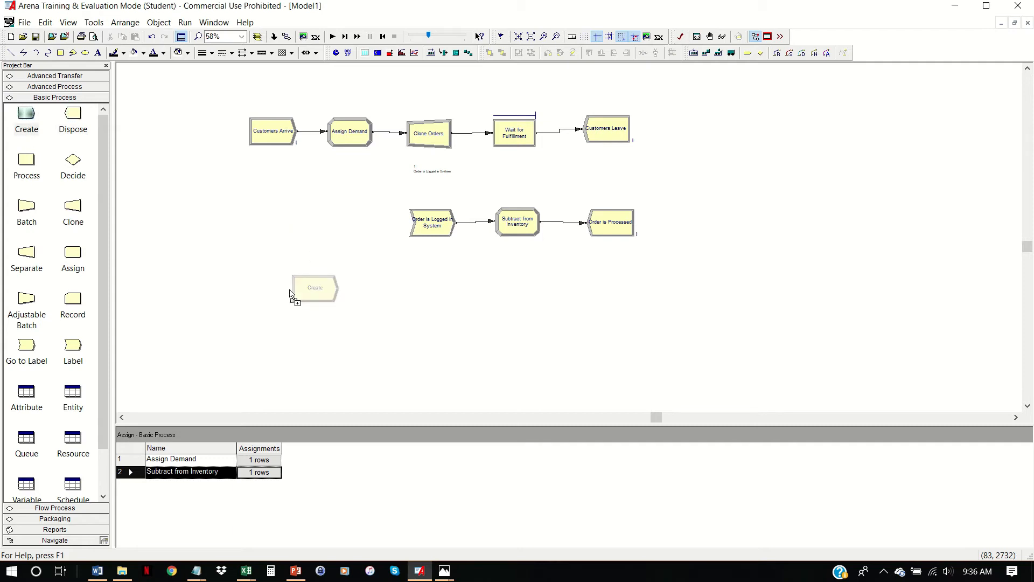
pyautogui.click(252, 310)
pyautogui.doubleClick(276, 305)
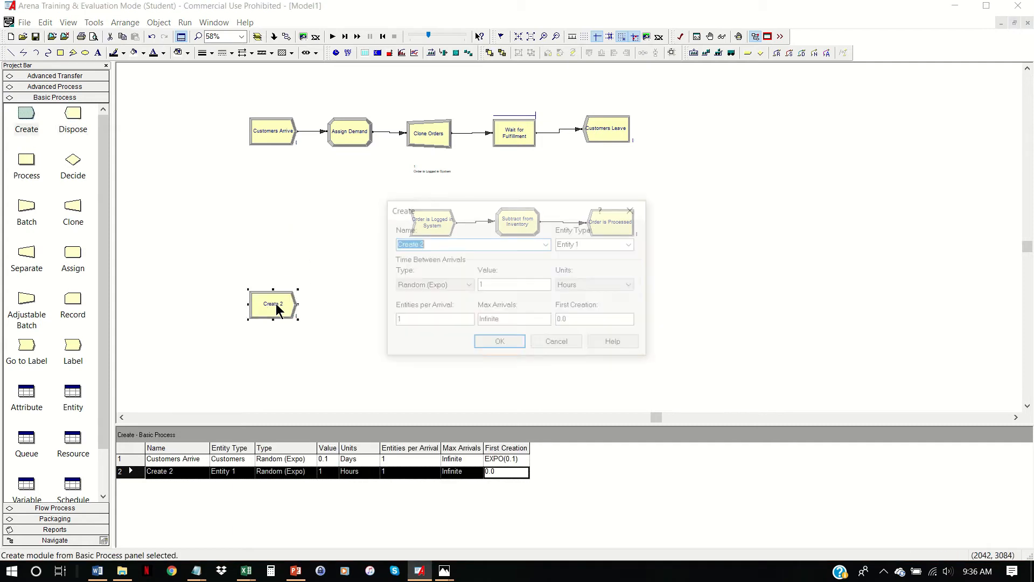
pyautogui.write('Bucky E')
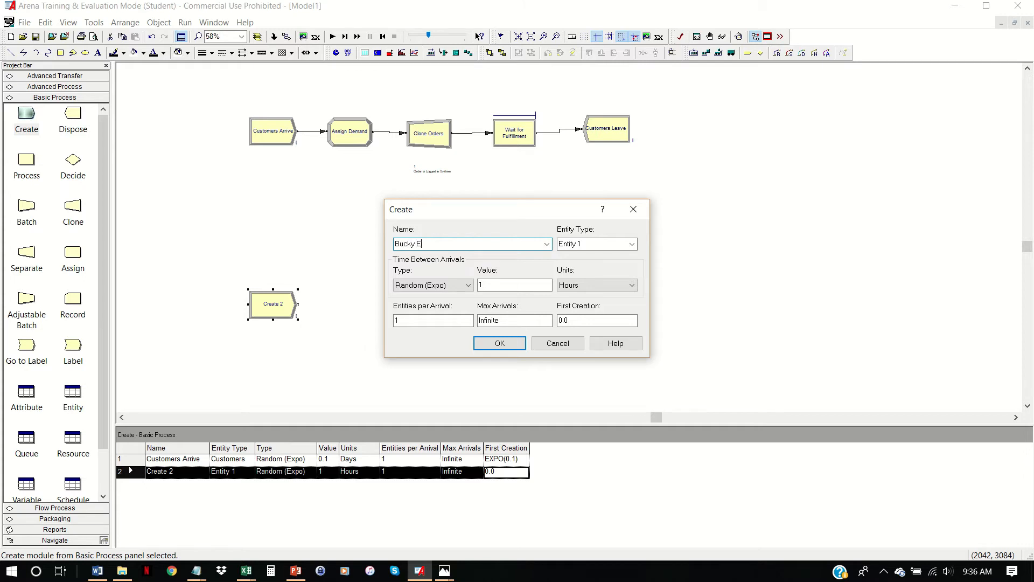
pyautogui.write('valuates')
# - Set the Bucky Evaluates entity type to Bucky with constant arrivals every 1 day, and accept the Create module
pyautogui.press('Tab')
pyautogui.write('Buck')
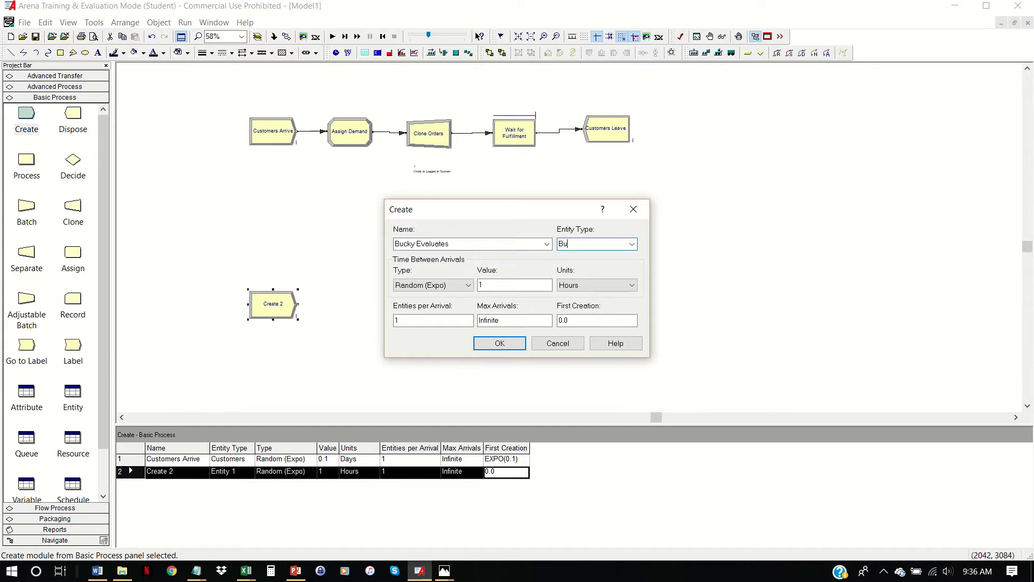
pyautogui.write('y')
pyautogui.click(468, 285)
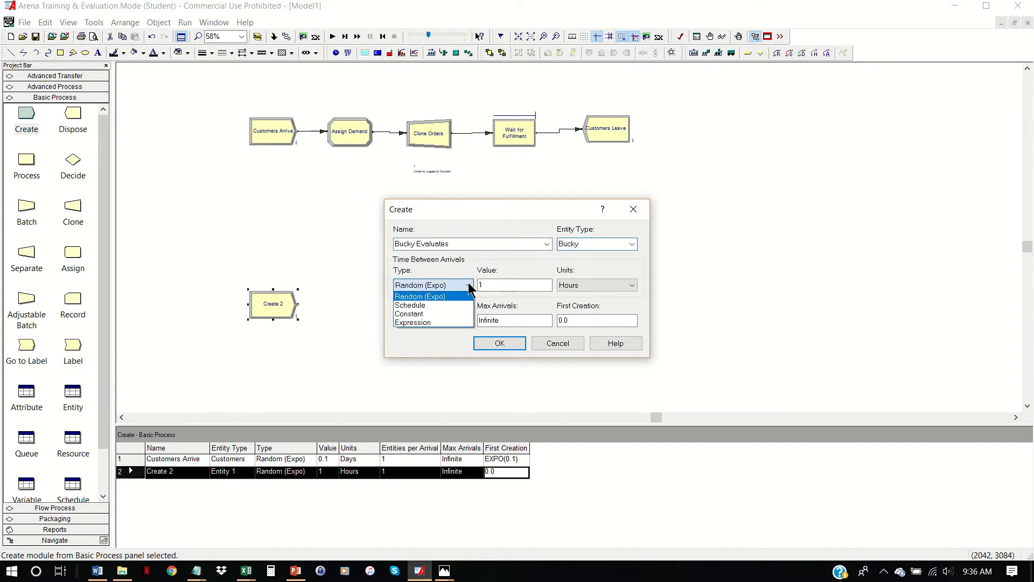
pyautogui.click(450, 314)
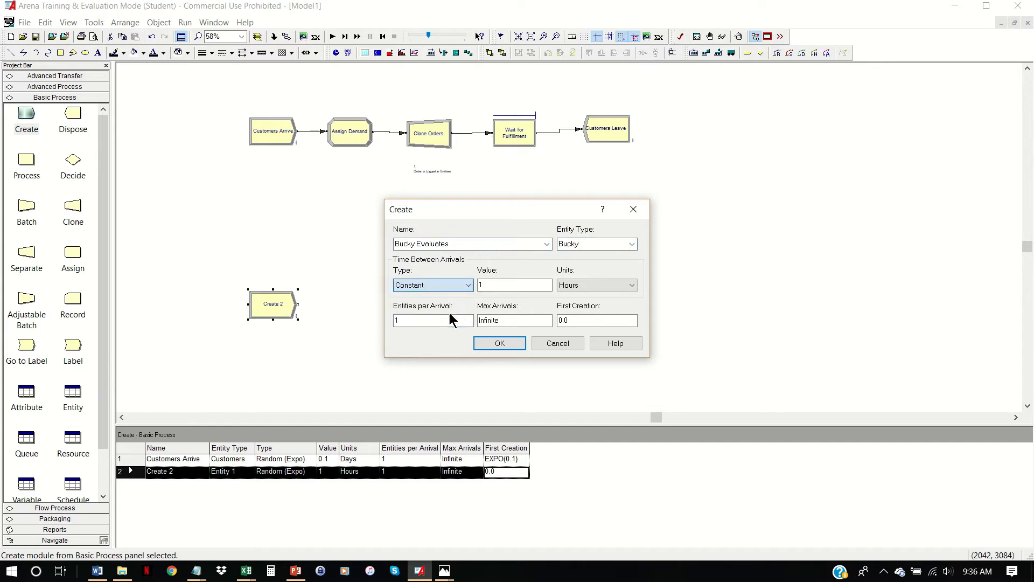
pyautogui.click(631, 285)
pyautogui.click(606, 322)
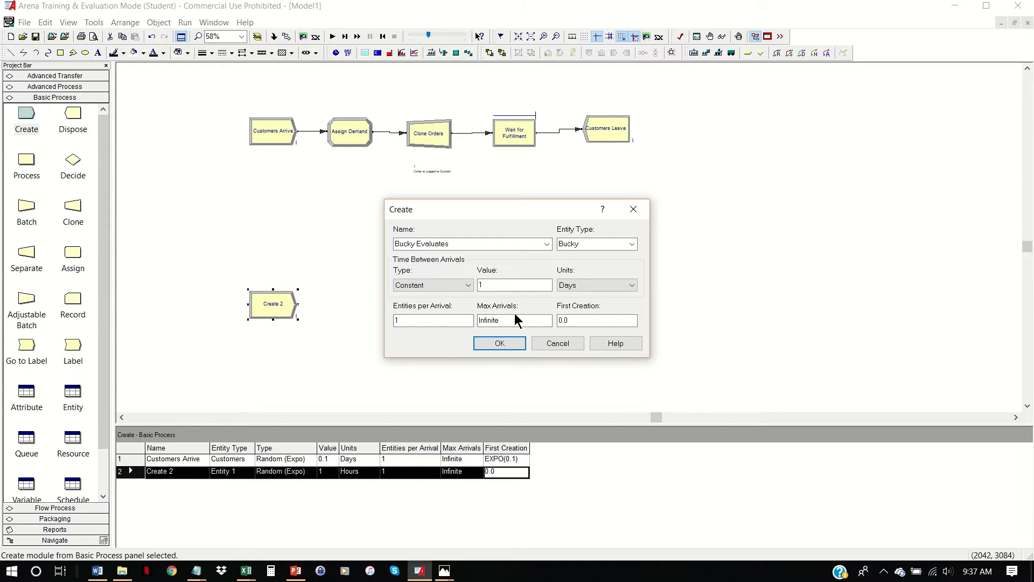
pyautogui.click(515, 343)
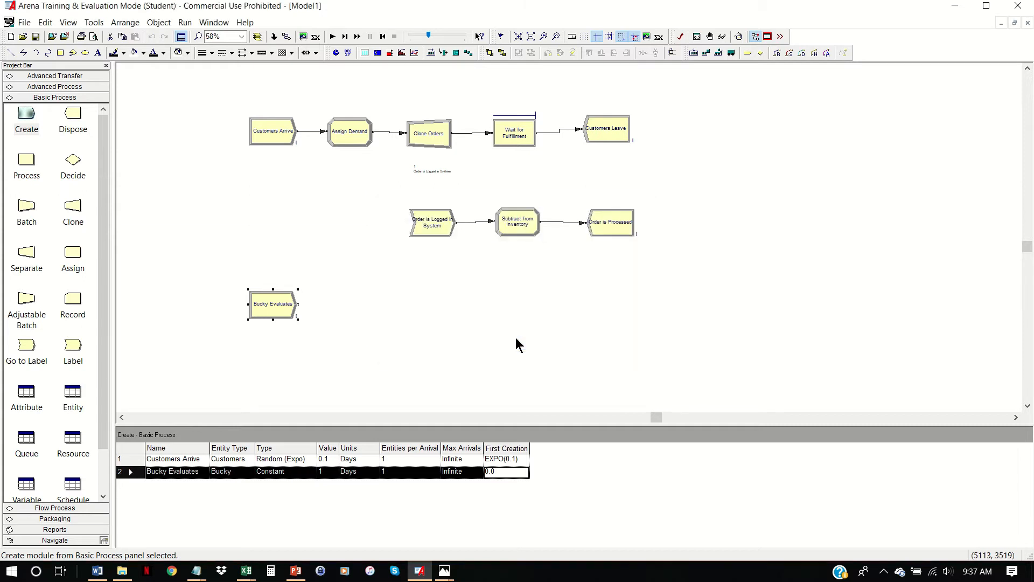
# - Place a Decide module after Bucky Evaluates, connected and aligned in a straight line with it
pyautogui.moveTo(273, 308); pyautogui.dragTo(272, 306)
pyautogui.moveTo(81, 161); pyautogui.dragTo(354, 307)
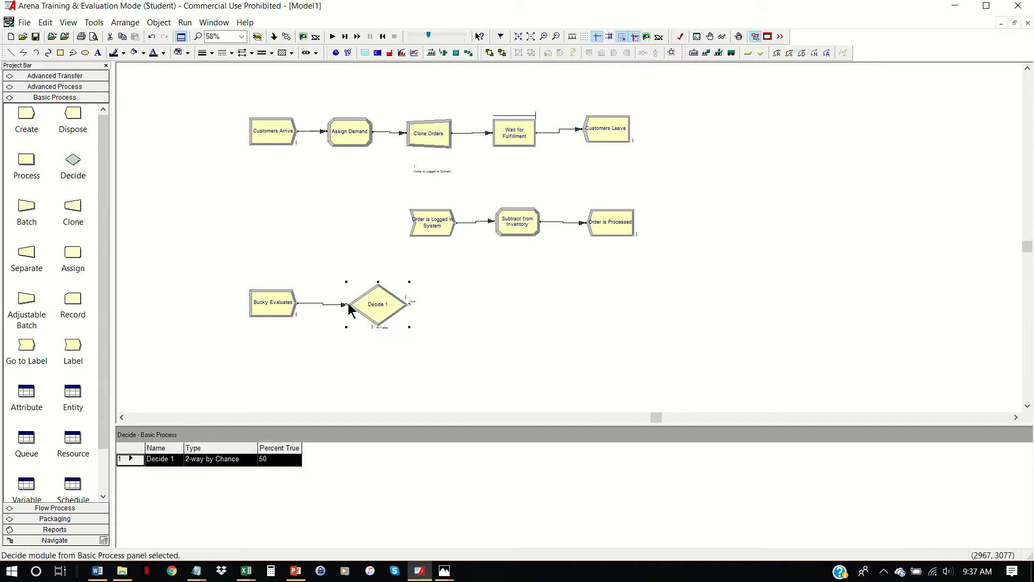
pyautogui.hotkey('ctrl', 'z')
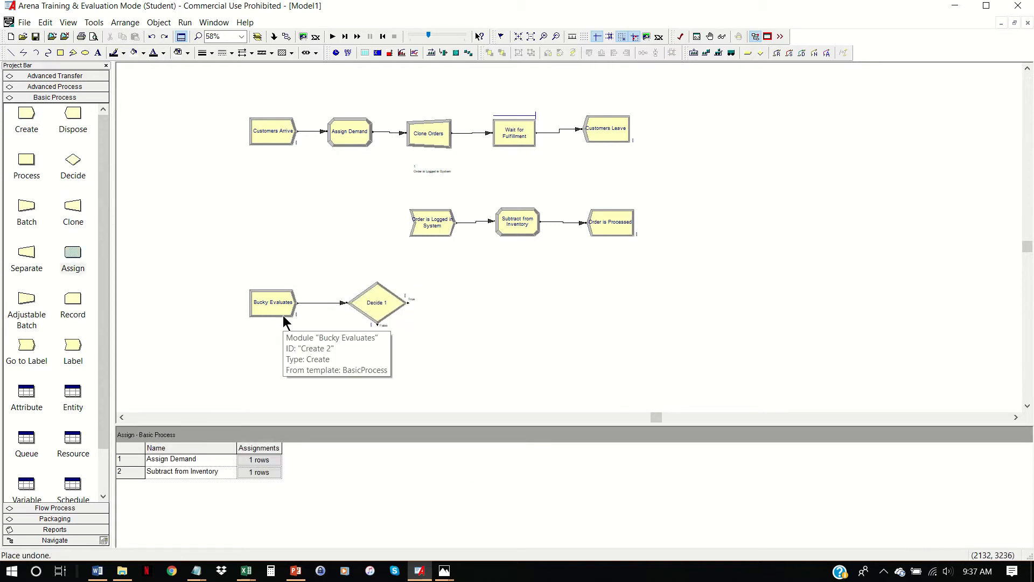
pyautogui.click(386, 307)
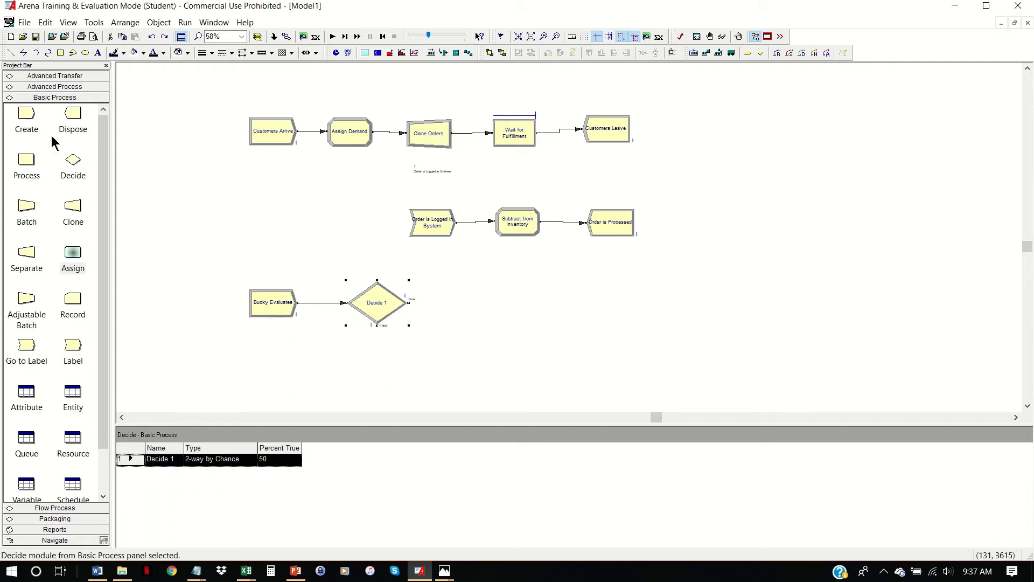
pyautogui.click(578, 384)
# - Place a Dispose module below the Decide module and connect the False exit to it
pyautogui.moveTo(72, 114); pyautogui.dragTo(410, 362)
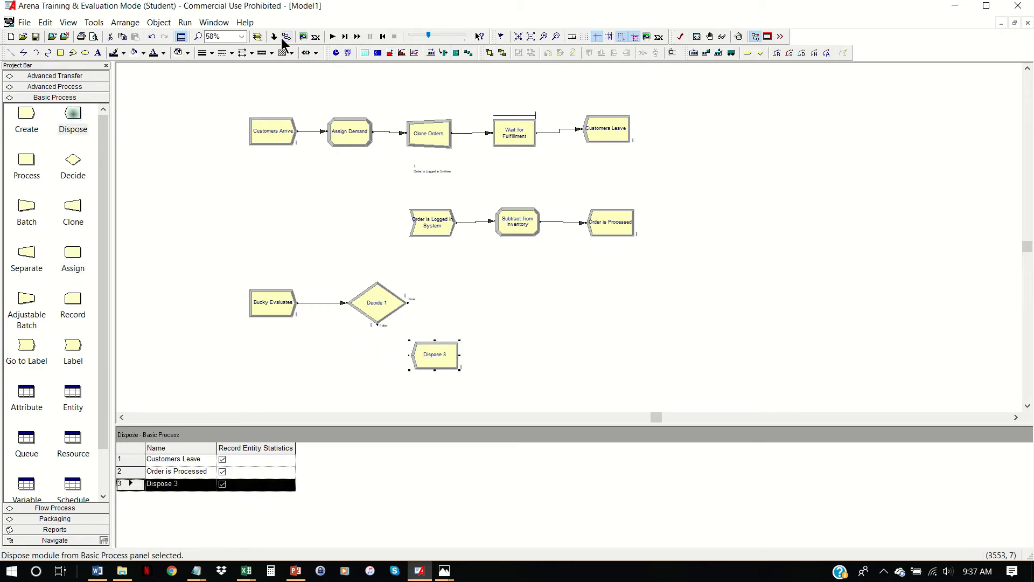
pyautogui.click(286, 37)
pyautogui.click(377, 325)
pyautogui.click(412, 355)
# - Name the new Dispose module "No Order Is Placed"
pyautogui.doubleClick(441, 357)
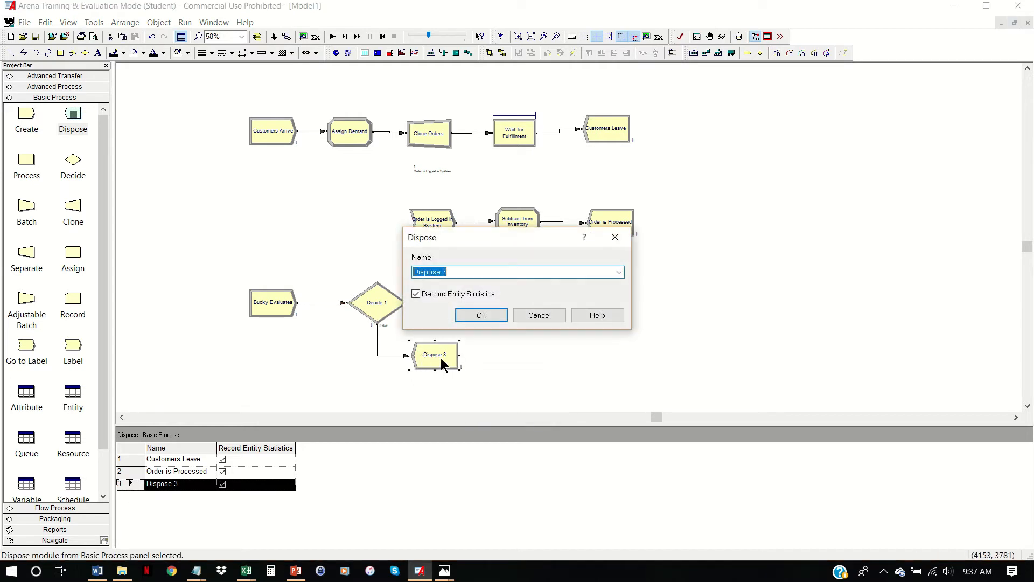
pyautogui.write('No O')
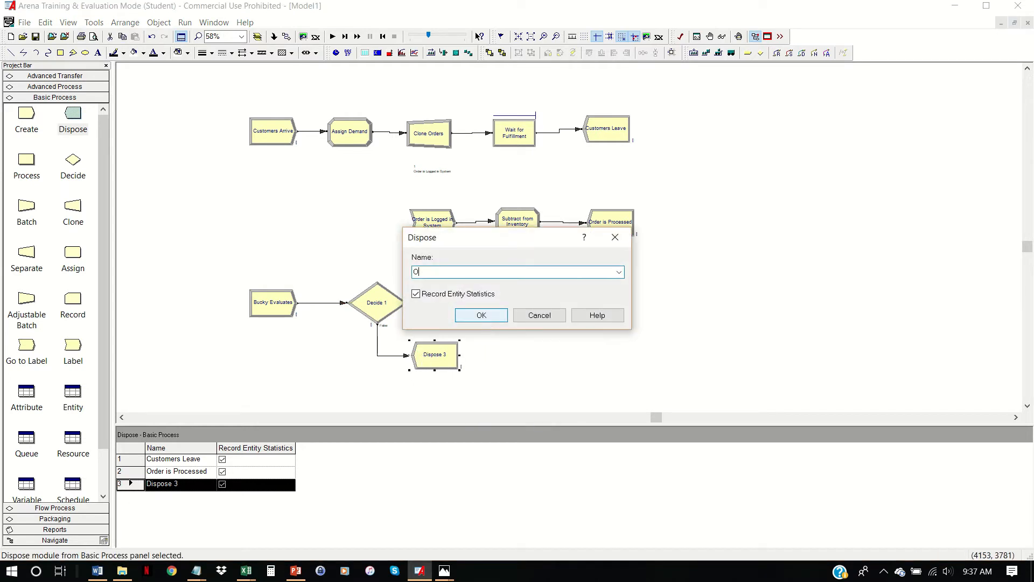
pyautogui.write('rder Is Placed')
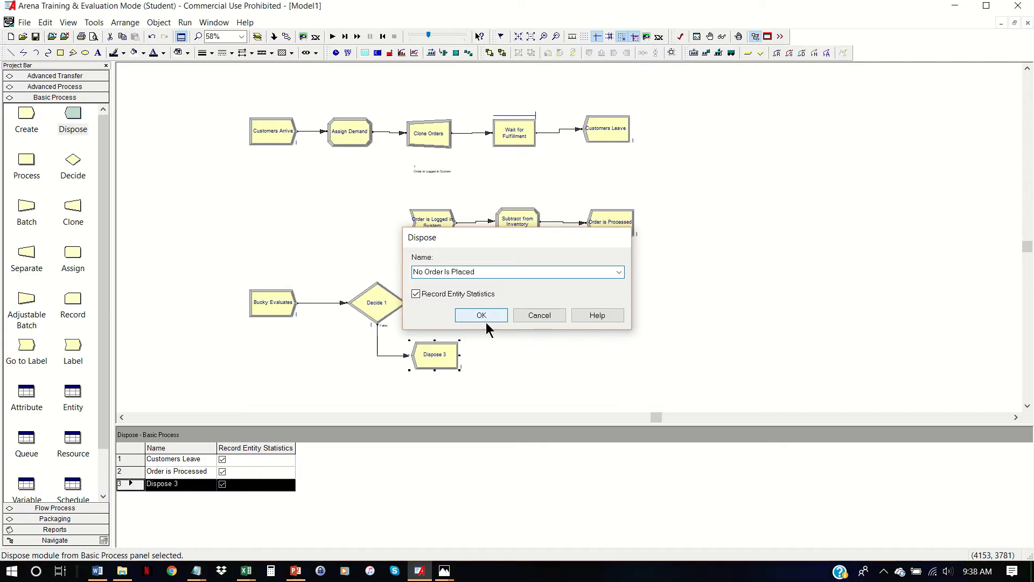
pyautogui.click(486, 322)
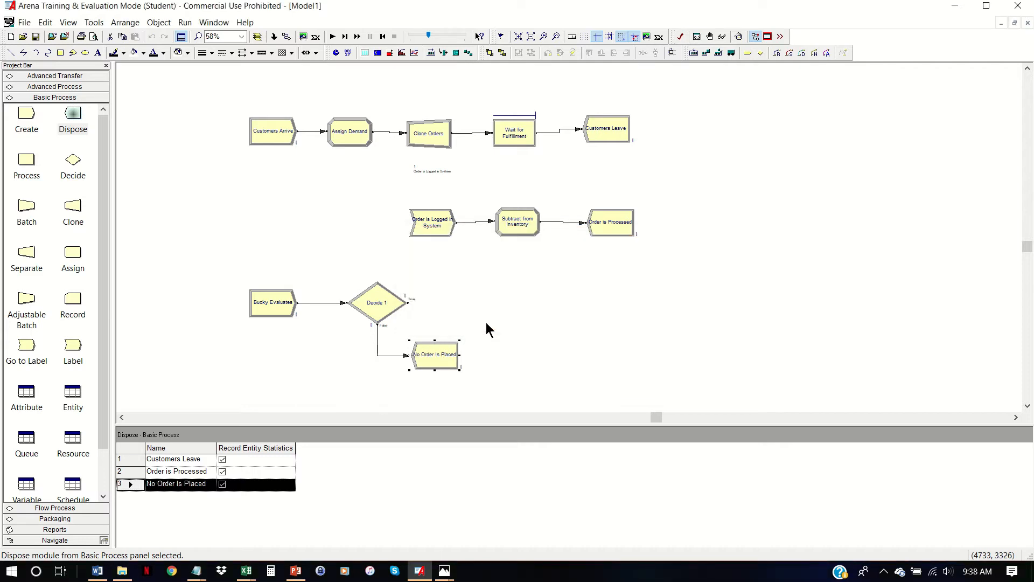
# - Change the Decide module's type to 2-way by Condition and name it "Place Order?"
pyautogui.doubleClick(386, 303)
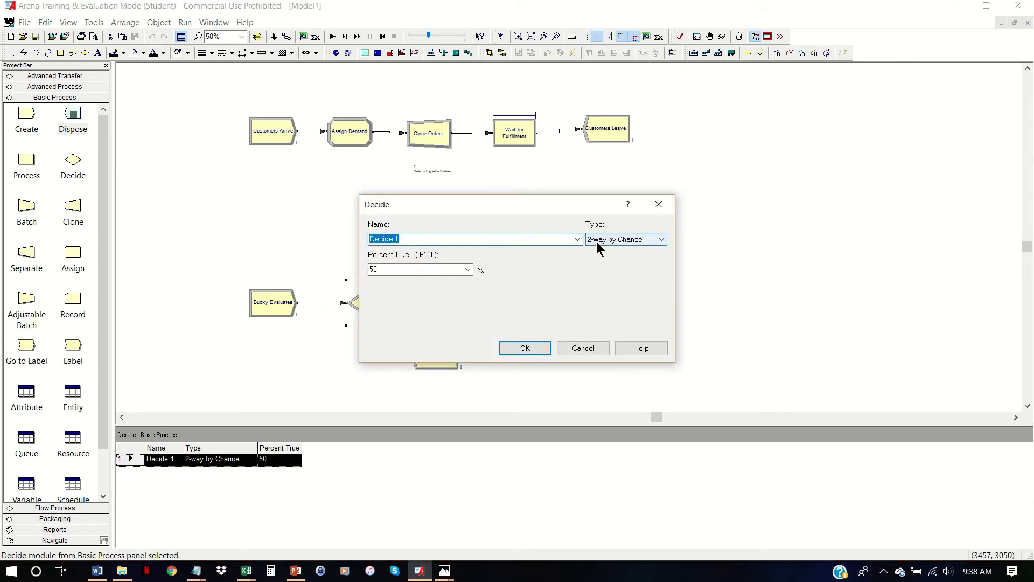
pyautogui.click(663, 240)
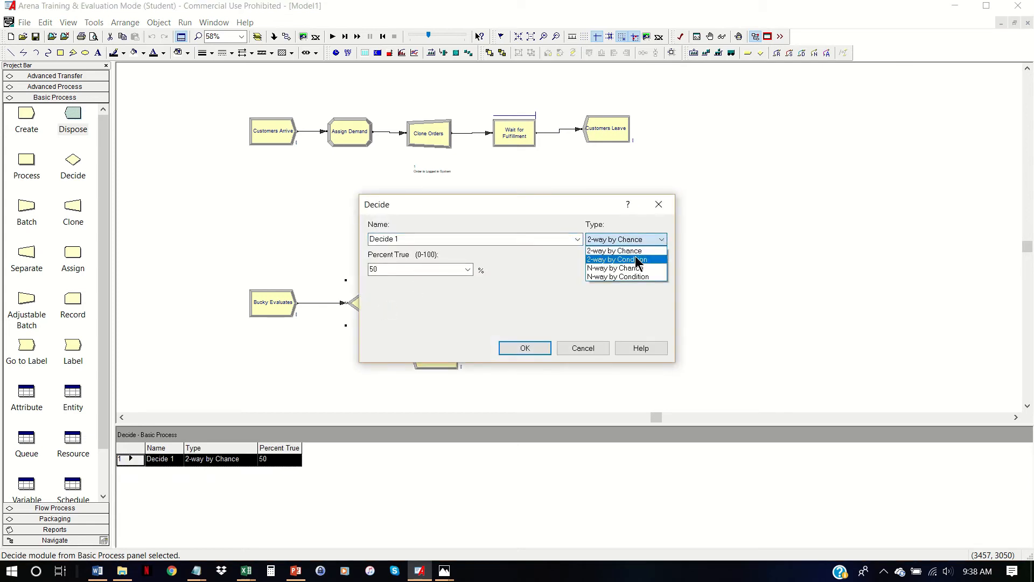
pyautogui.click(638, 258)
pyautogui.click(478, 237)
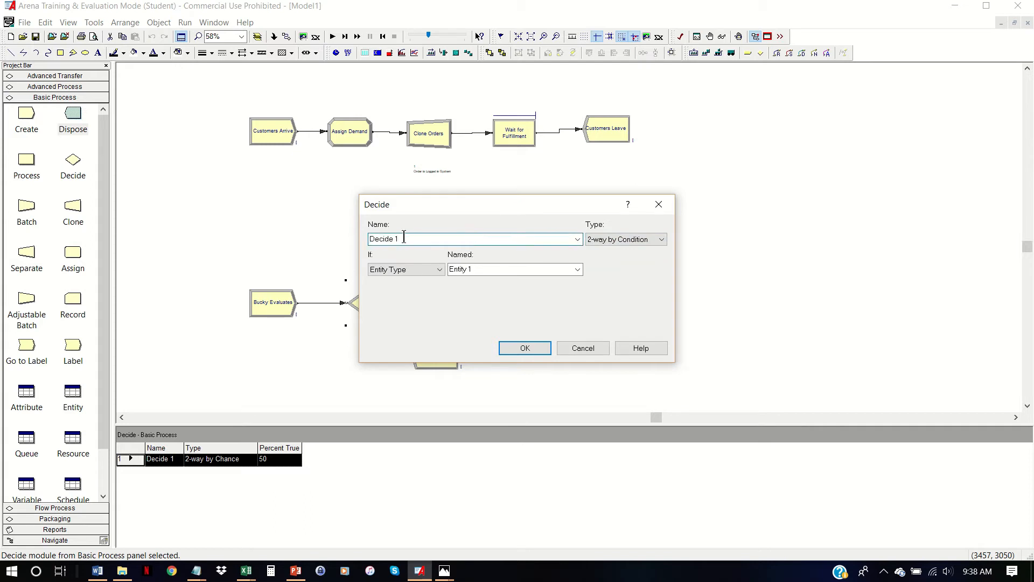
pyautogui.moveTo(404, 237); pyautogui.dragTo(323, 233)
pyautogui.write('Place Order?')
# - Base the Place Order? condition on the variable Inventory with the <= operator
pyautogui.click(440, 270)
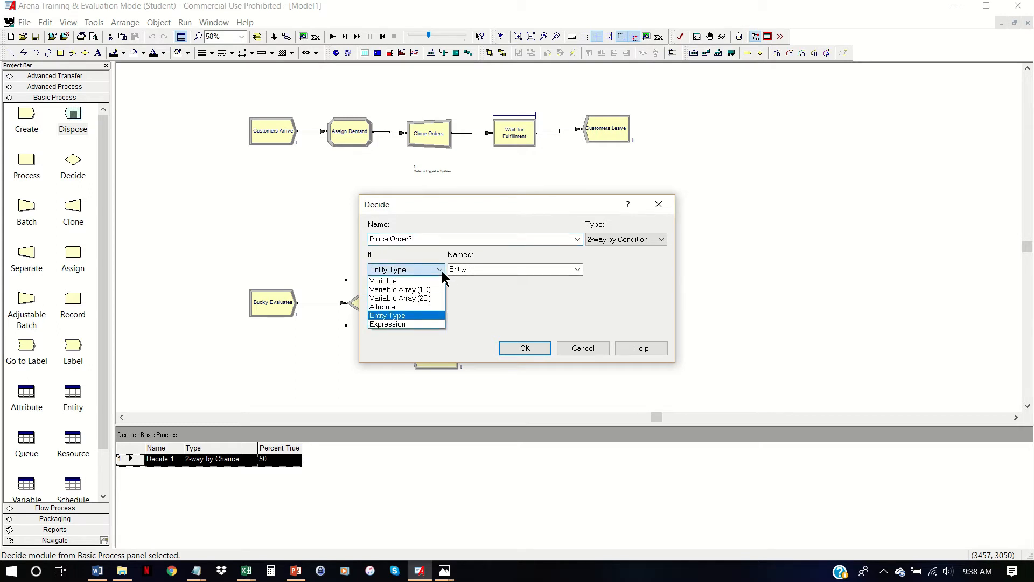
pyautogui.click(435, 280)
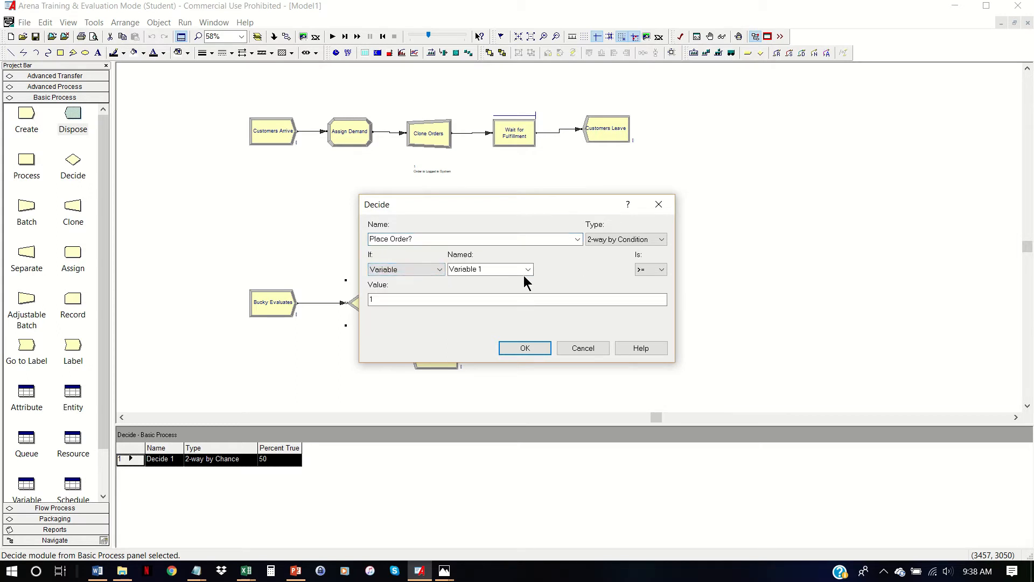
pyautogui.click(528, 269)
pyautogui.click(453, 281)
pyautogui.click(658, 270)
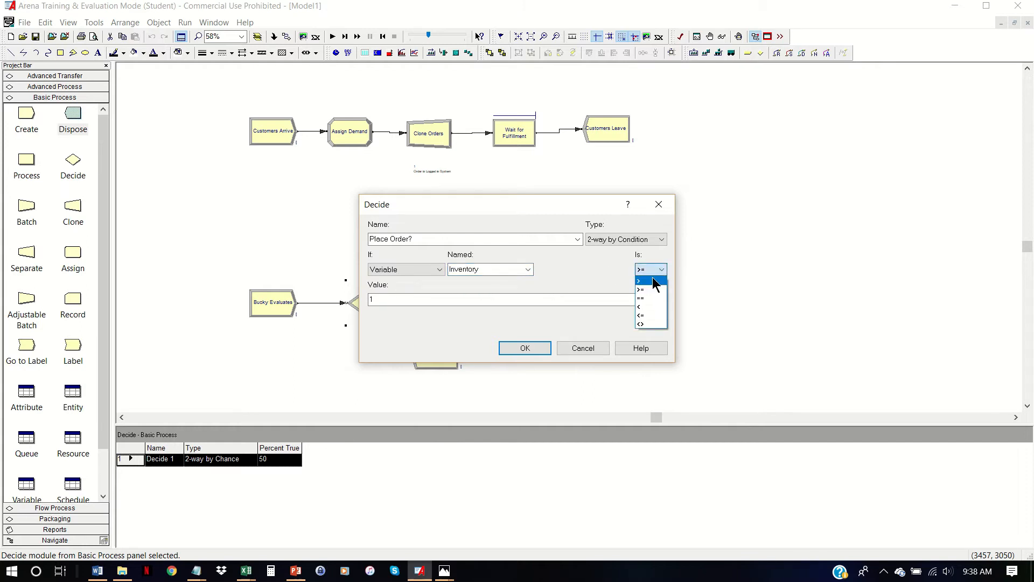
pyautogui.click(652, 316)
# - Set the condition's comparison value to Little s and accept the Decide module
pyautogui.moveTo(558, 301); pyautogui.dragTo(342, 291)
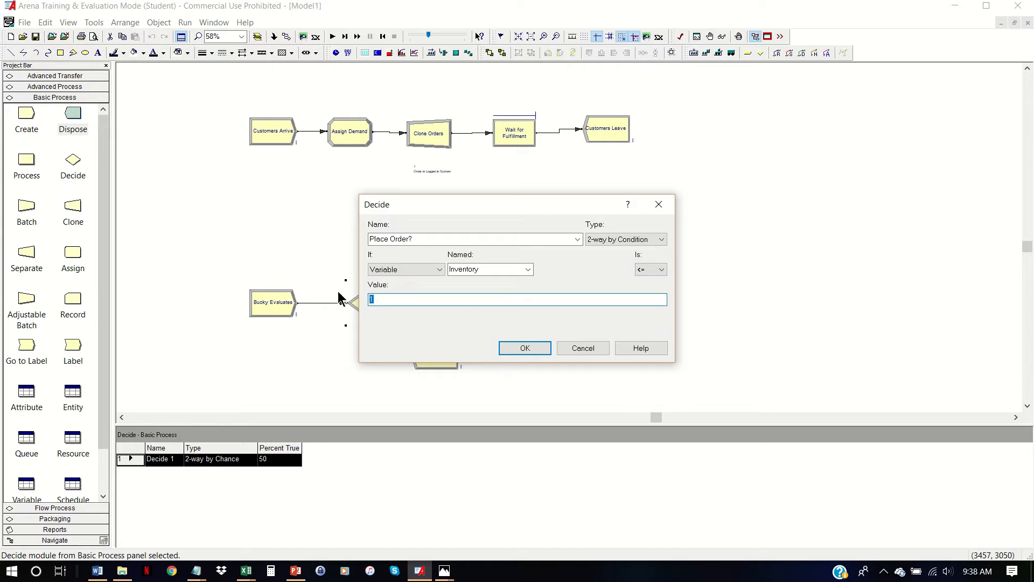
pyautogui.write('s')
pyautogui.press('BackSpace')
pyautogui.write('Little s')
pyautogui.click(530, 345)
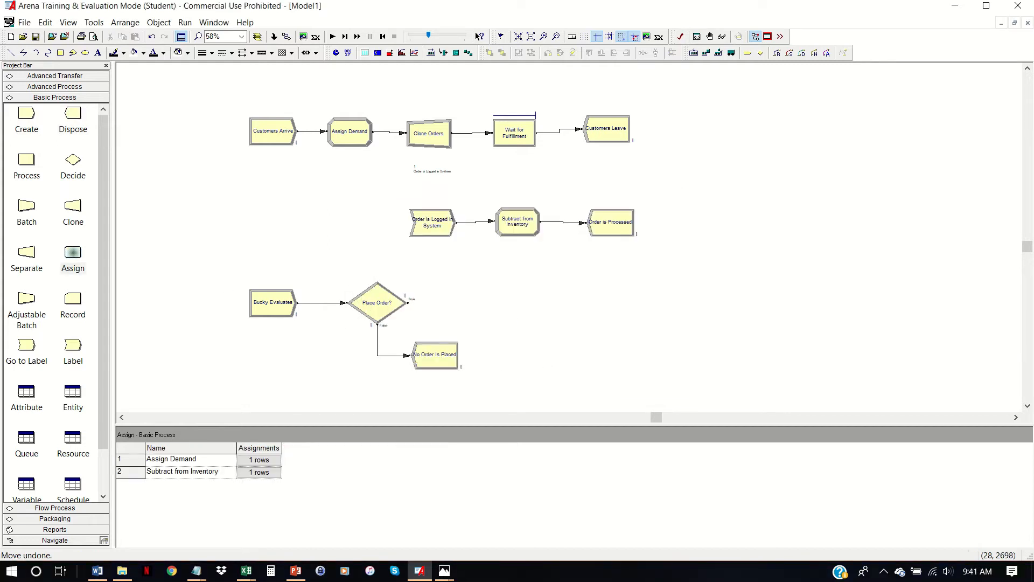
# - Place an Assign module on the True exit of Place Order? and name it "Determine Order Size and Costs"
pyautogui.hotkey('alt', 'Tab')
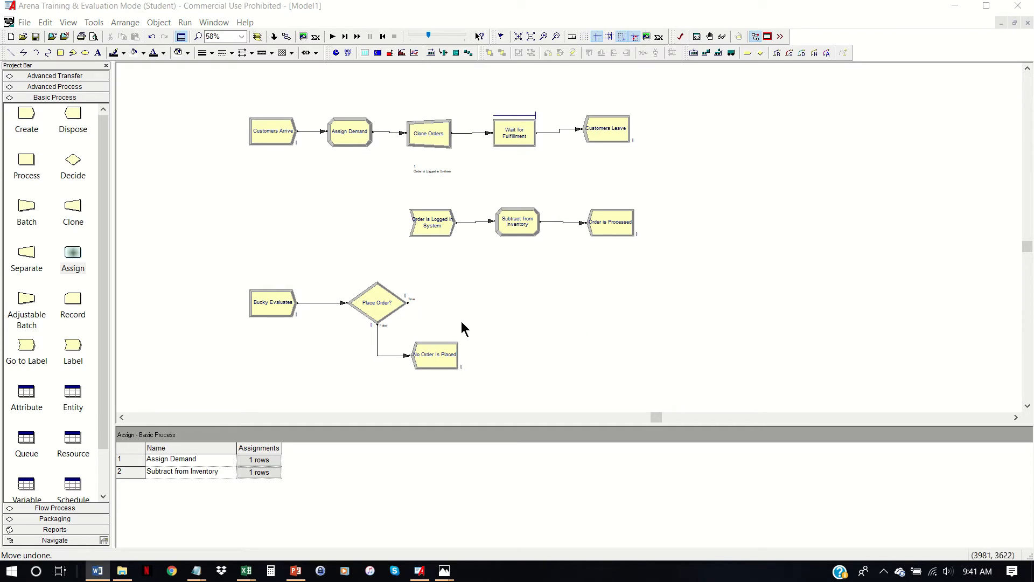
pyautogui.click(351, 312)
pyautogui.moveTo(72, 253); pyautogui.dragTo(457, 305)
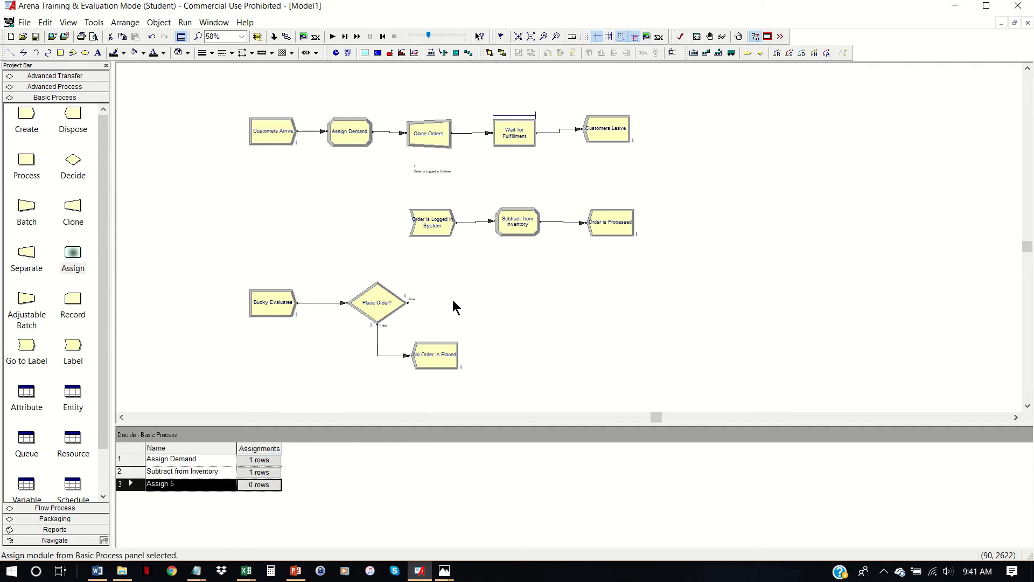
pyautogui.click(425, 240)
pyautogui.press('BackSpace')
pyautogui.press('BackSpace')
pyautogui.press('BackSpace')
pyautogui.press('BackSpace')
pyautogui.press('BackSpace')
pyautogui.press('BackSpace')
pyautogui.press('BackSpace')
pyautogui.write('Determine O')
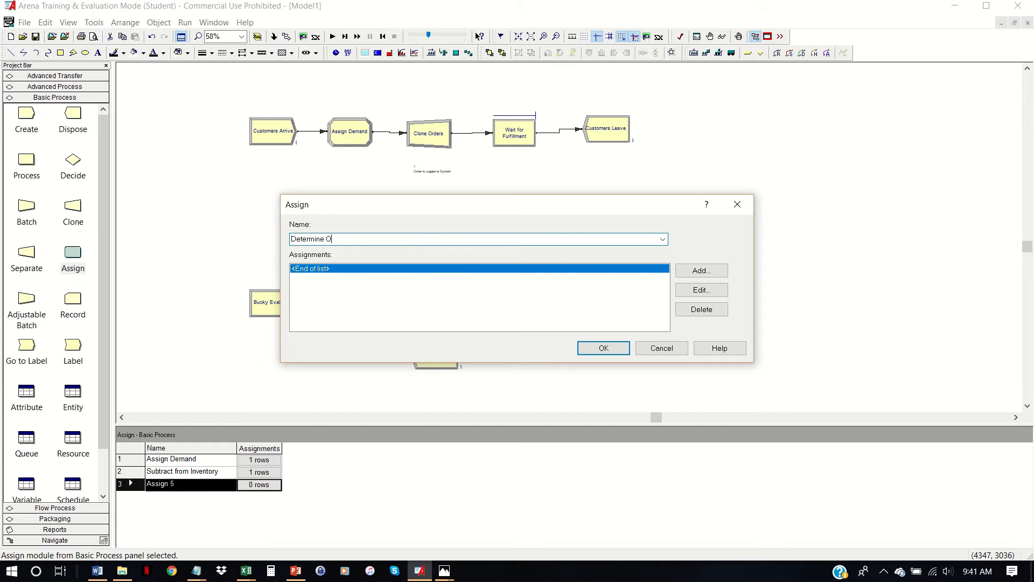
pyautogui.write('rder Size and Costs')
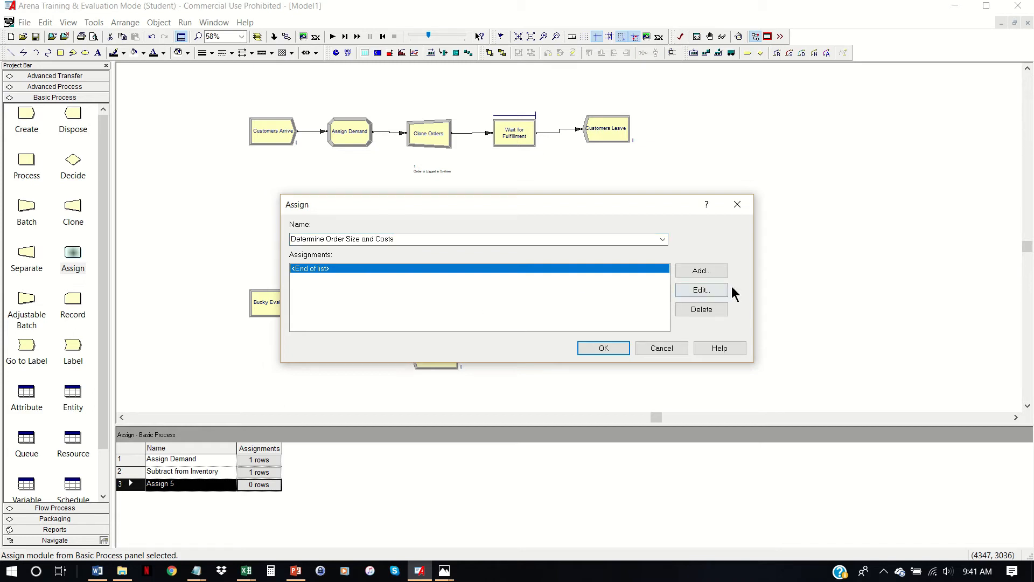
# - Add an Attribute assignment to Determine Order Size and Costs with the attribute name Order Size
pyautogui.click(719, 270)
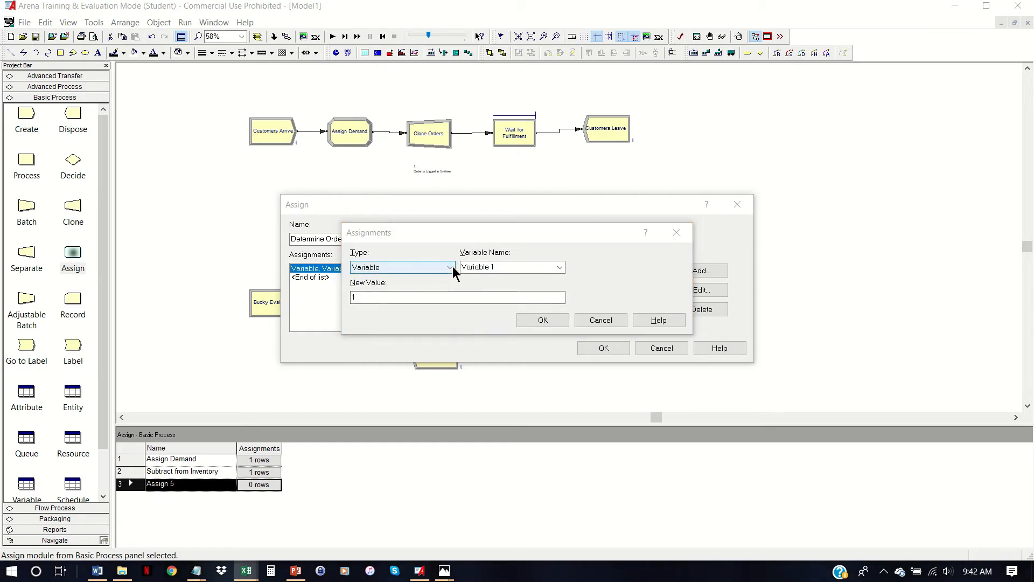
pyautogui.click(450, 268)
pyautogui.click(430, 305)
pyautogui.click(517, 268)
pyautogui.write('Ore')
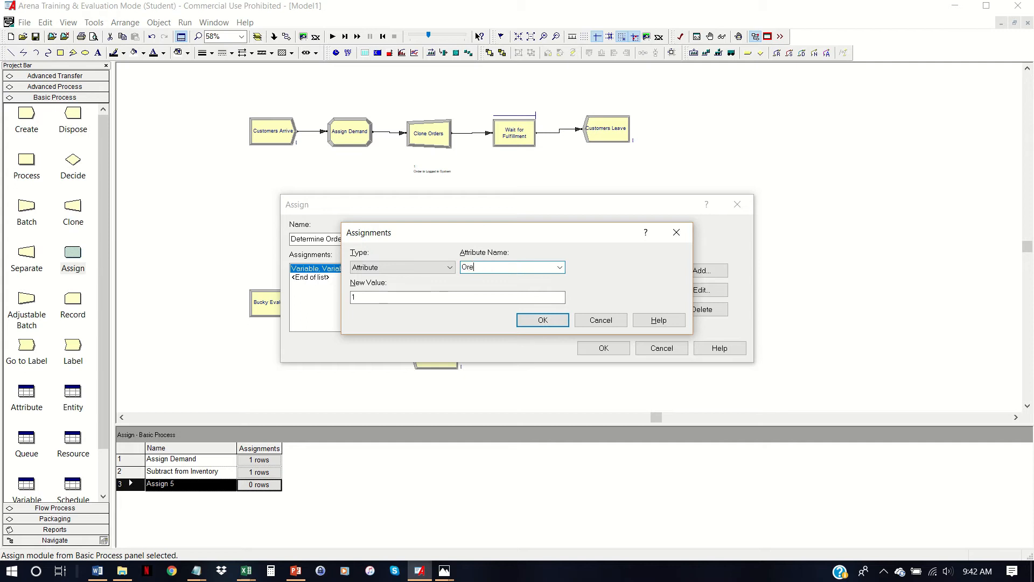
pyautogui.press('BackSpace')
pyautogui.write('der Size')
pyautogui.press('Tab')
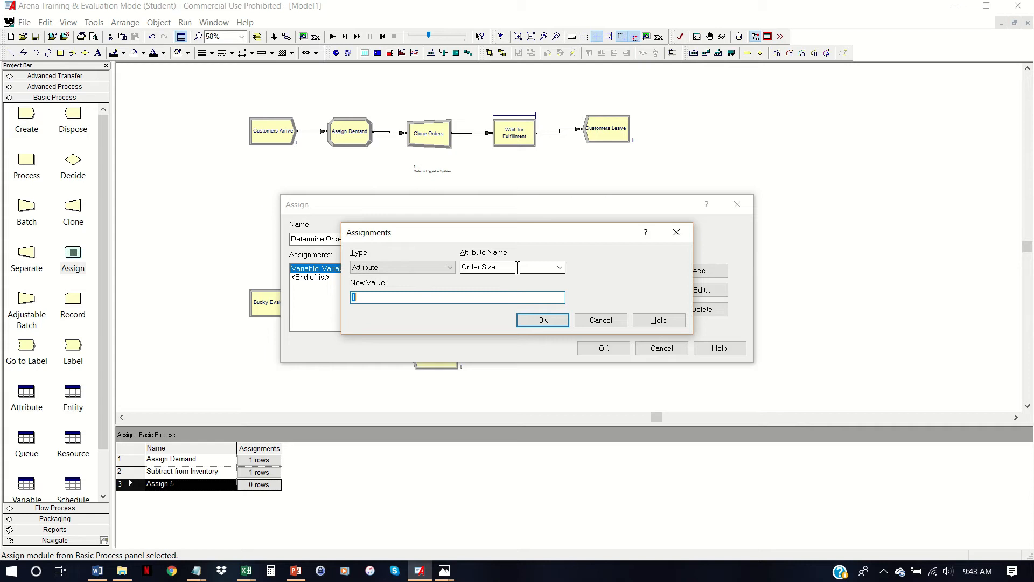
# - Set the Order Size assignment's new value to Big S - Inventory, accept the Assign module and align it with Place Order?
pyautogui.write('Big S - Inventory')
pyautogui.click(538, 321)
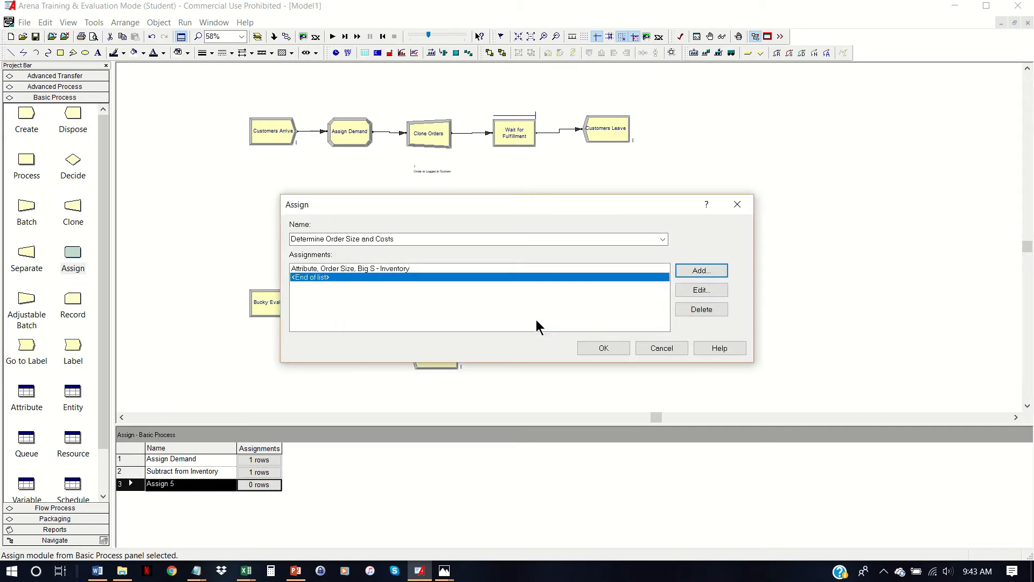
pyautogui.click(590, 347)
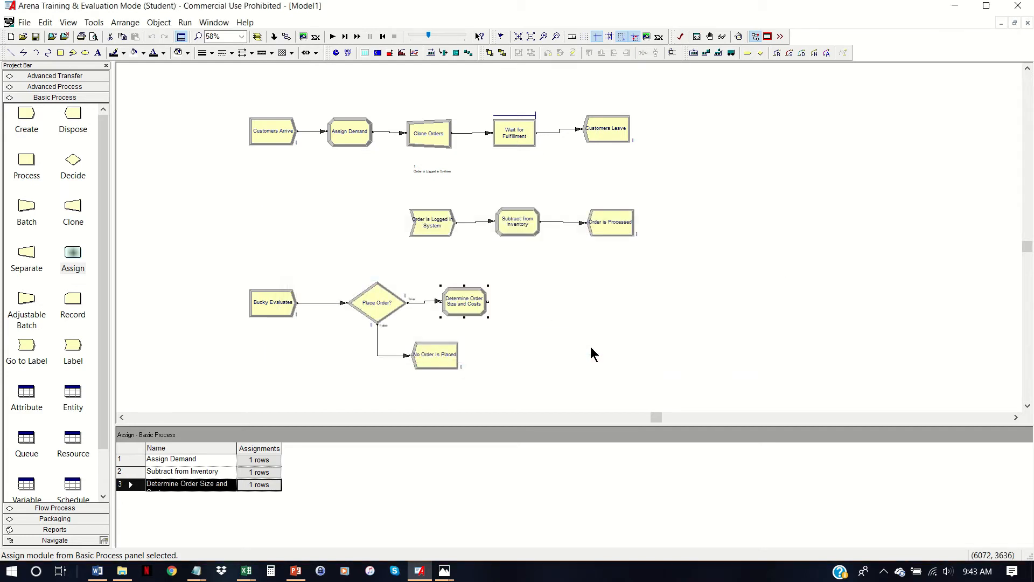
pyautogui.moveTo(484, 306); pyautogui.dragTo(482, 308)
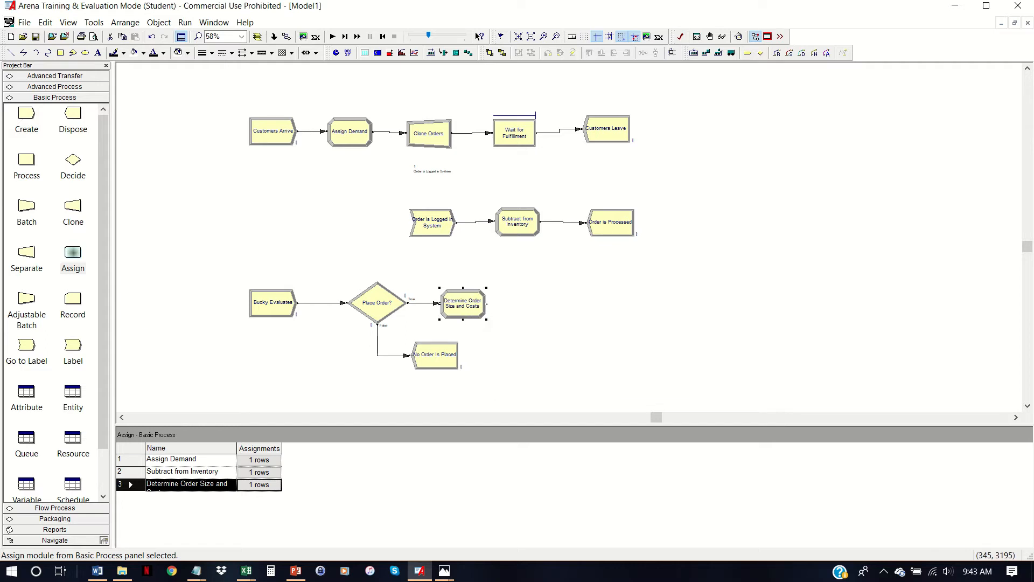
pyautogui.click(514, 326)
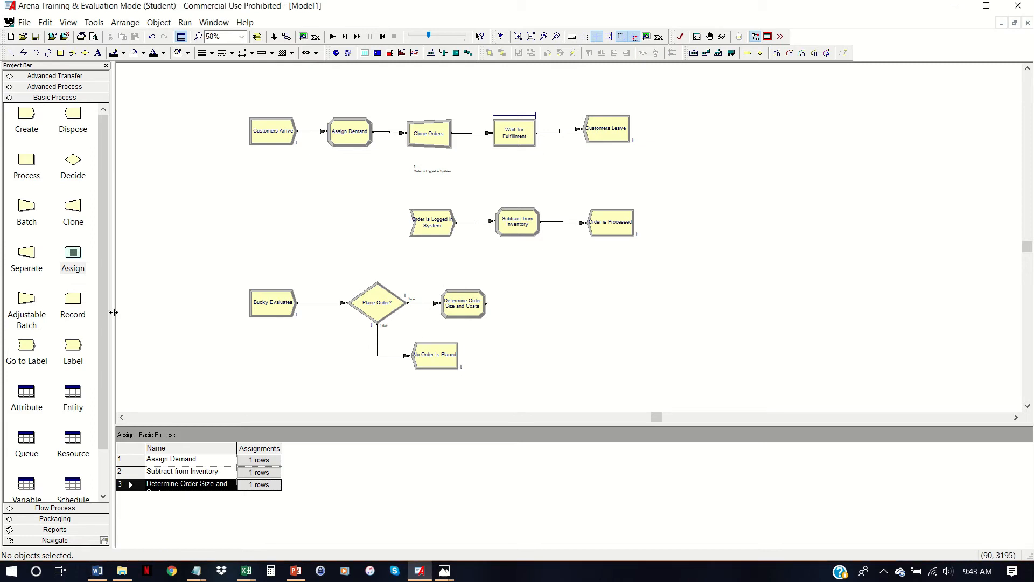
# - Place a Delay module after Determine Order Size and Costs and name it "Lead Time"
pyautogui.click(73, 86)
pyautogui.moveTo(21, 143); pyautogui.dragTo(518, 305)
pyautogui.doubleClick(539, 307)
pyautogui.write('Lead Time')
# - Set the Lead Time delay to UNIF(0.5,1) in Days and accept the Delay module
pyautogui.click(474, 298)
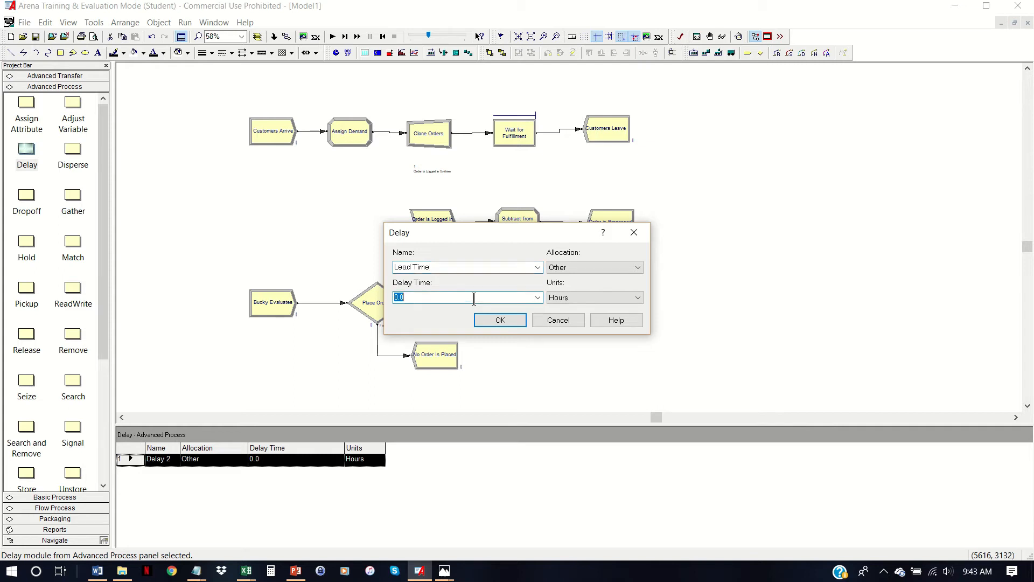
pyautogui.write('UNIF(0.5,1)')
pyautogui.press('Tab')
pyautogui.press('d')
pyautogui.press('Return')
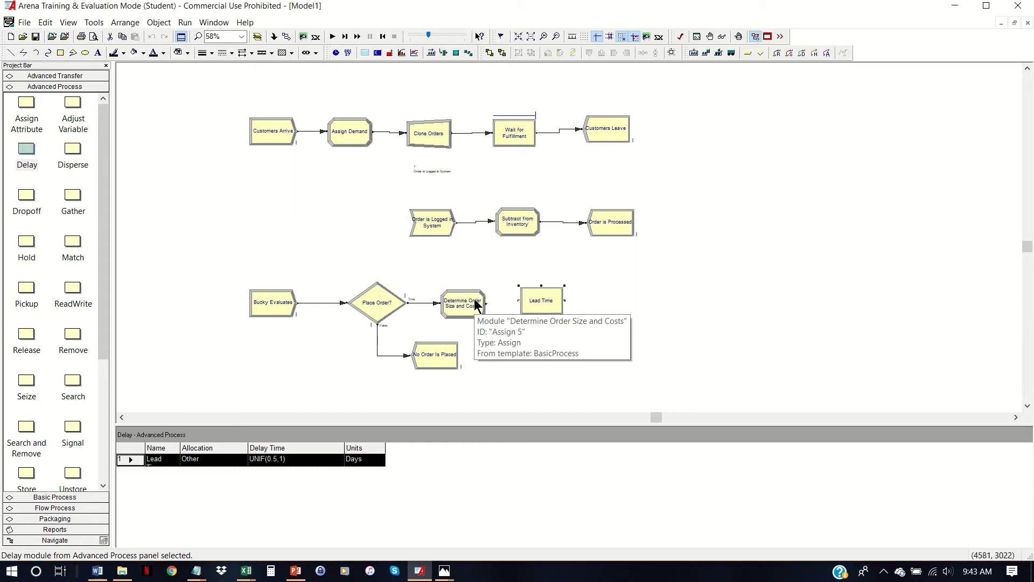
# - Connect the exit of Determine Order Size and Costs to the Lead Time module
pyautogui.click(303, 36)
pyautogui.click(486, 303)
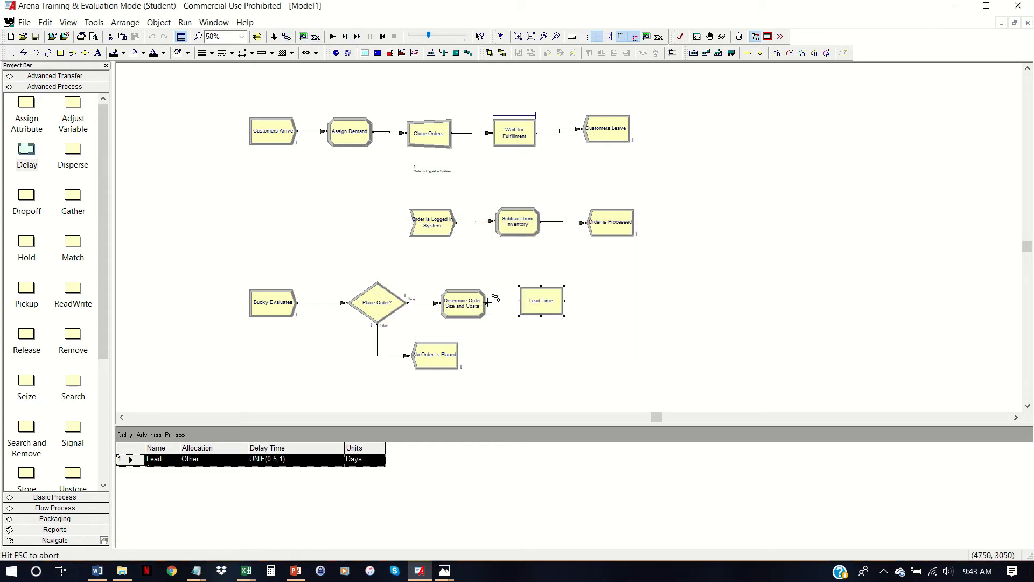
pyautogui.click(521, 301)
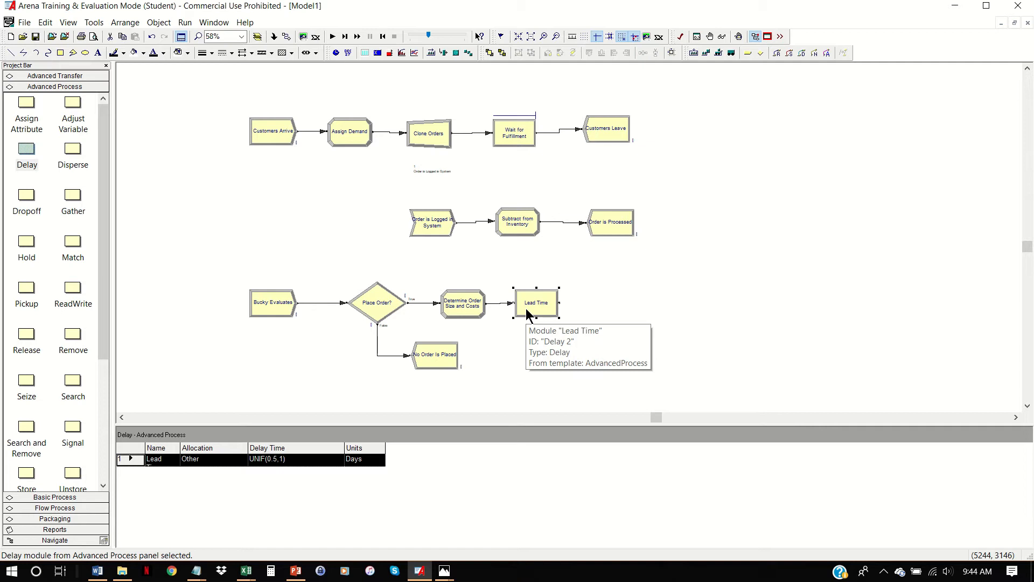
# - Place an Assign module after Lead Time and name it "Add to Inventory"
pyautogui.click(46, 497)
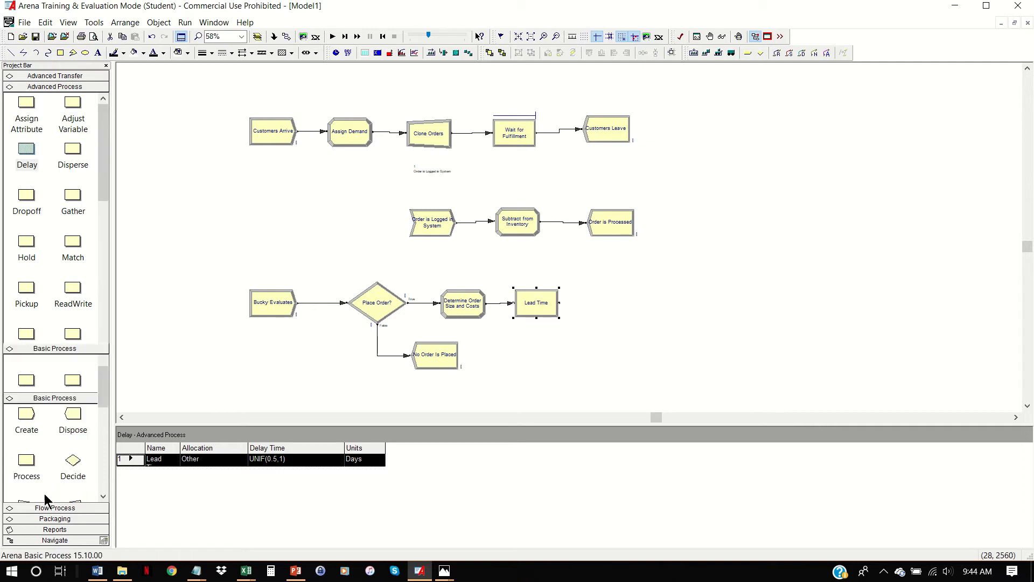
pyautogui.moveTo(75, 258); pyautogui.dragTo(590, 302)
pyautogui.doubleClick(616, 305)
pyautogui.write('Add to Inventory')
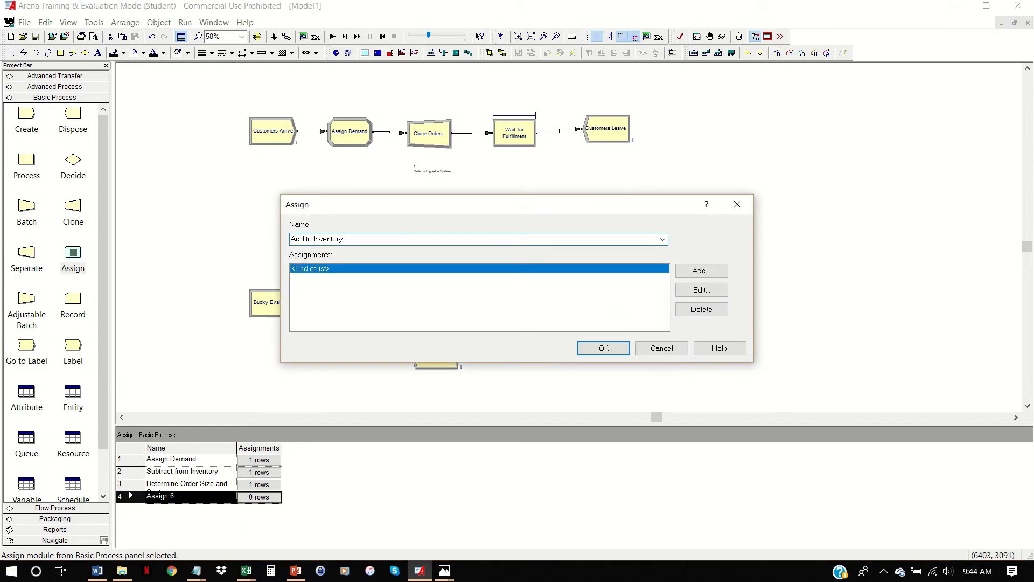
# - Add a Variable assignment for Inventory to the Add to Inventory module
pyautogui.click(687, 271)
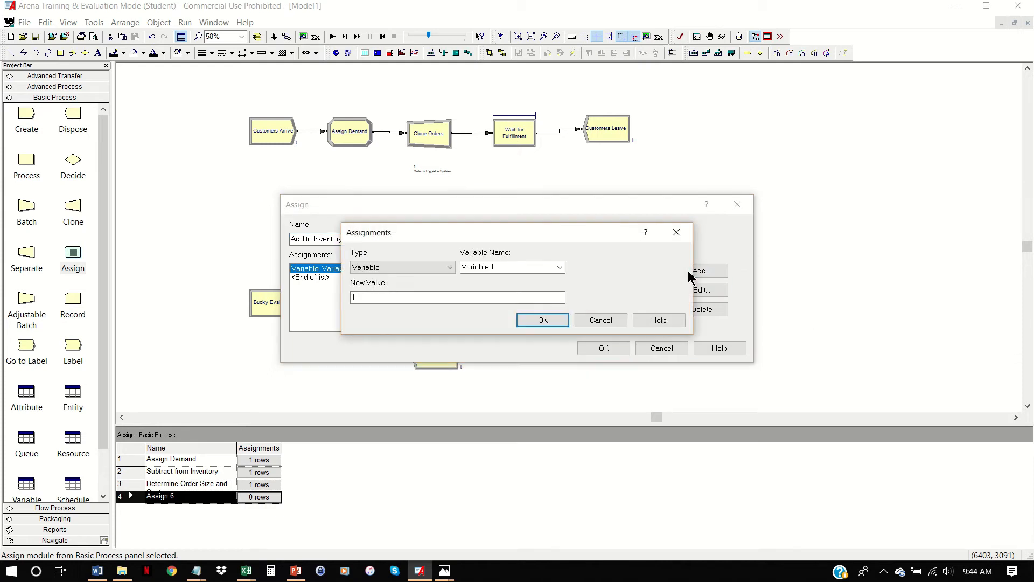
pyautogui.click(560, 267)
pyautogui.click(529, 279)
# - Set the Inventory assignment's new value to Inventory + Order Size and accept the Assign module
pyautogui.click(490, 296)
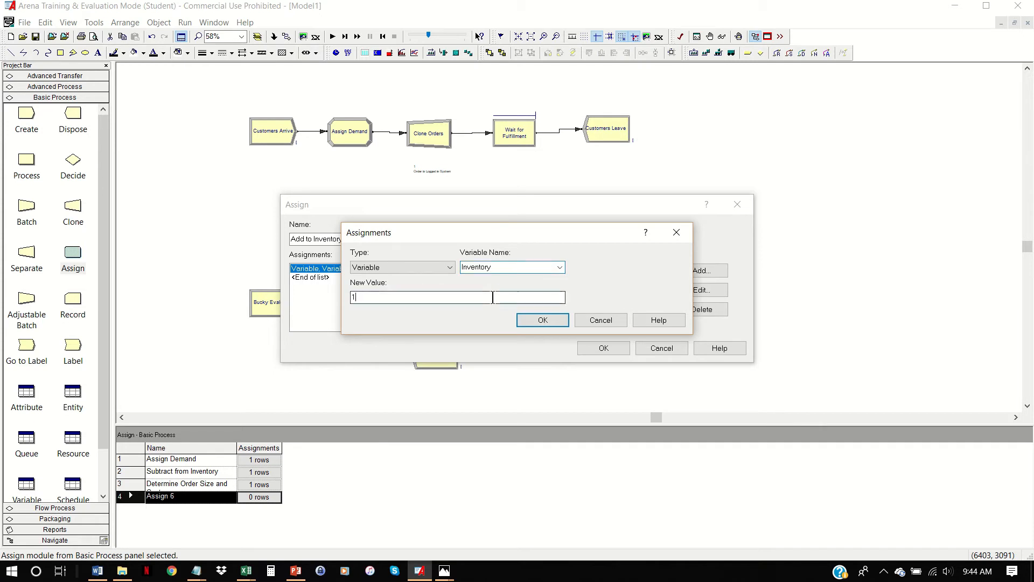
pyautogui.moveTo(479, 300); pyautogui.dragTo(294, 282)
pyautogui.write('In')
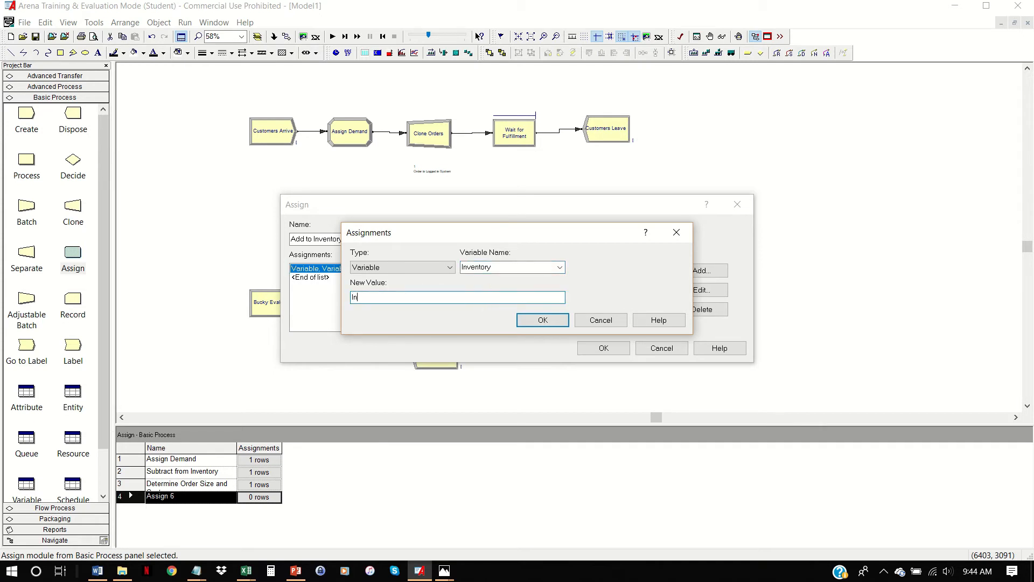
pyautogui.write('ventory + Orders')
pyautogui.press('BackSpace')
pyautogui.press('BackSpace')
pyautogui.write('Size')
pyautogui.click(533, 319)
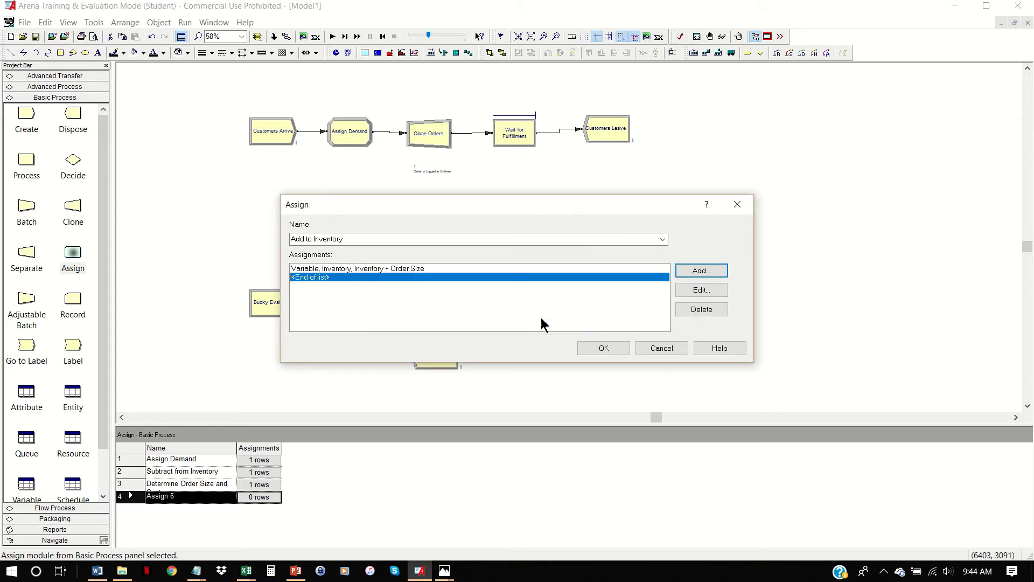
pyautogui.click(604, 348)
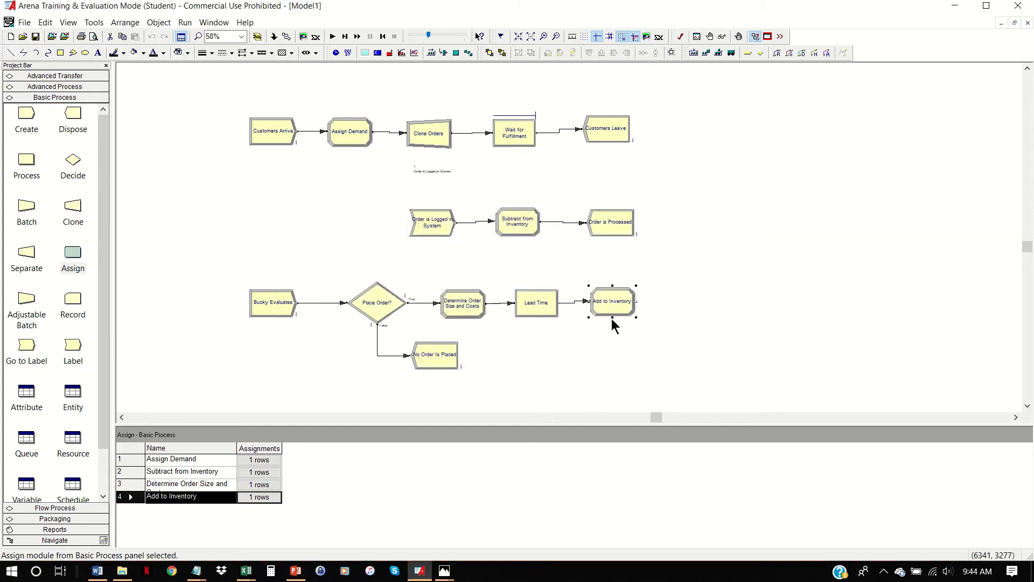
# - Place a Dispose module after Add to Inventory and name it "Order Received"
pyautogui.click(73, 114)
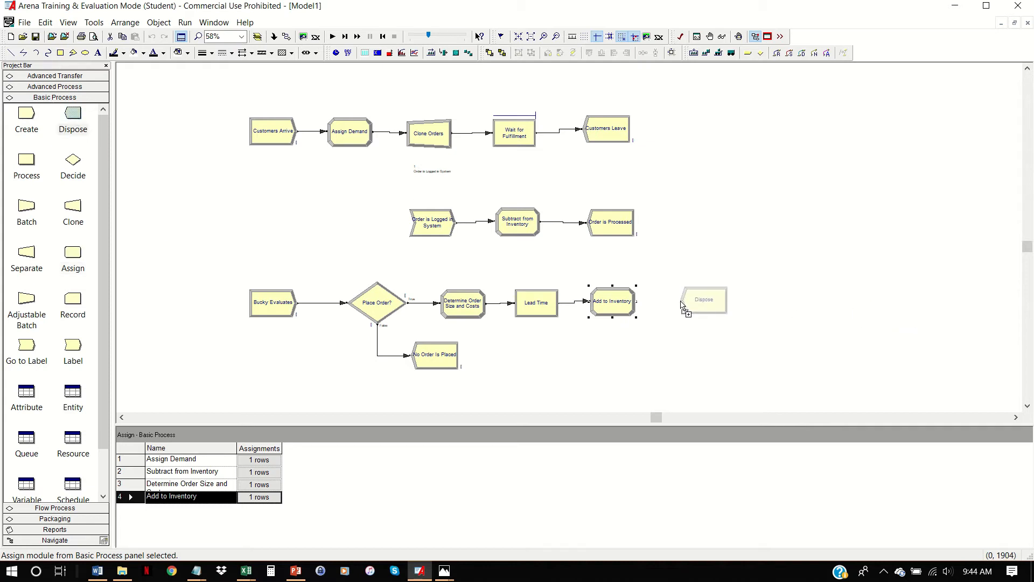
pyautogui.click(703, 301)
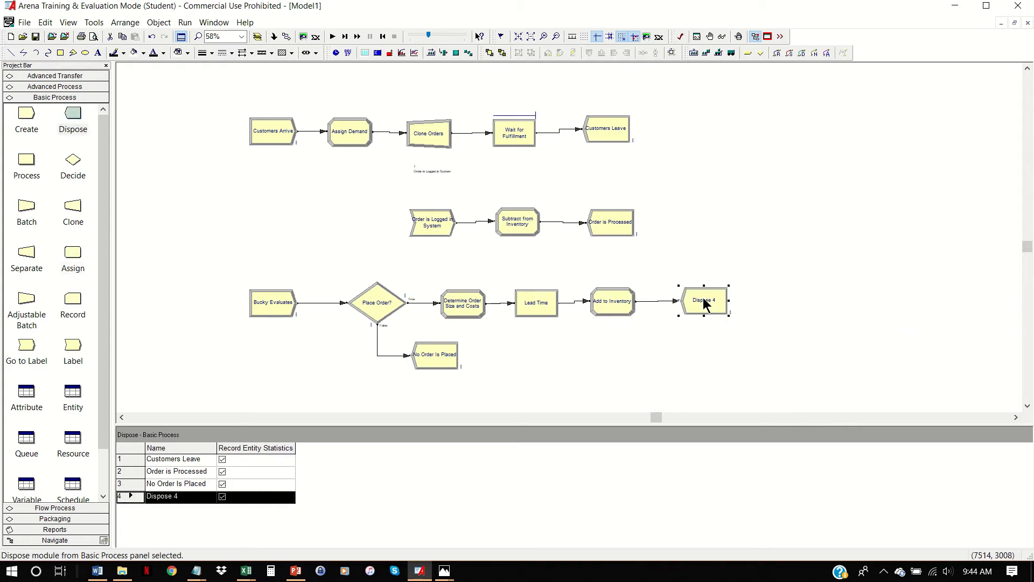
pyautogui.doubleClick(703, 301)
pyautogui.write('Ord')
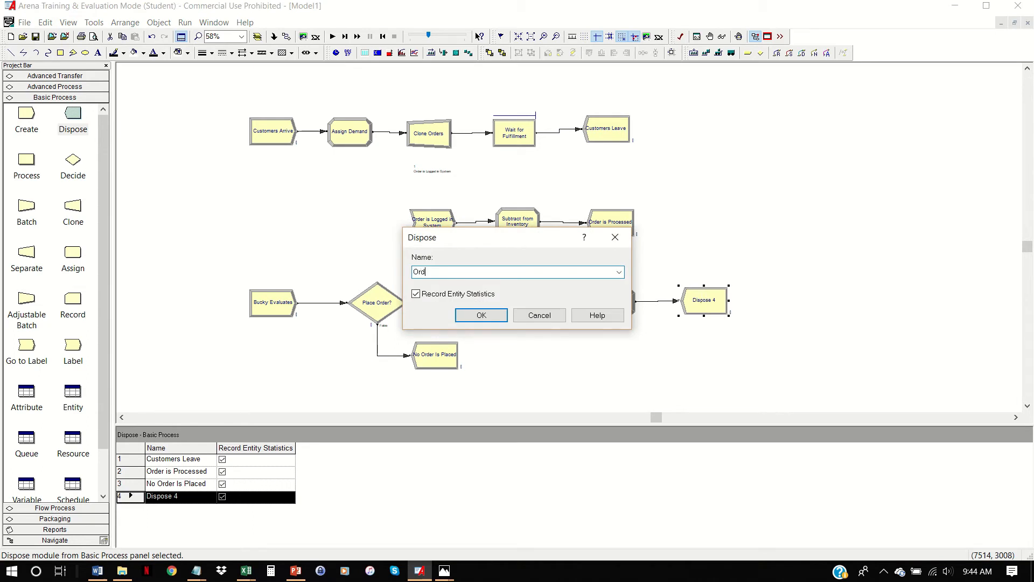
pyautogui.write('er Received')
pyautogui.press('Return')
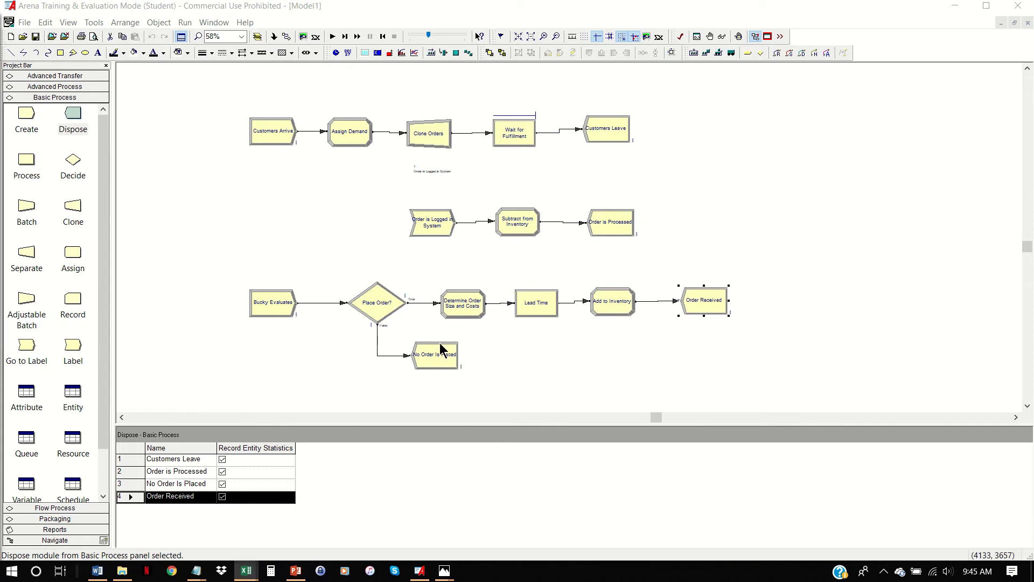
# - Add a Variable assignment to Determine Order Size and Costs with the variable name Tot Order Costs
pyautogui.doubleClick(468, 315)
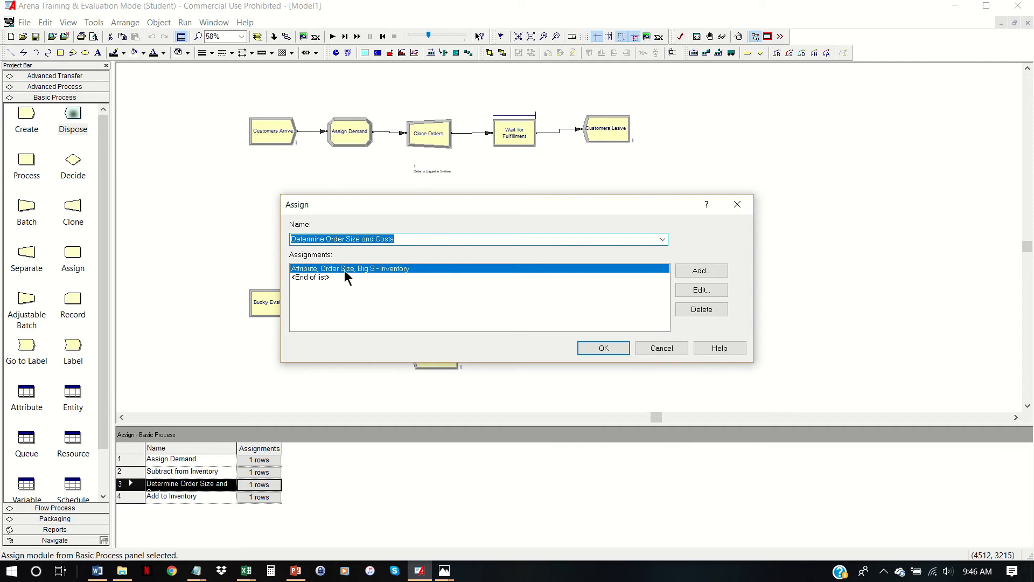
pyautogui.click(707, 271)
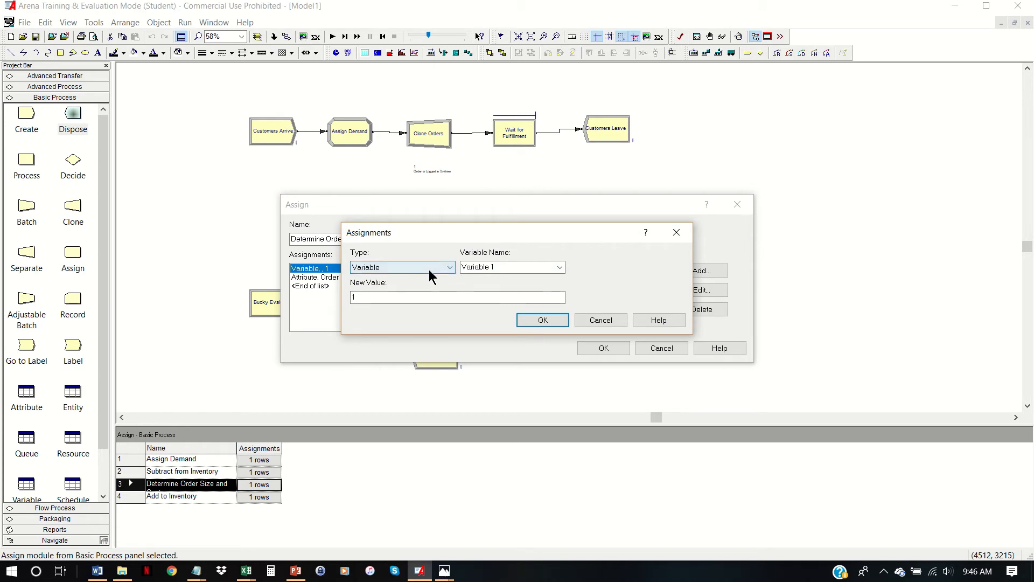
pyautogui.click(500, 268)
pyautogui.write('Tot')
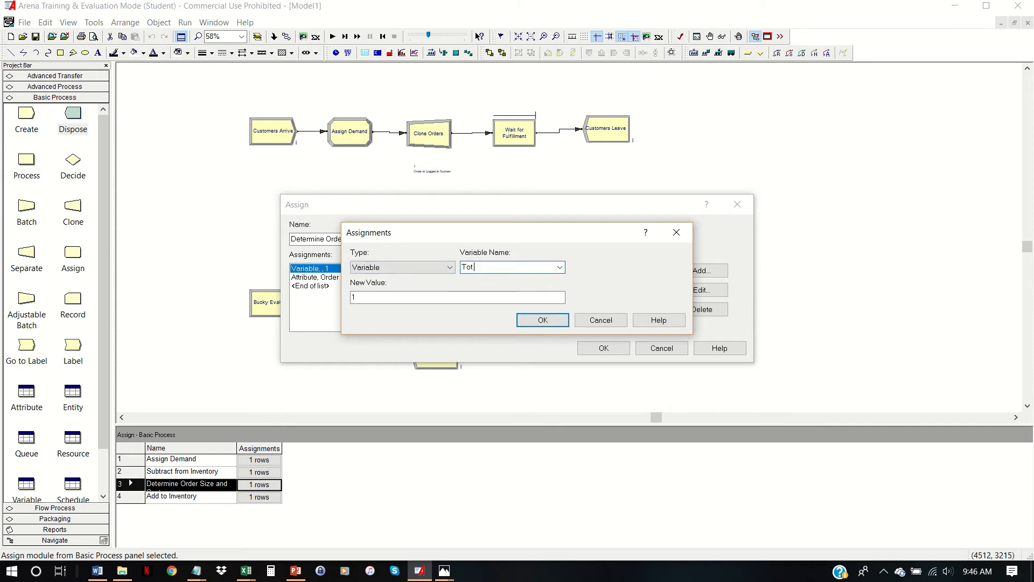
pyautogui.write(' Order Costs')
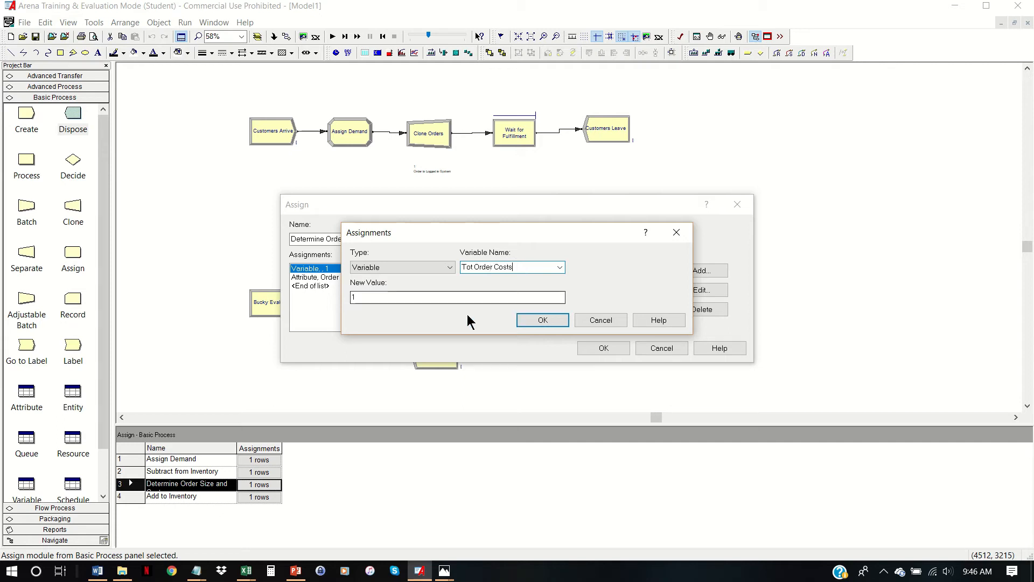
# - Set the Tot Order Costs assignment's new value to Tot Order Costs + 32 + 3*(Order Size) and accept the Assign module
pyautogui.doubleClick(454, 297)
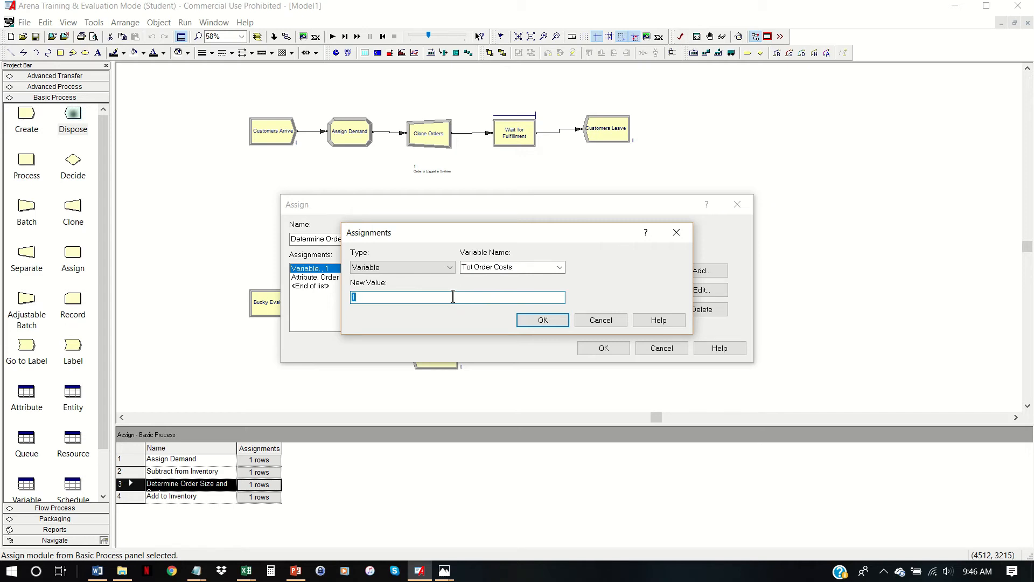
pyautogui.write('Tot Order Costs + 32 + 3*(Order')
pyautogui.write('ze)')
pyautogui.click(531, 319)
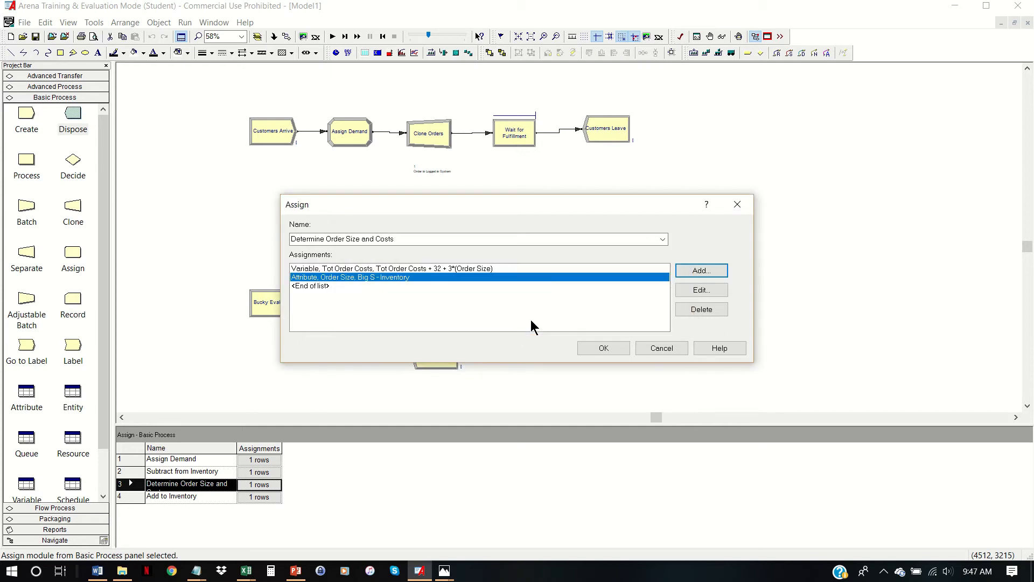
pyautogui.click(604, 349)
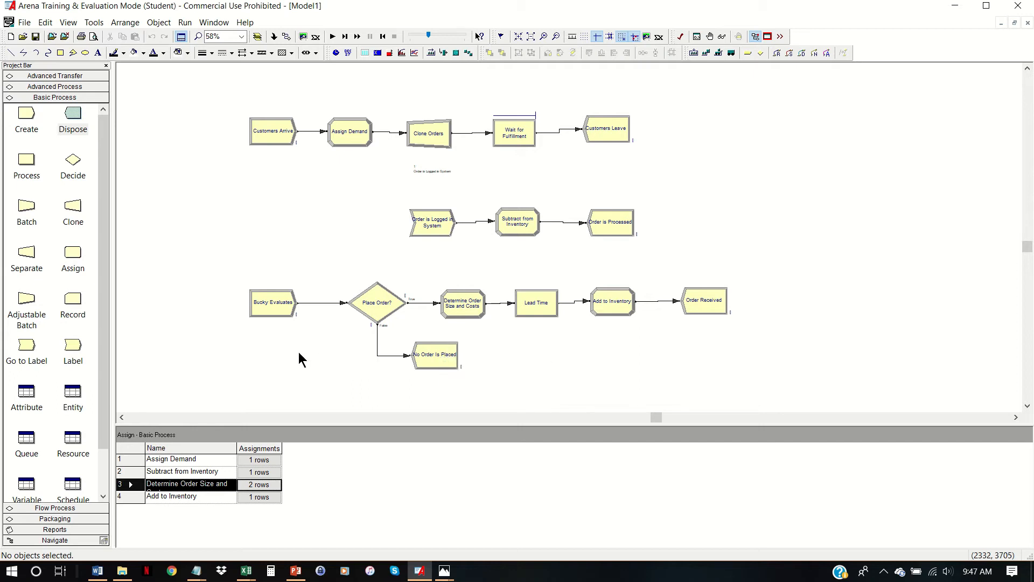
# - Add four rows to the Statistic data module of Advanced Process and enlarge the spreadsheet area
pyautogui.scroll(-2, 99, 355)
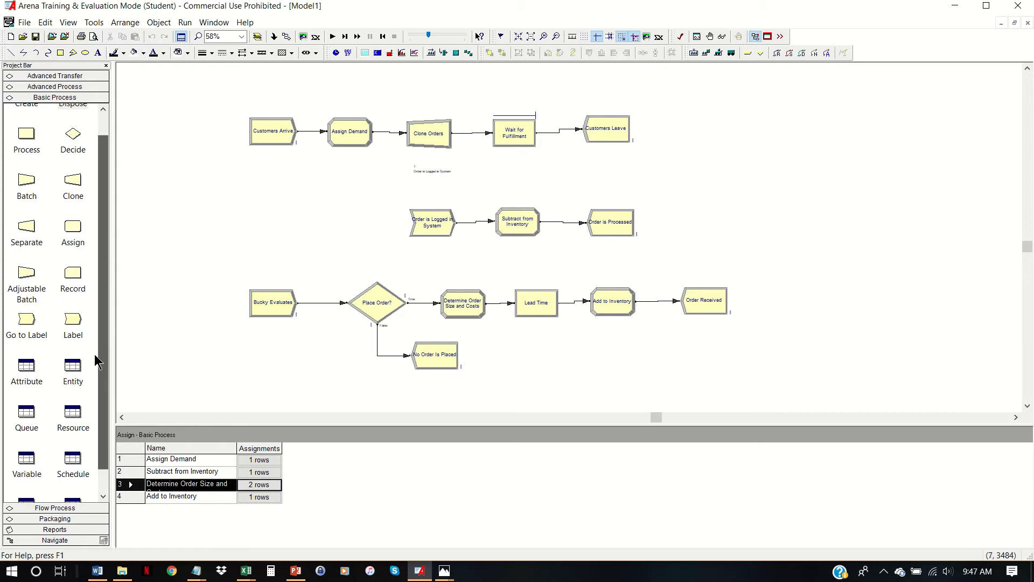
pyautogui.click(57, 86)
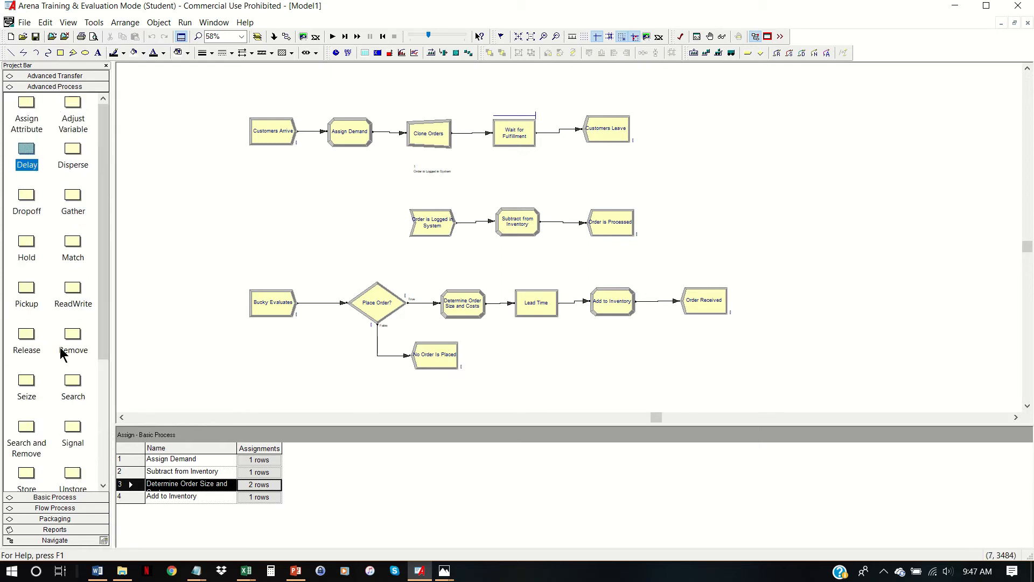
pyautogui.scroll(-7, 62, 350)
pyautogui.click(76, 424)
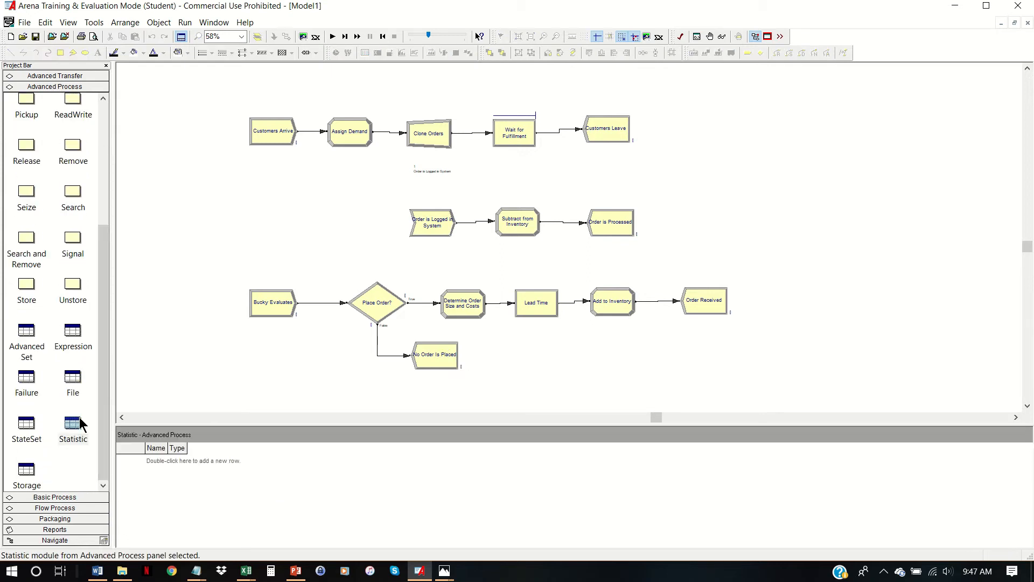
pyautogui.doubleClick(186, 472)
pyautogui.doubleClick(191, 486)
pyautogui.doubleClick(192, 486)
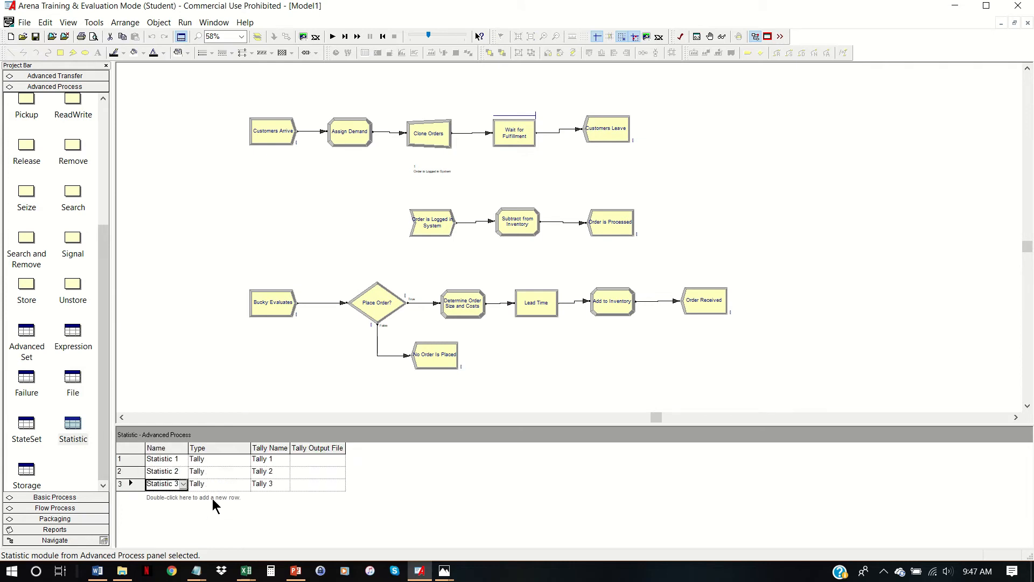
pyautogui.moveTo(232, 424); pyautogui.dragTo(234, 366)
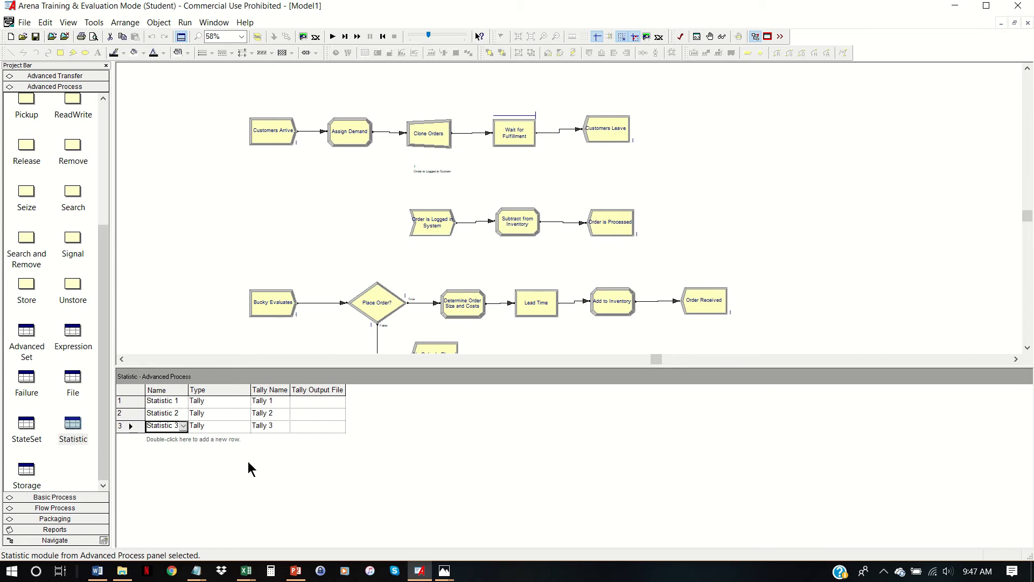
pyautogui.doubleClick(213, 464)
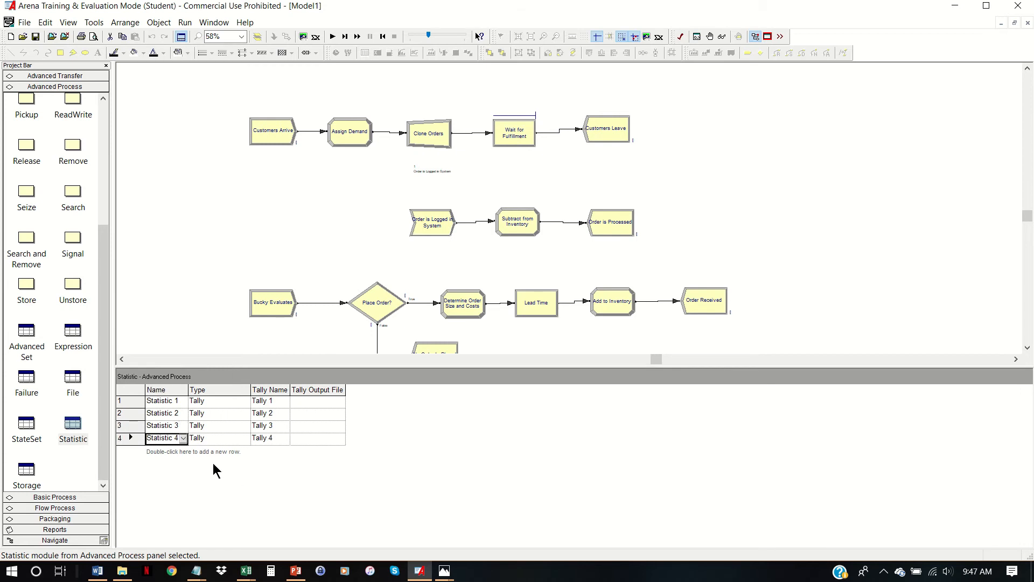
# - Widen the statistics' Name column and name the first statistic "Avg Order Cost"
pyautogui.click(183, 403)
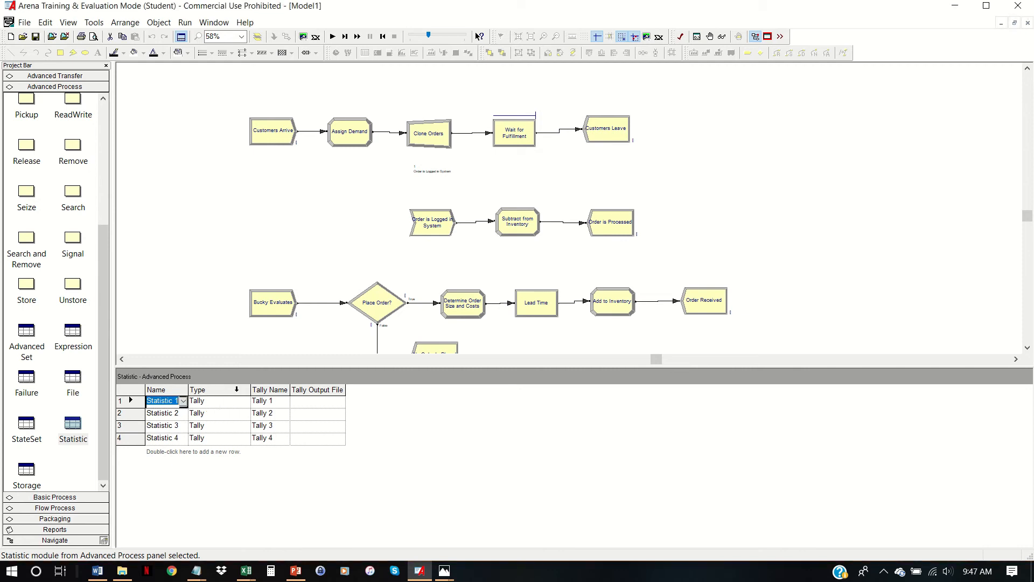
pyautogui.moveTo(188, 389); pyautogui.dragTo(243, 390)
pyautogui.write('Avg Or')
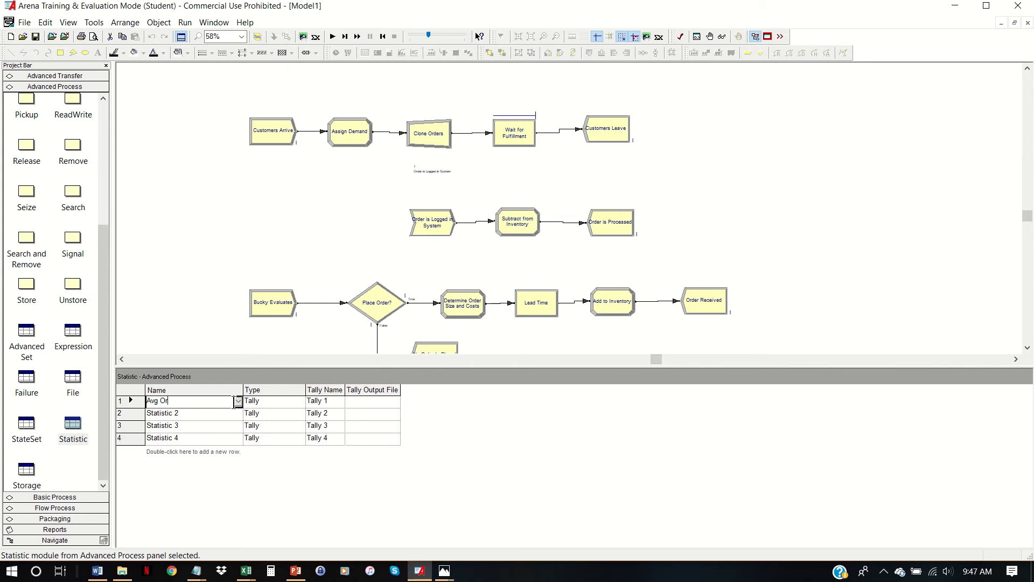
pyautogui.write('der Costs')
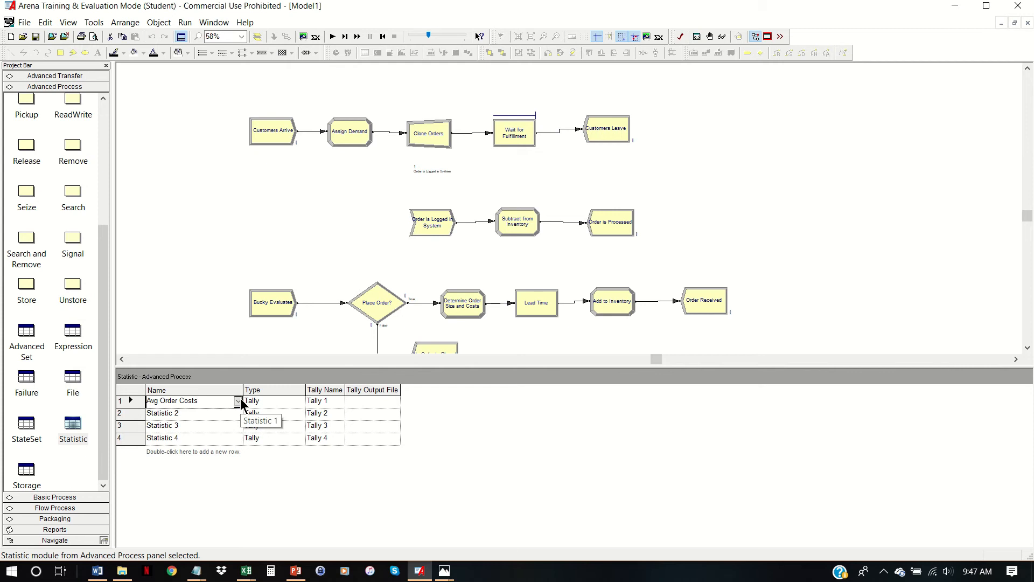
pyautogui.press('BackSpace')
# - Set the type of the Avg Order Cost statistic to Output
pyautogui.click(299, 400)
pyautogui.click(300, 399)
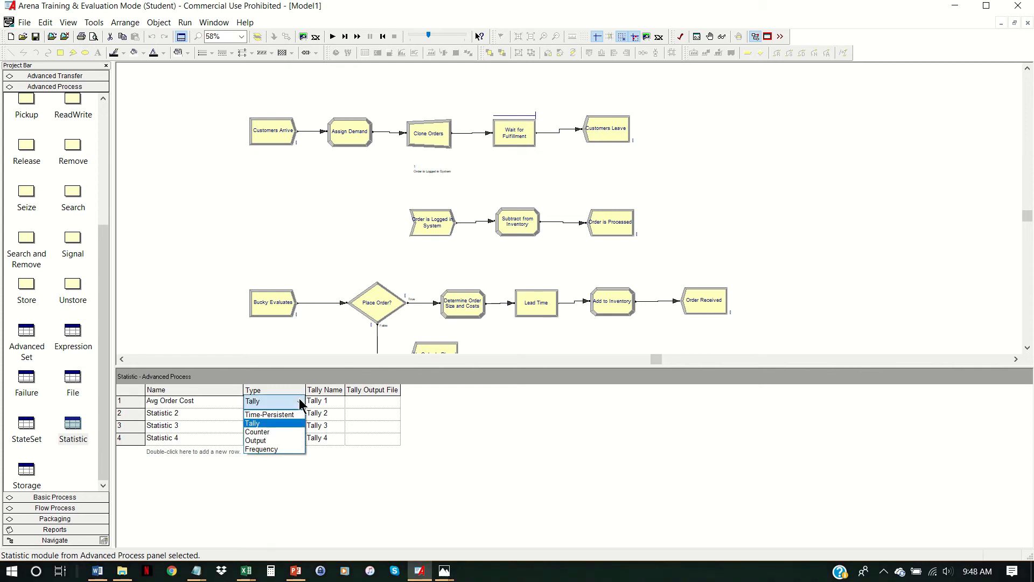
pyautogui.click(286, 437)
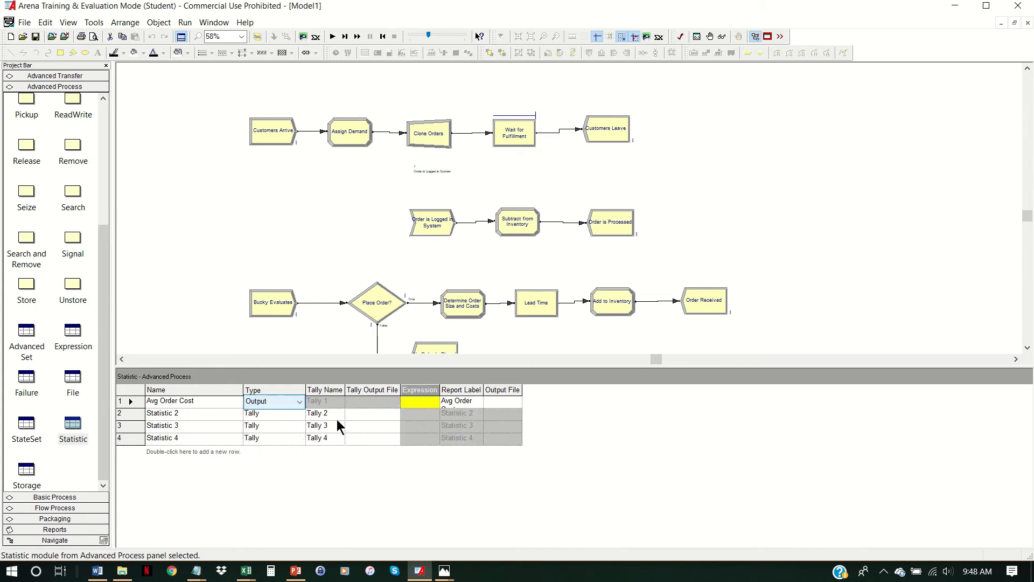
# - Start building the Avg Order Cost statistic's expression with the current value of the Tot Order Costs variable
pyautogui.moveTo(419, 406)
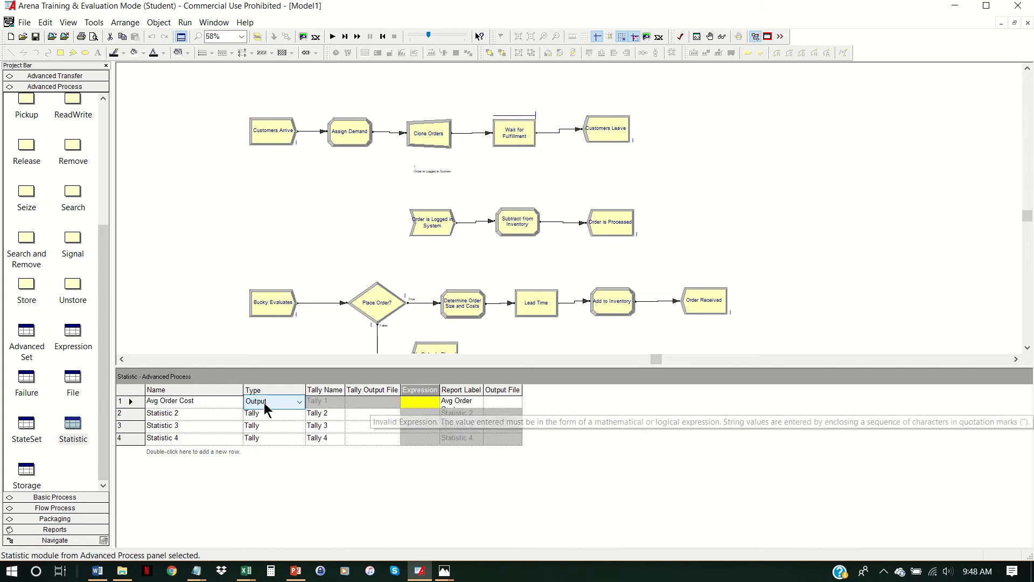
pyautogui.rightClick(428, 404)
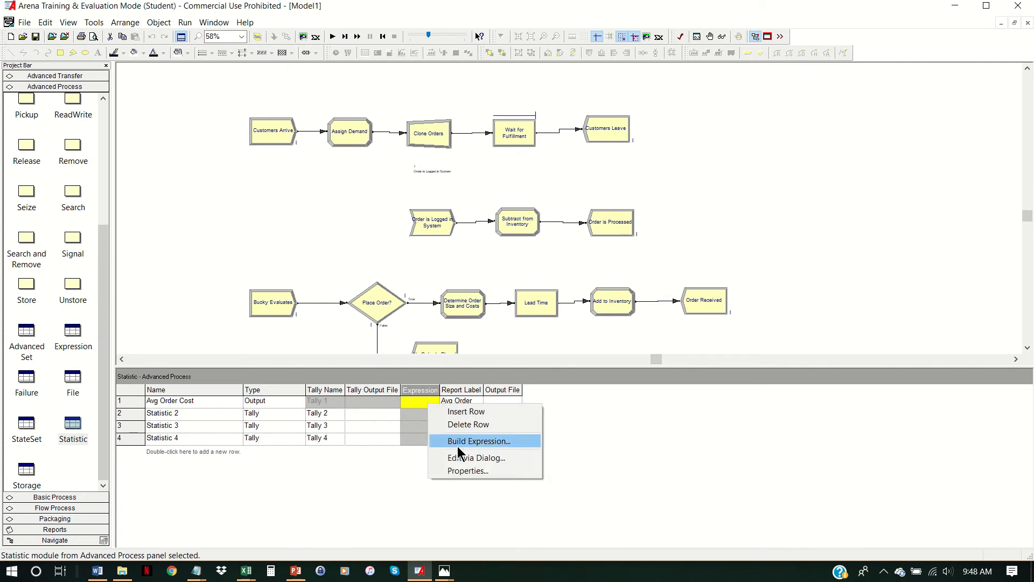
pyautogui.click(461, 442)
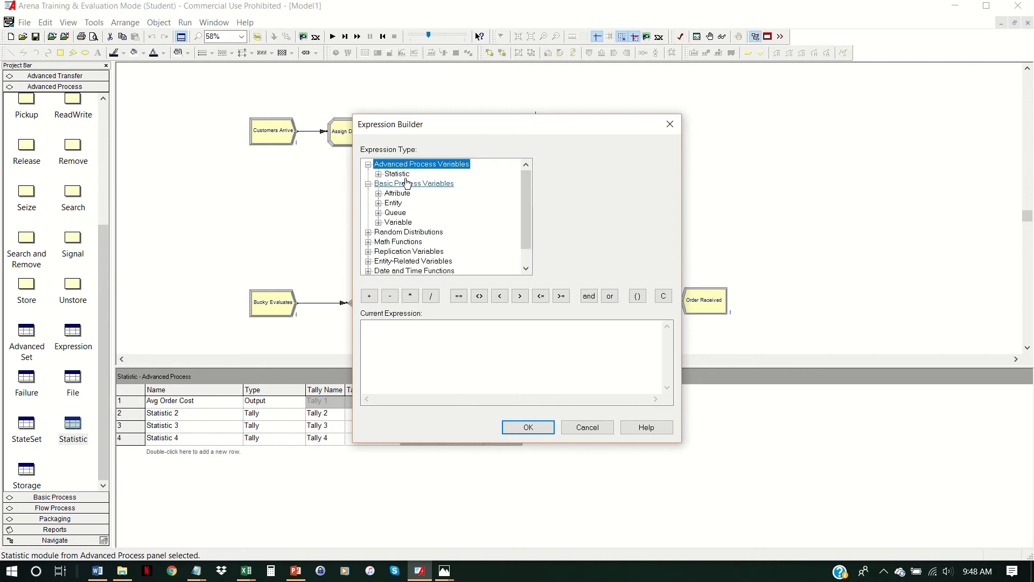
pyautogui.doubleClick(398, 222)
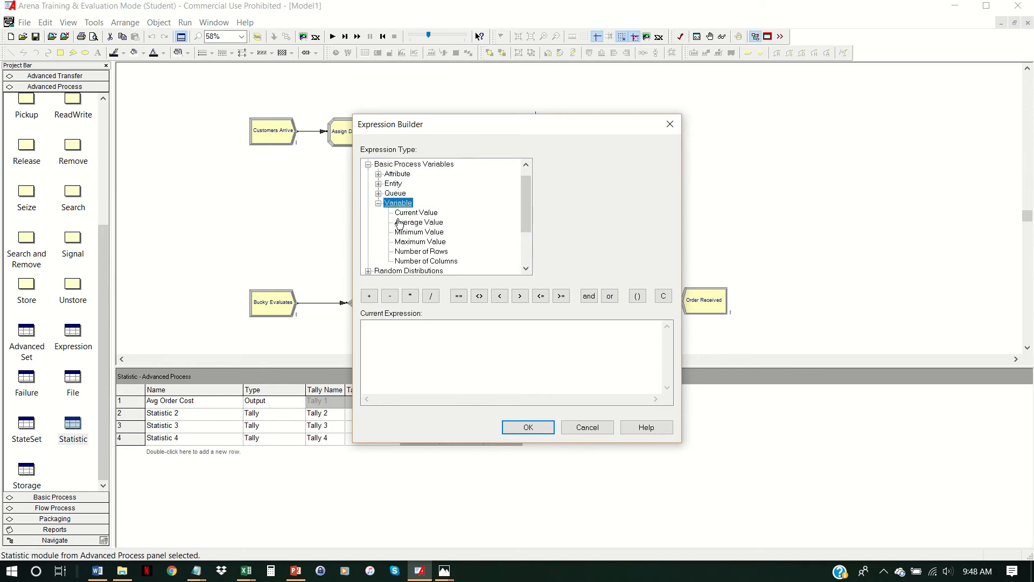
pyautogui.click(431, 217)
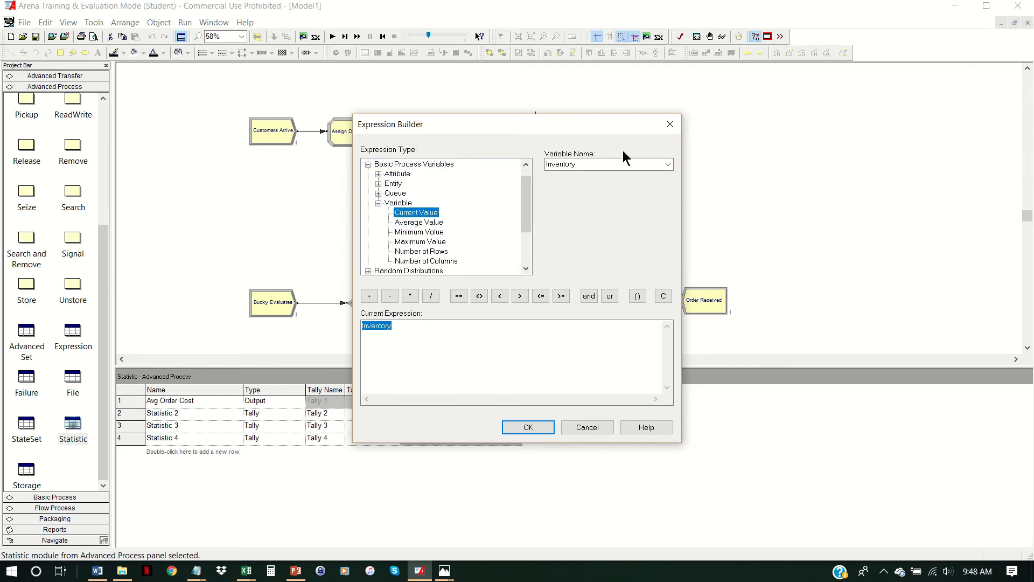
pyautogui.click(670, 163)
pyautogui.click(570, 184)
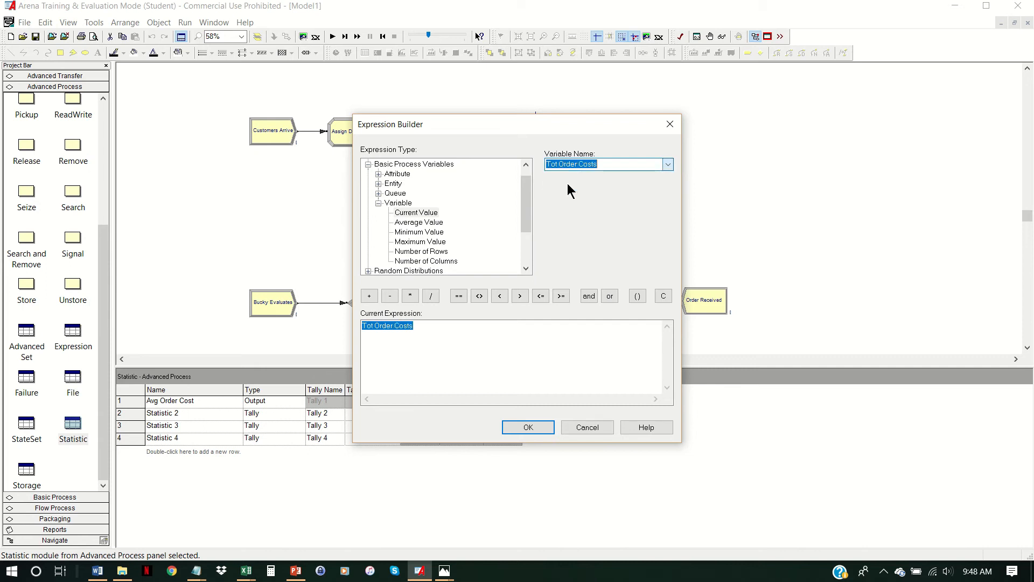
# - Divide Tot Order Costs by (TNOW+0.00001), accept the expression, and widen the Expression column to fit it
pyautogui.click(430, 296)
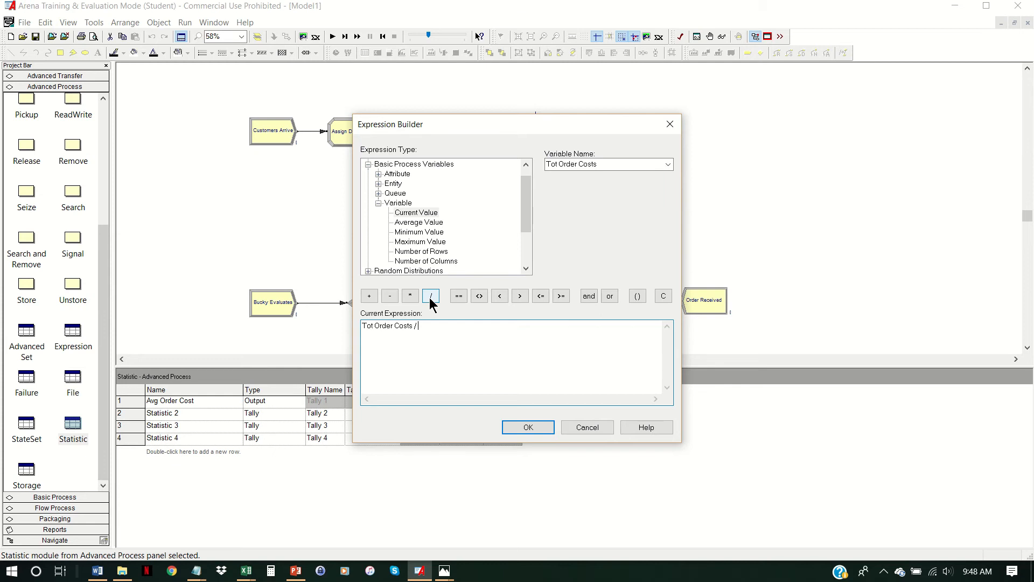
pyautogui.write('(TNOW')
pyautogui.write('+0.00001')
pyautogui.click(521, 428)
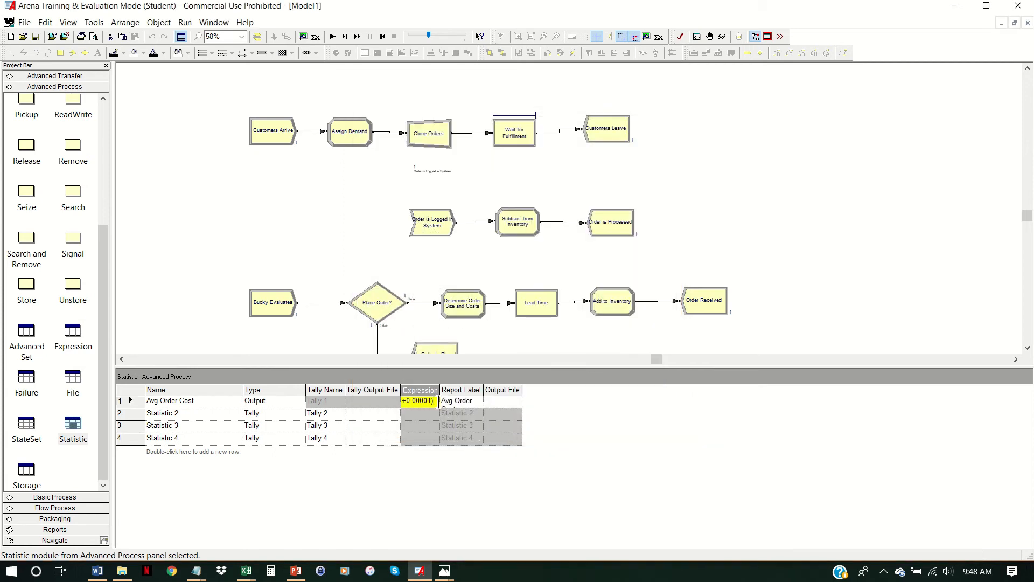
pyautogui.moveTo(479, 393); pyautogui.dragTo(572, 392)
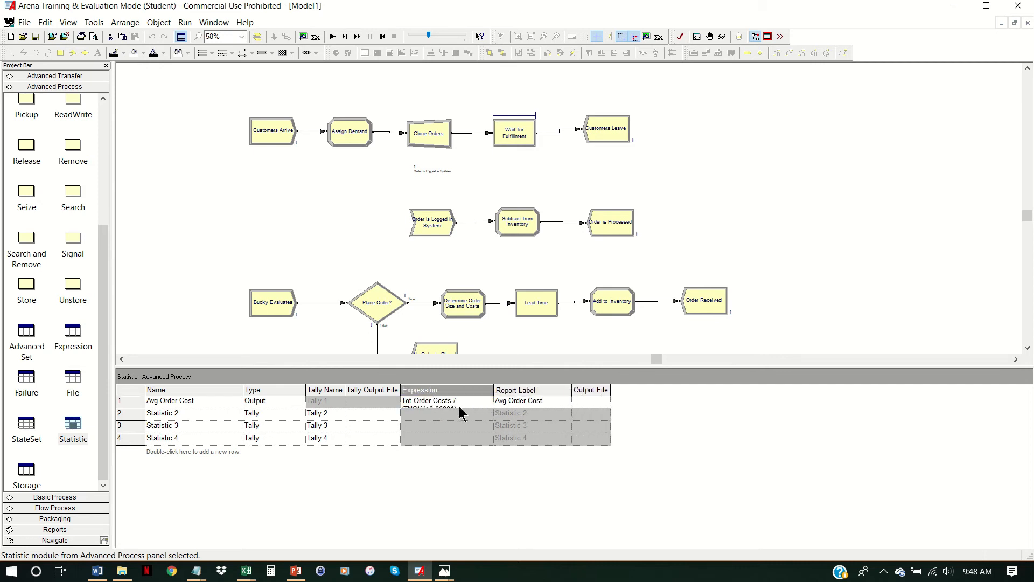
pyautogui.moveTo(493, 391); pyautogui.dragTo(552, 394)
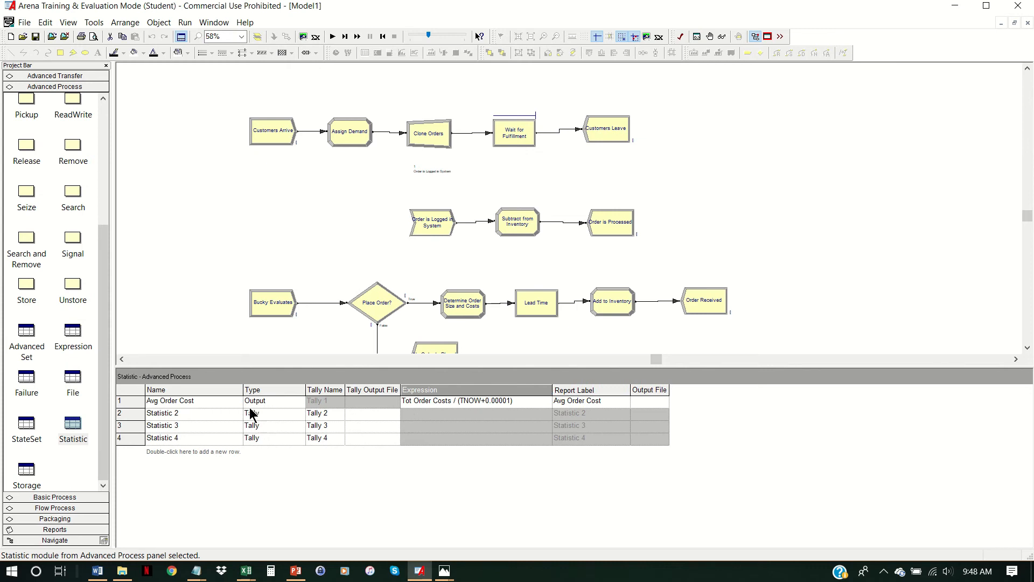
# - Name the second statistic HC and set its type to Time-Persistent
pyautogui.click(231, 416)
pyautogui.write('H')
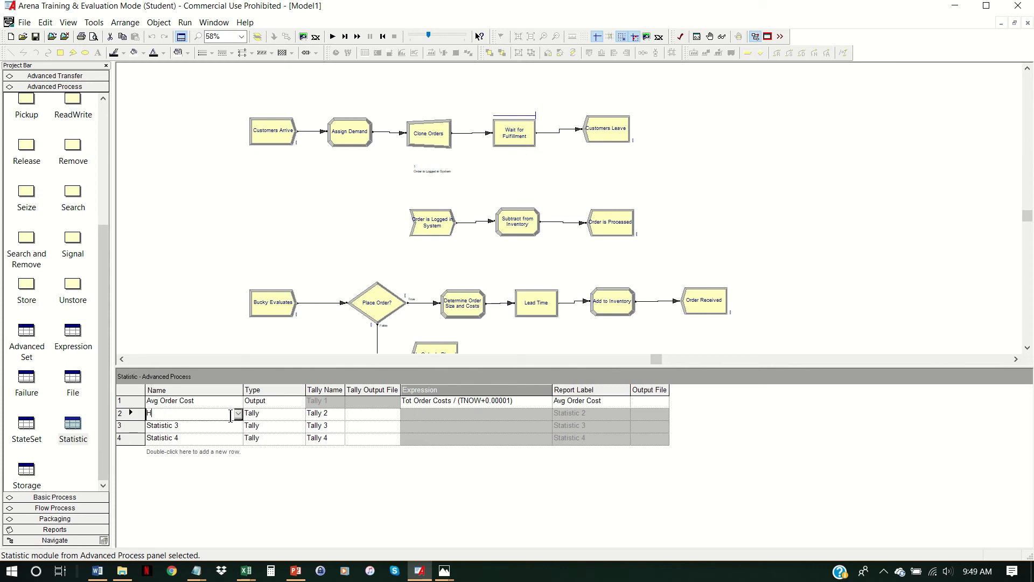
pyautogui.write('C')
pyautogui.click(300, 415)
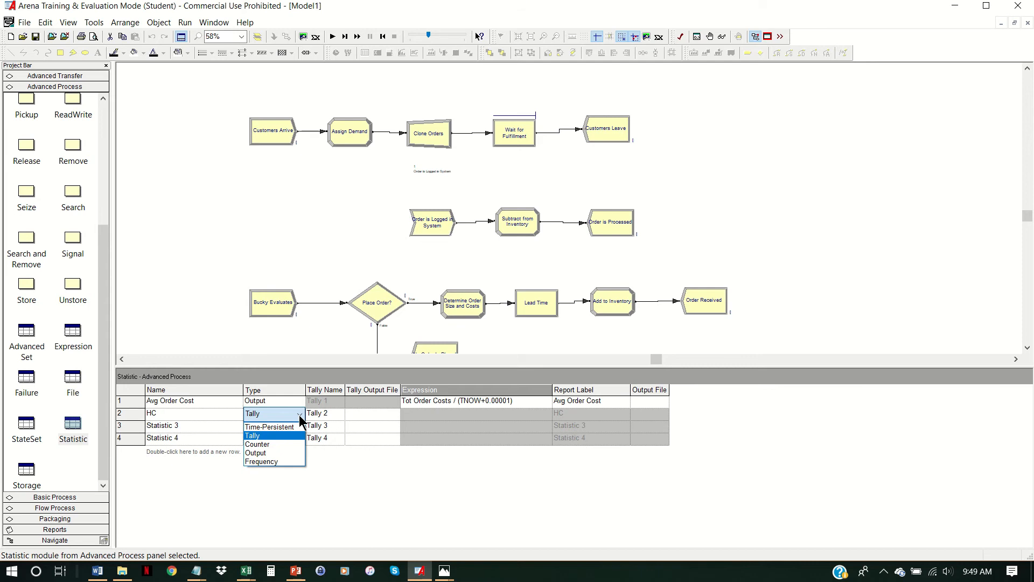
pyautogui.click(296, 426)
# - Start building the HC statistic's expression with the Maximum Value math function
pyautogui.click(419, 415)
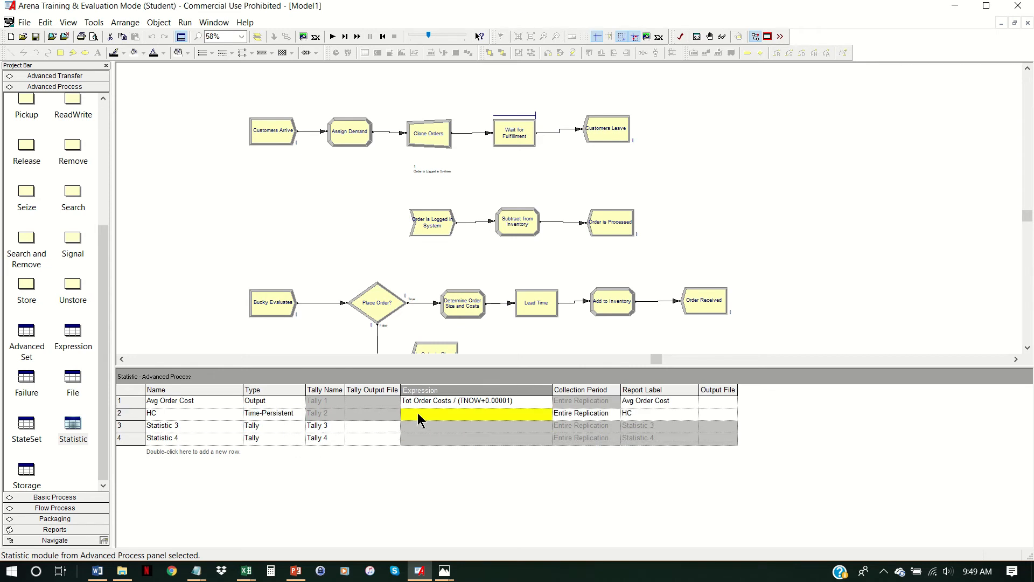
pyautogui.rightClick(442, 420)
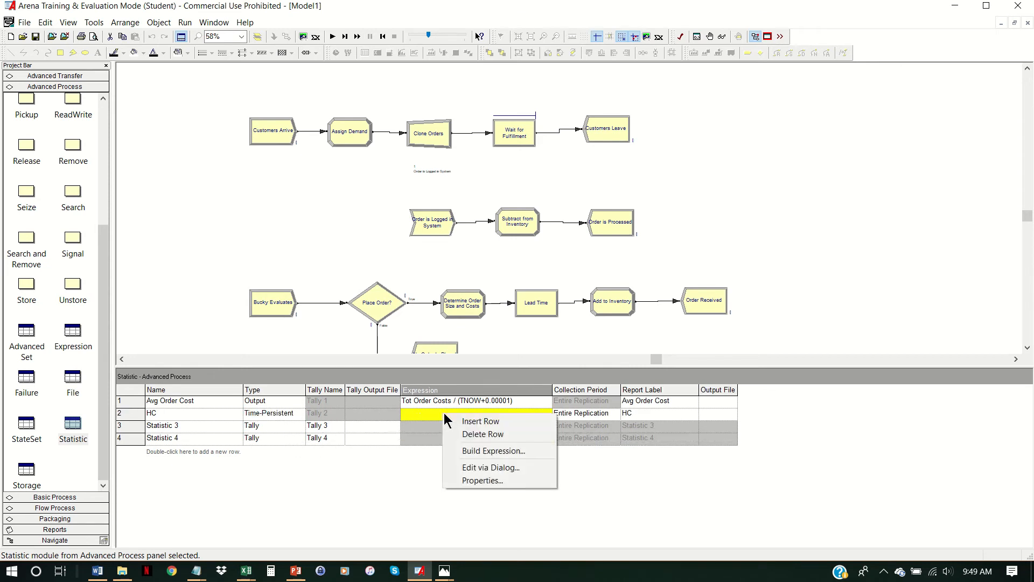
pyautogui.click(498, 452)
pyautogui.click(438, 358)
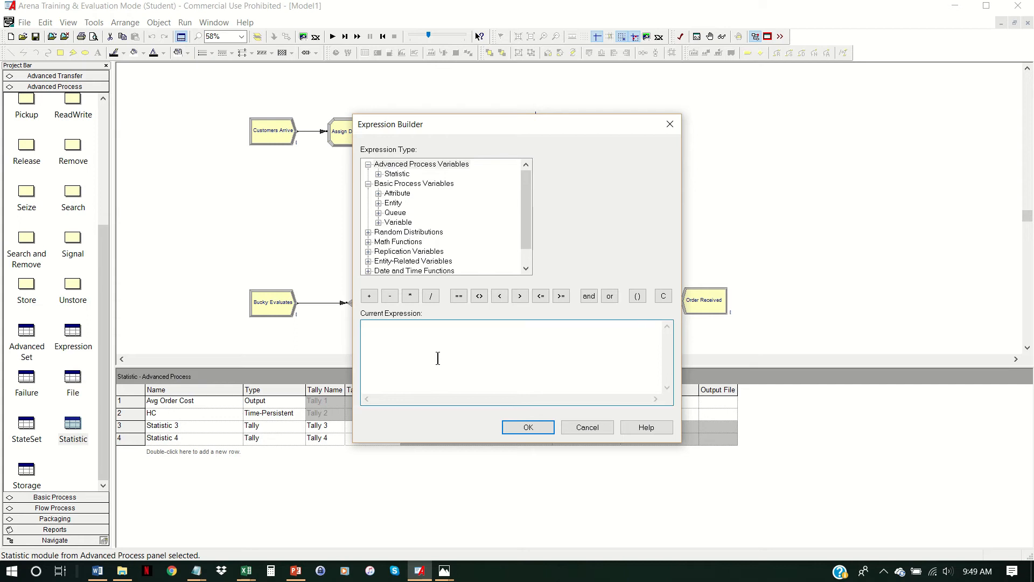
pyautogui.doubleClick(404, 241)
pyautogui.click(423, 242)
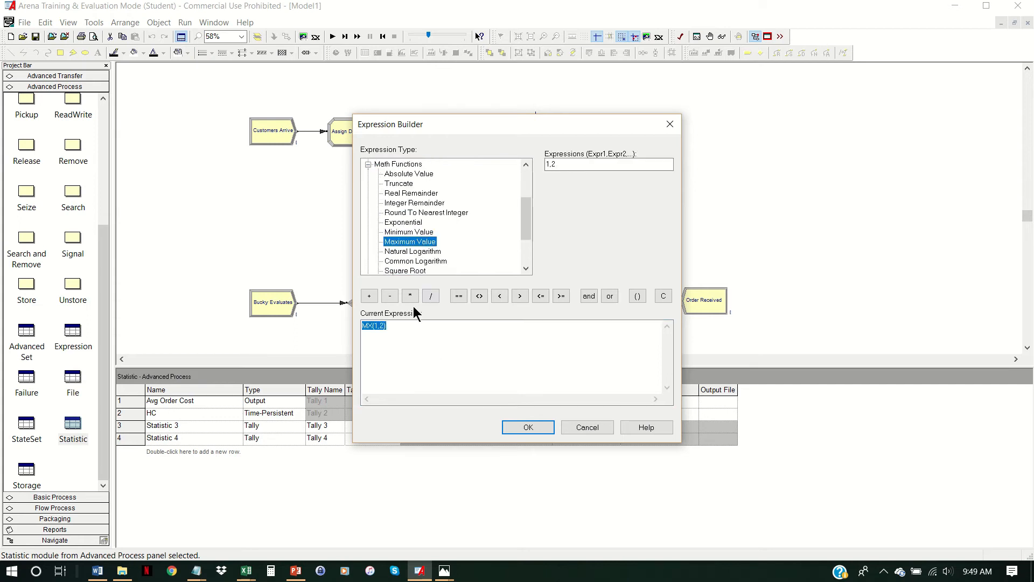
# - Edit the HC statistic's expression to MX(Inventory,0)*1 and accept it
pyautogui.click(376, 326)
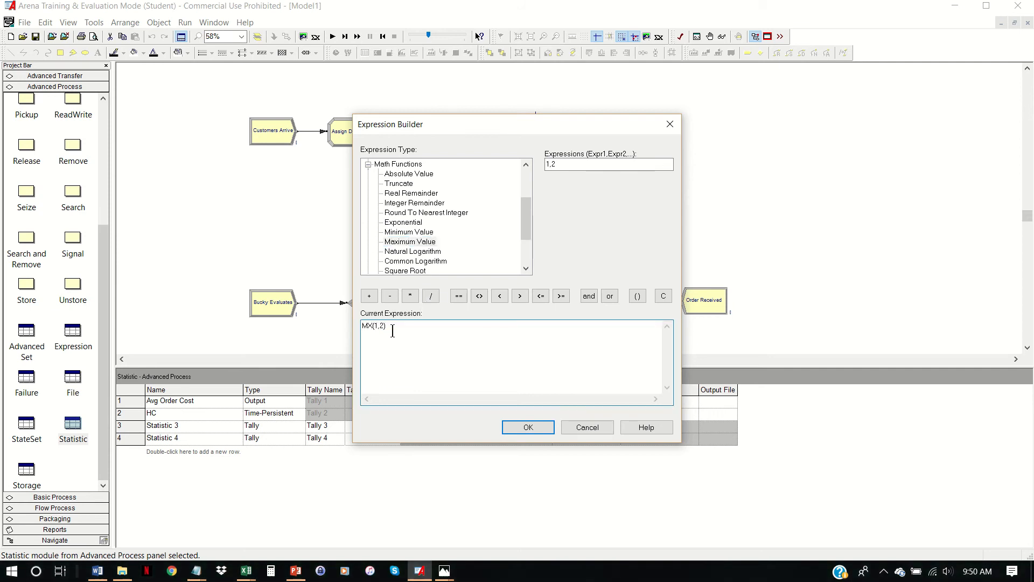
pyautogui.press('BackSpace')
pyautogui.write('Inventory')
pyautogui.press('BackSpace')
pyautogui.write('0)*')
pyautogui.click(526, 427)
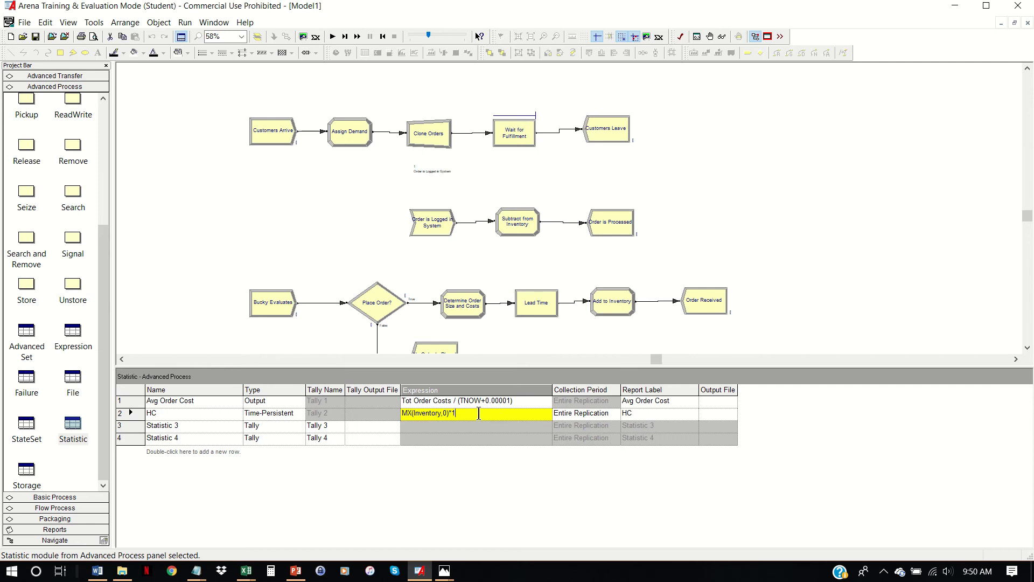
# - Define the third statistic as a Time-Persistent statistic named SC with the expression MX(-Inventory,0)*5
pyautogui.click(220, 427)
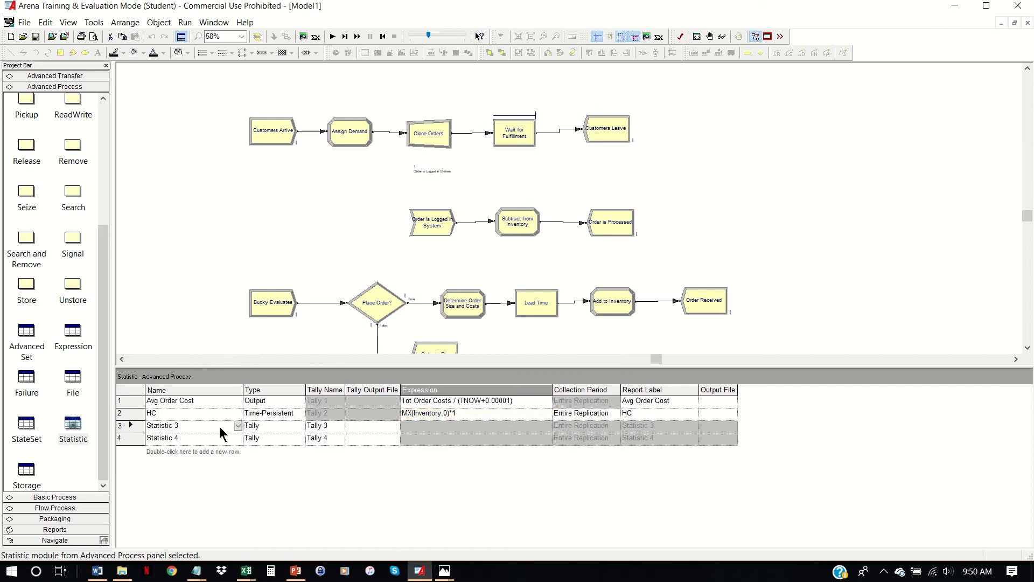
pyautogui.write('SC')
pyautogui.click(280, 424)
pyautogui.click(299, 425)
pyautogui.click(293, 440)
pyautogui.click(421, 425)
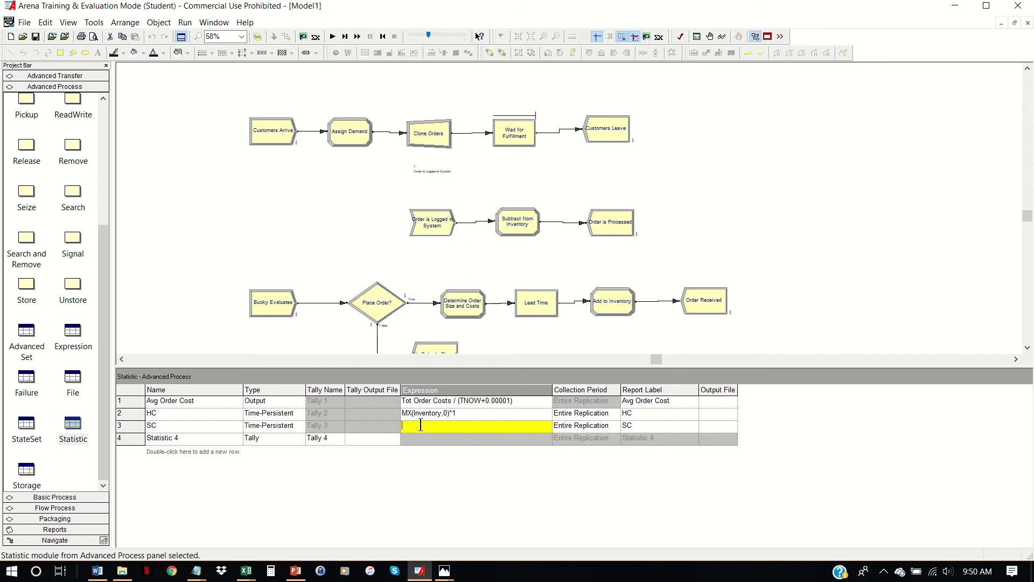
pyautogui.write('MX(-Inventory,0)*5')
# - Name the fourth statistic "Avg Op Cost" and set its type to Output
pyautogui.click(220, 441)
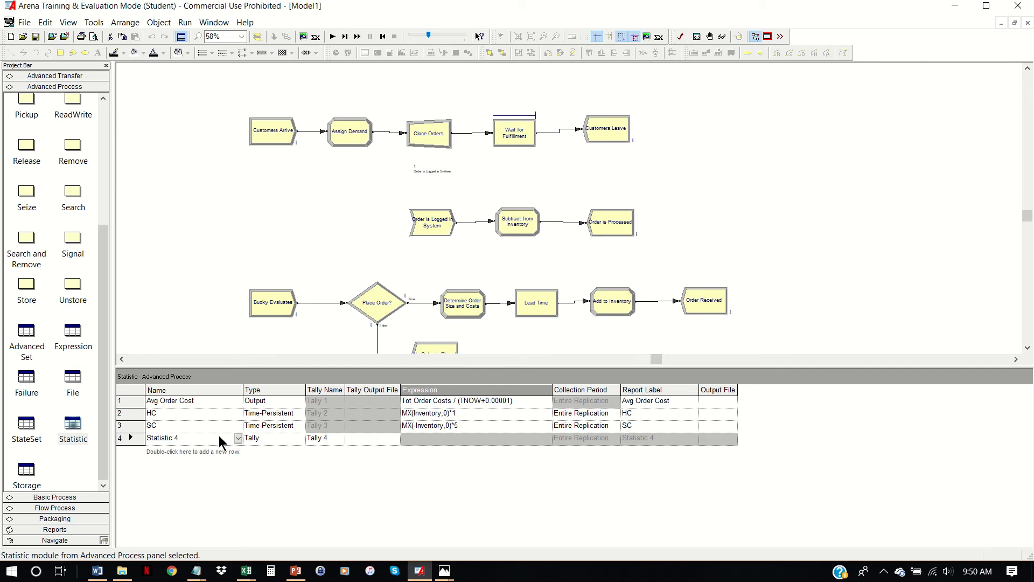
pyautogui.click(221, 441)
pyautogui.write('Avg Op Cost')
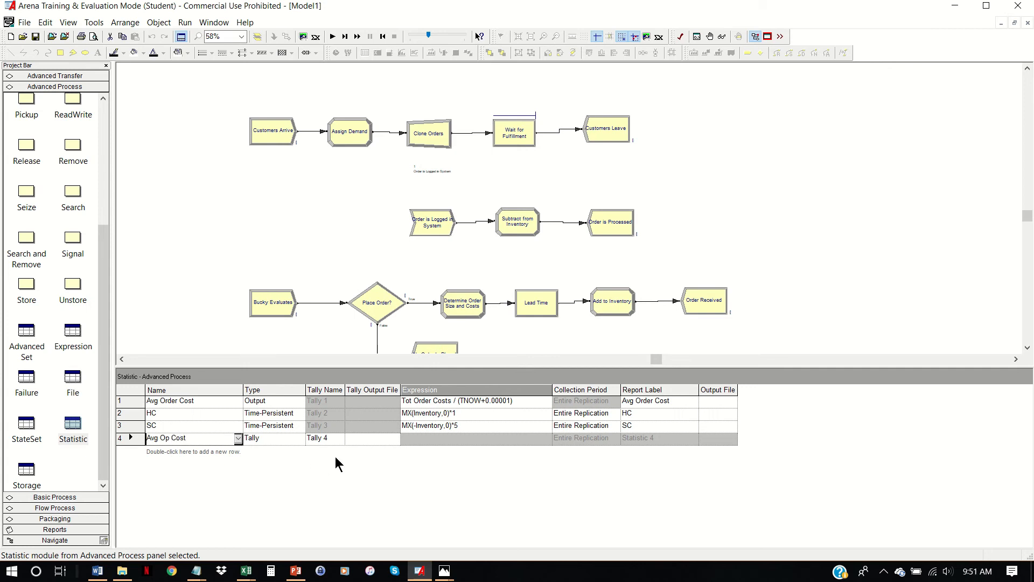
pyautogui.click(303, 439)
pyautogui.click(299, 439)
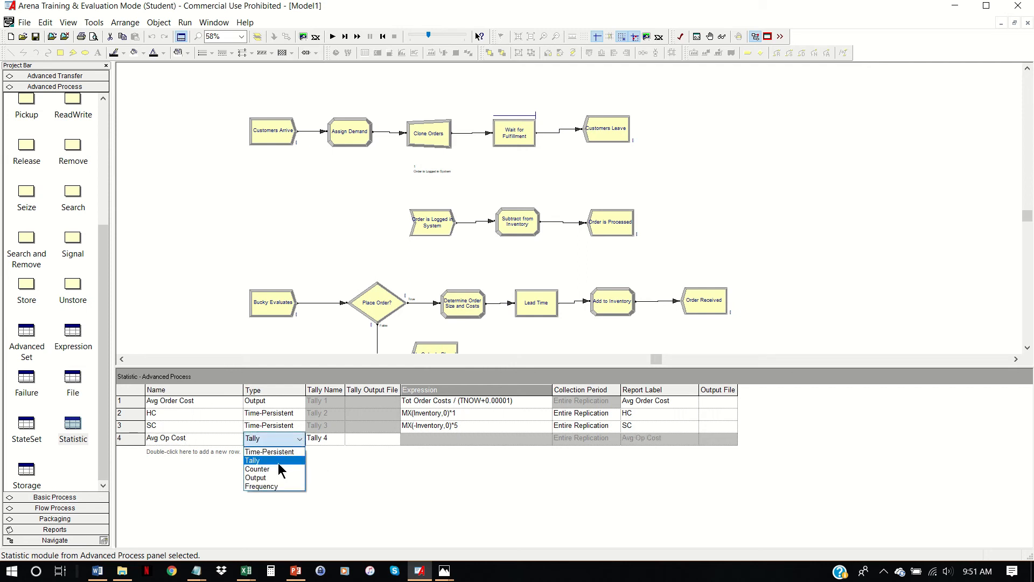
pyautogui.click(269, 479)
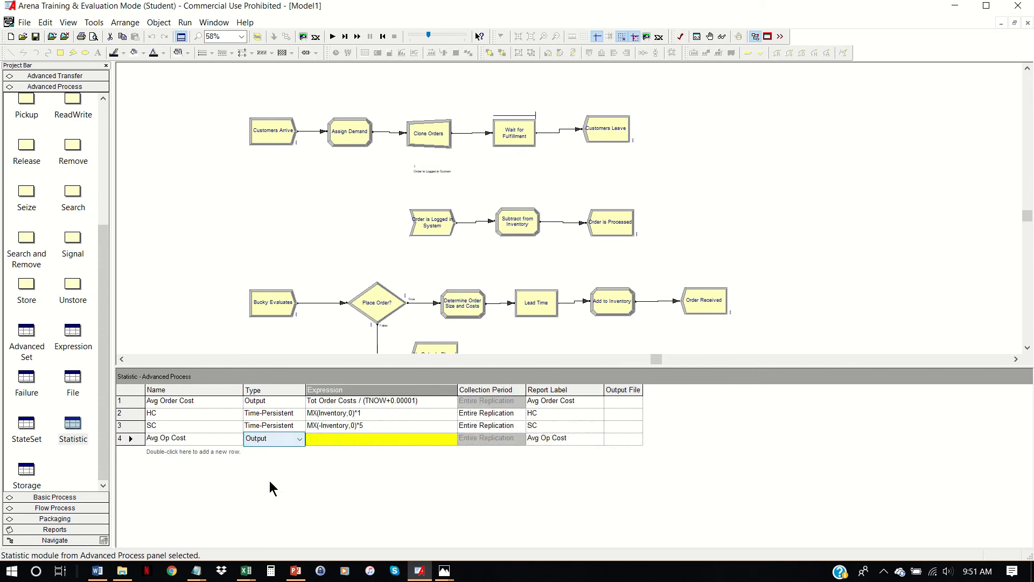
# - Start building the Avg Op Cost statistic's expression with the last recorded value of the Avg Order Cost output, OVALUE(Avg Order Cost)
pyautogui.rightClick(419, 440)
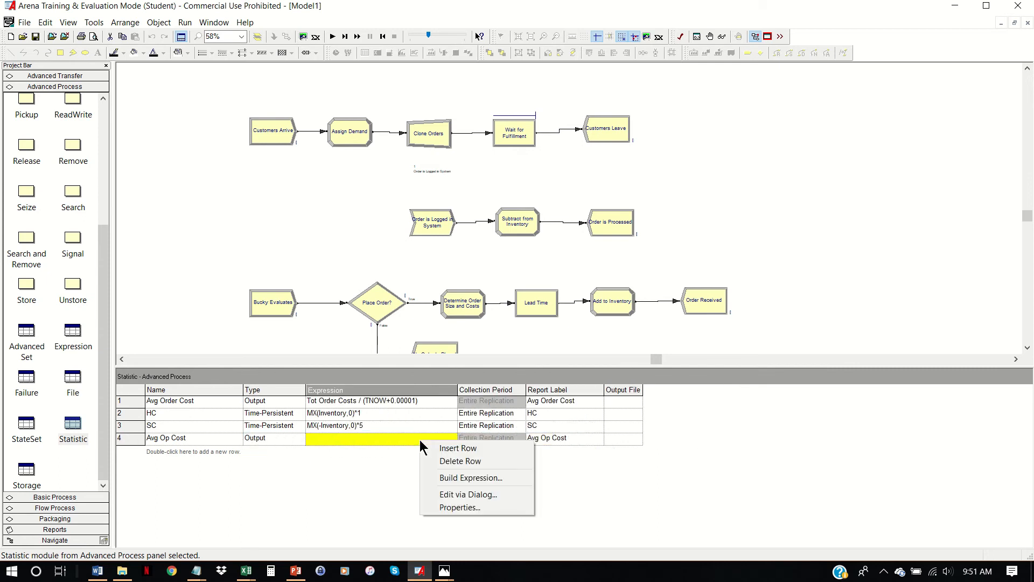
pyautogui.click(457, 477)
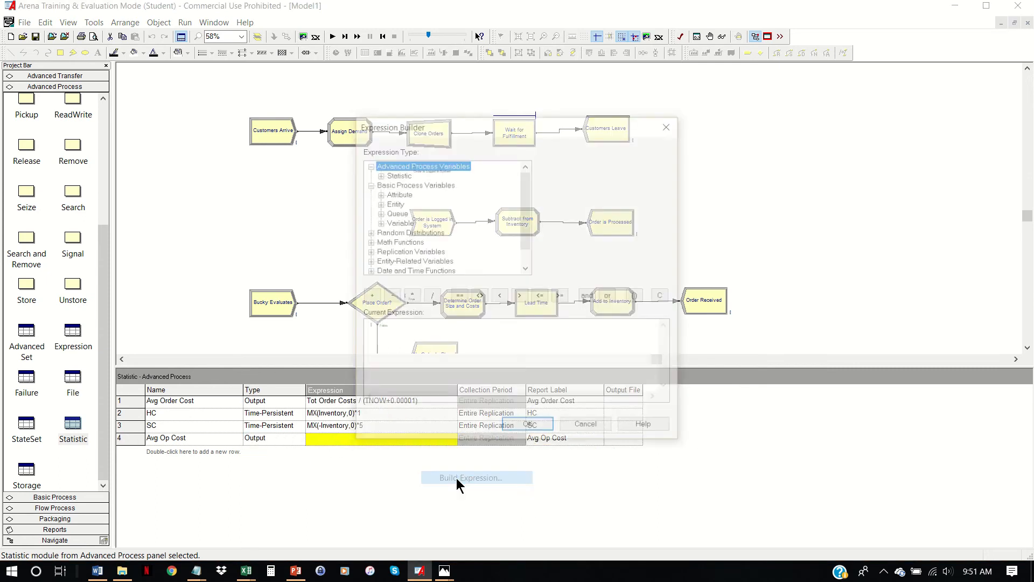
pyautogui.click(399, 222)
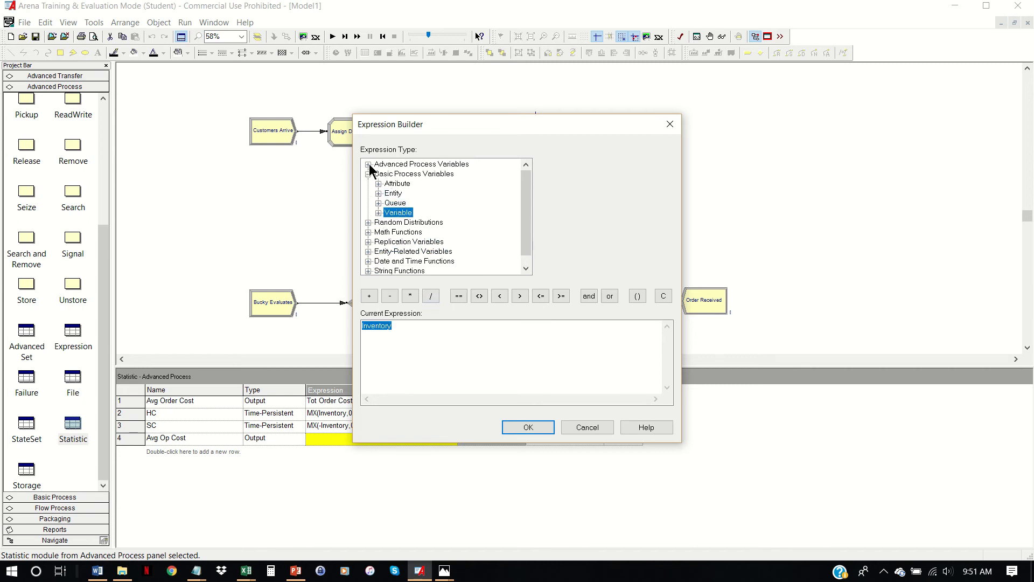
pyautogui.click(369, 164)
pyautogui.click(395, 173)
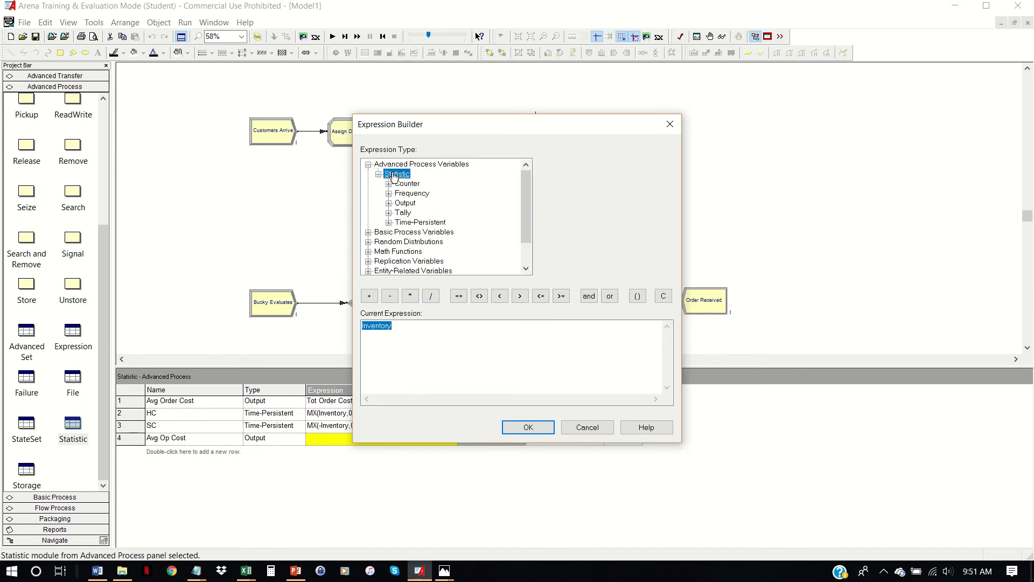
pyautogui.click(405, 203)
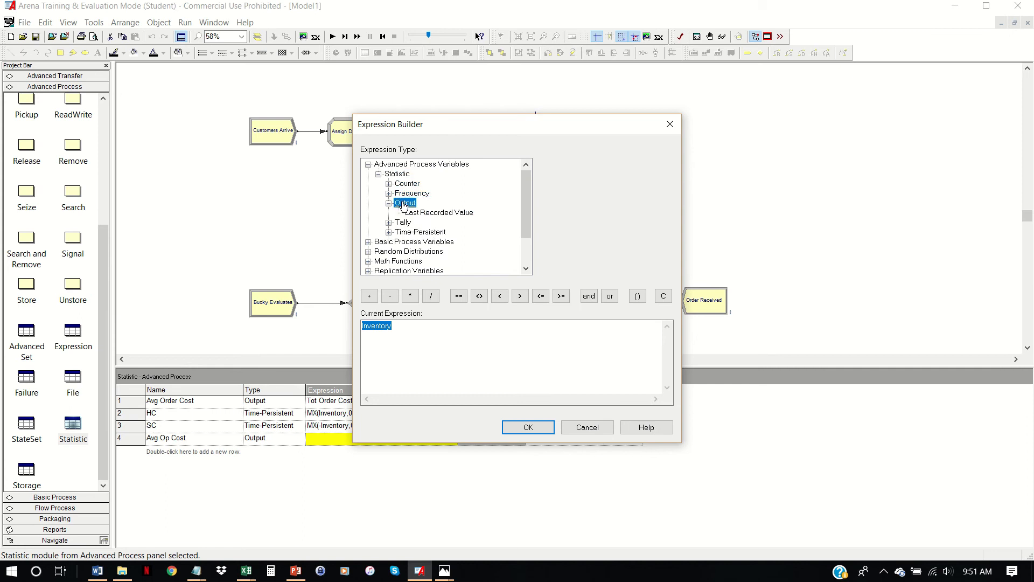
pyautogui.click(455, 214)
pyautogui.click(668, 164)
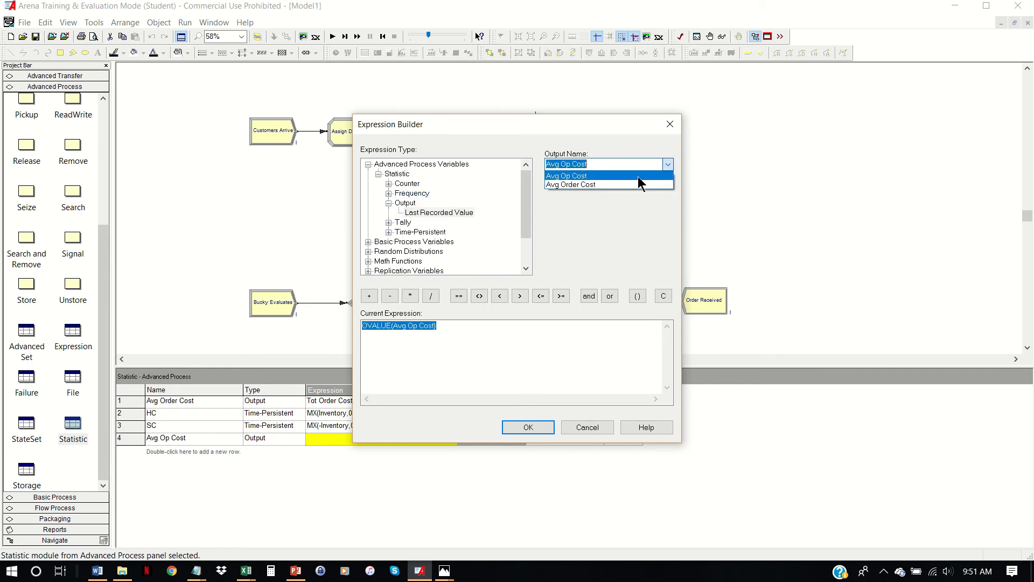
pyautogui.click(579, 185)
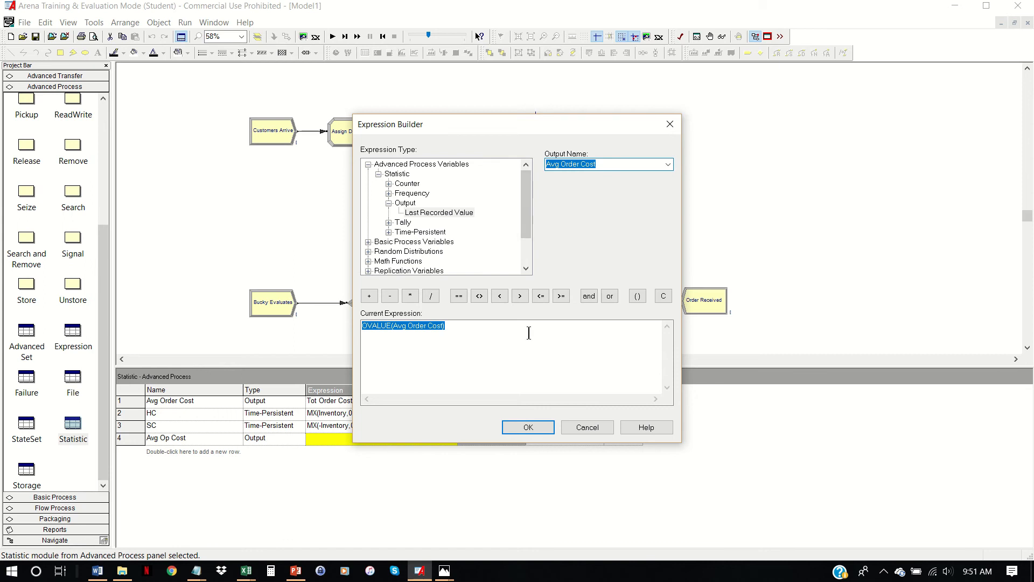
# - Add the average values of the time-persistent statistics, DAVG(HC) + DAVG(SC), to the Avg Op Cost expression and accept it
pyautogui.click(370, 297)
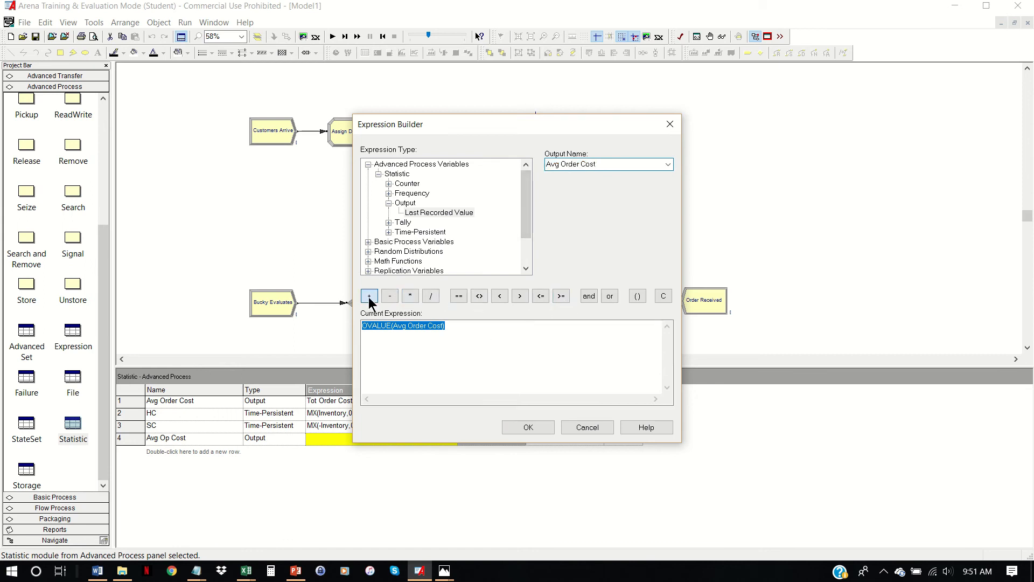
pyautogui.click(409, 231)
pyautogui.click(434, 214)
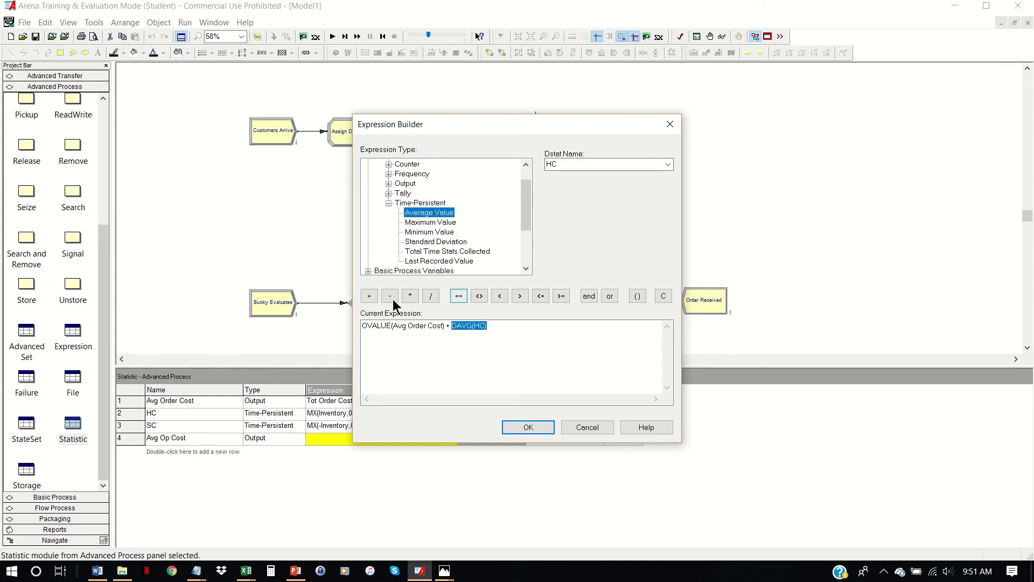
pyautogui.click(369, 296)
pyautogui.click(423, 215)
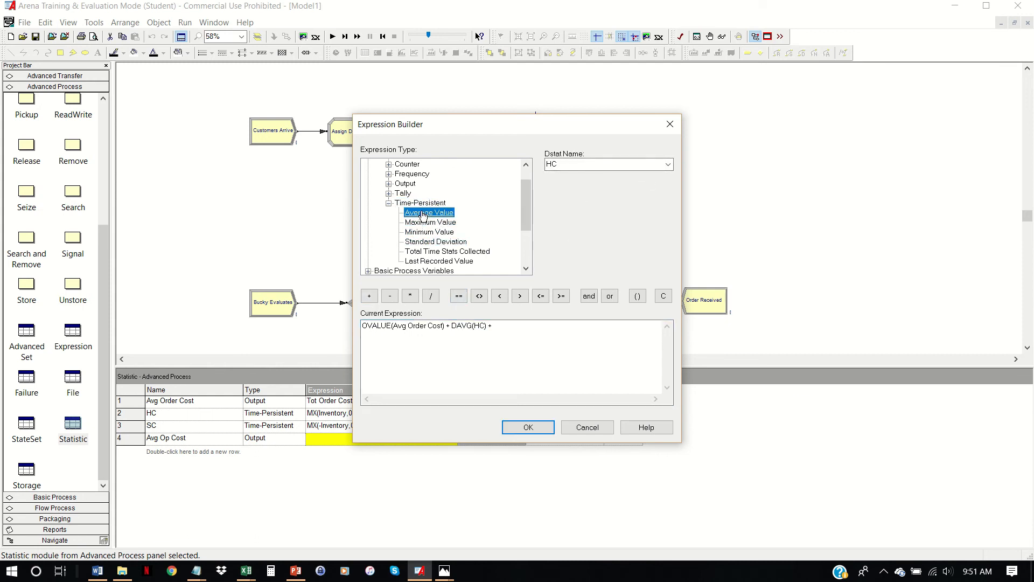
pyautogui.click(667, 164)
pyautogui.click(577, 182)
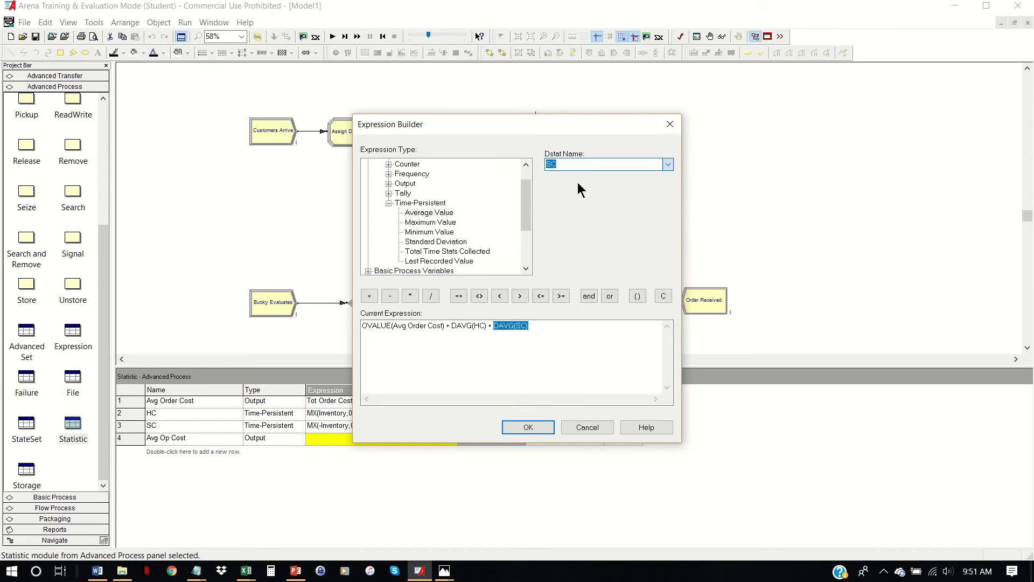
pyautogui.click(534, 425)
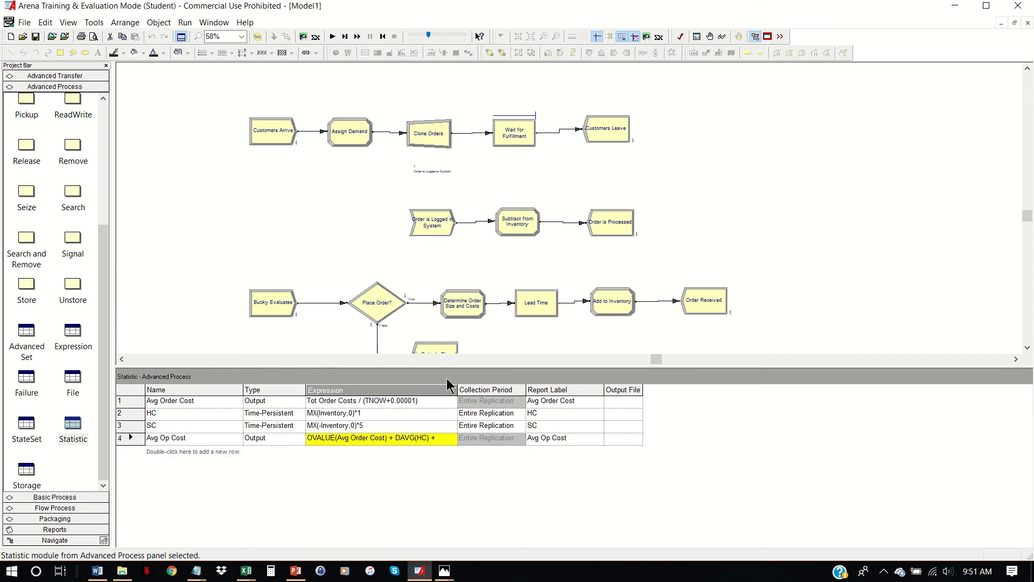
# - Widen the Expression column of the Statistic spreadsheet to fit the whole Avg Op Cost expression, leaving nothing selected in the model
pyautogui.moveTo(459, 386); pyautogui.dragTo(508, 393)
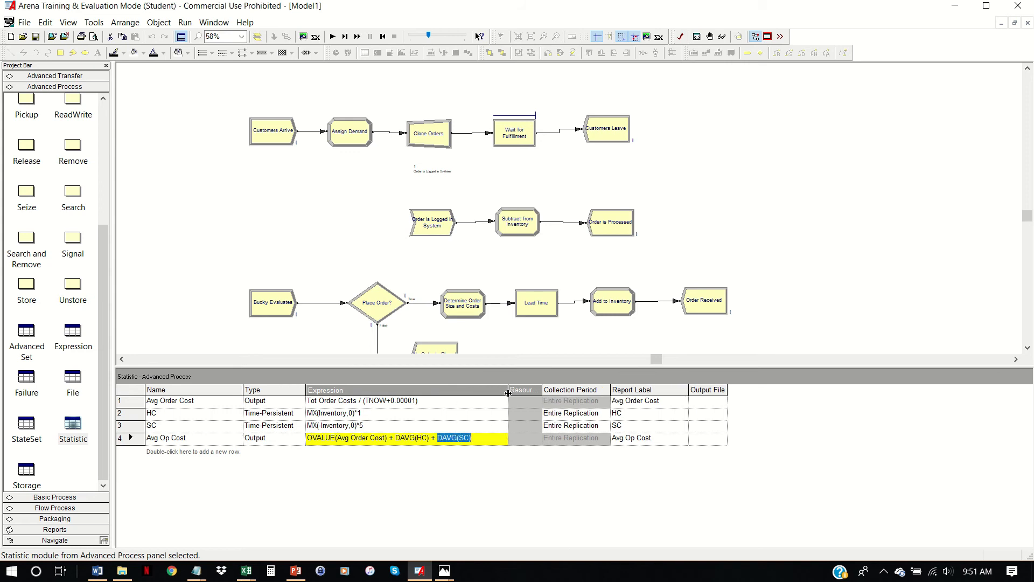
pyautogui.click(465, 408)
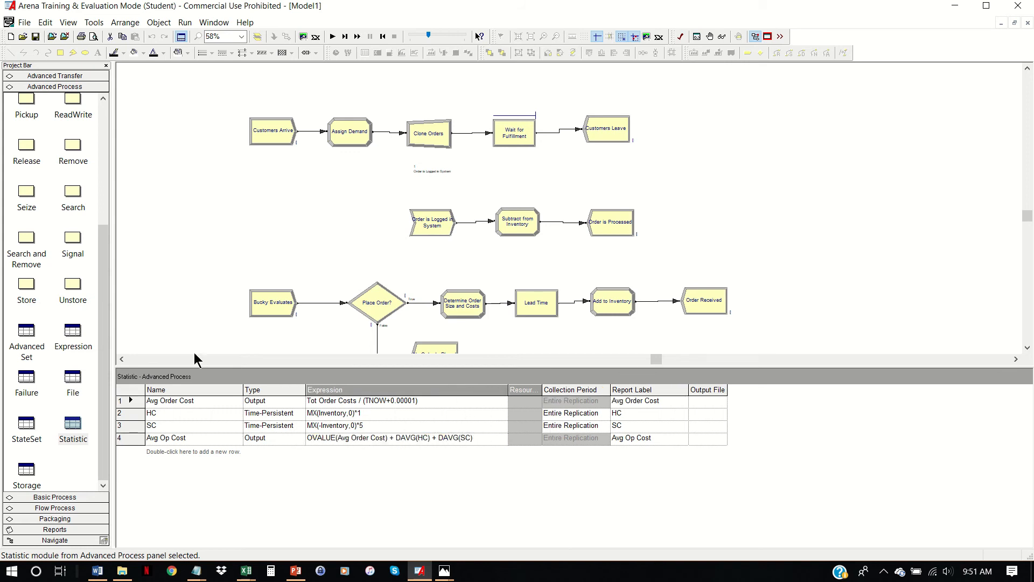
pyautogui.click(157, 237)
# - After a brief check of the Word document, configure the run setup with a replication length of 120 days and base time units of Days
pyautogui.click(97, 572)
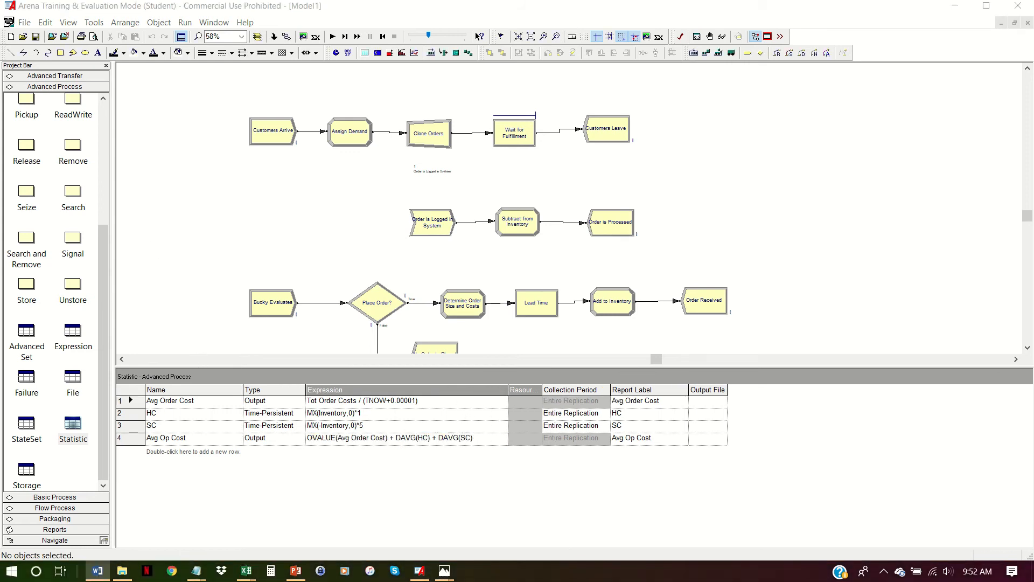
pyautogui.click(185, 22)
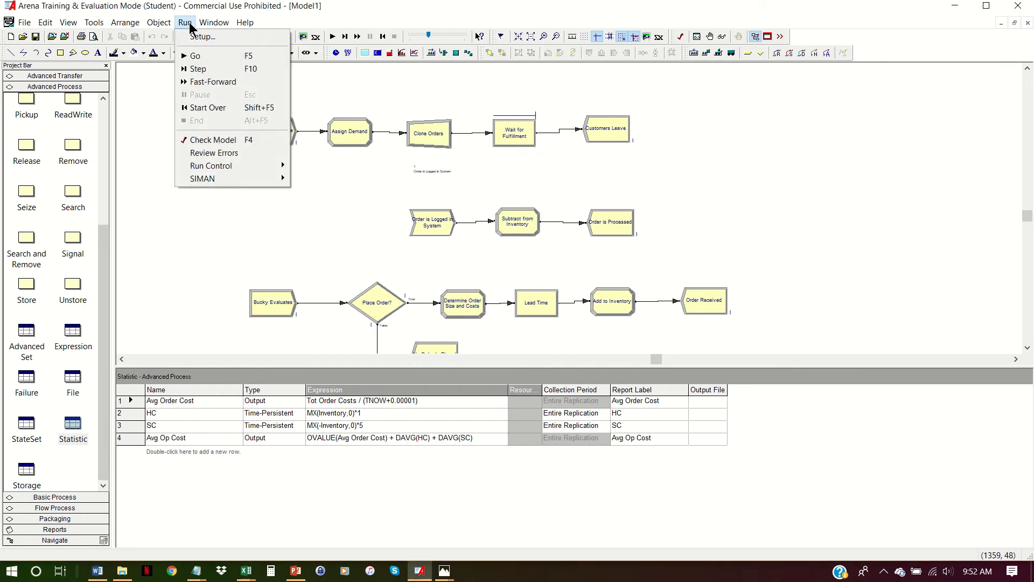
pyautogui.click(203, 36)
pyautogui.press('Tab')
pyautogui.press('Tab')
pyautogui.write('120')
pyautogui.press('Tab')
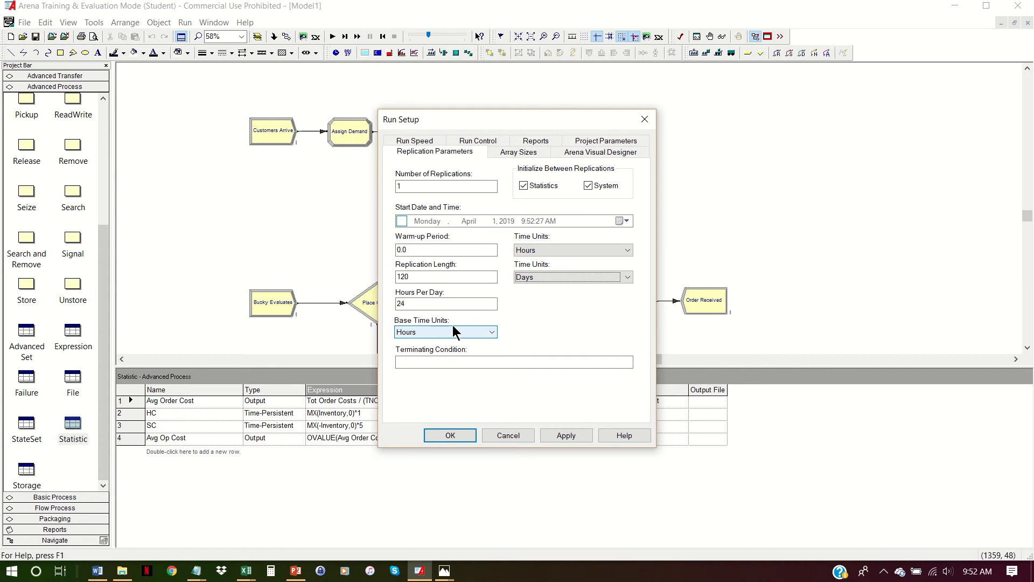
pyautogui.click(494, 333)
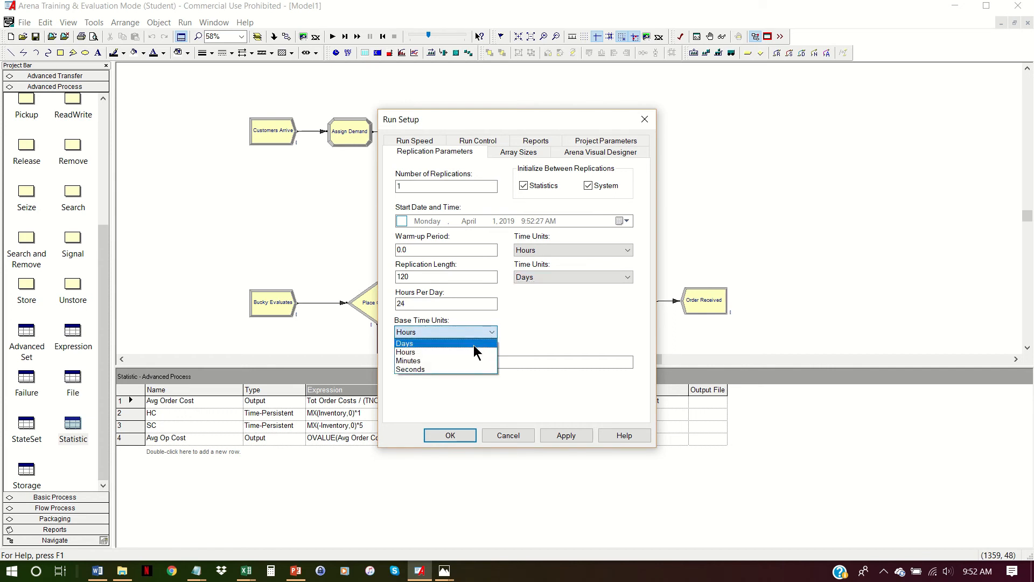
pyautogui.click(475, 347)
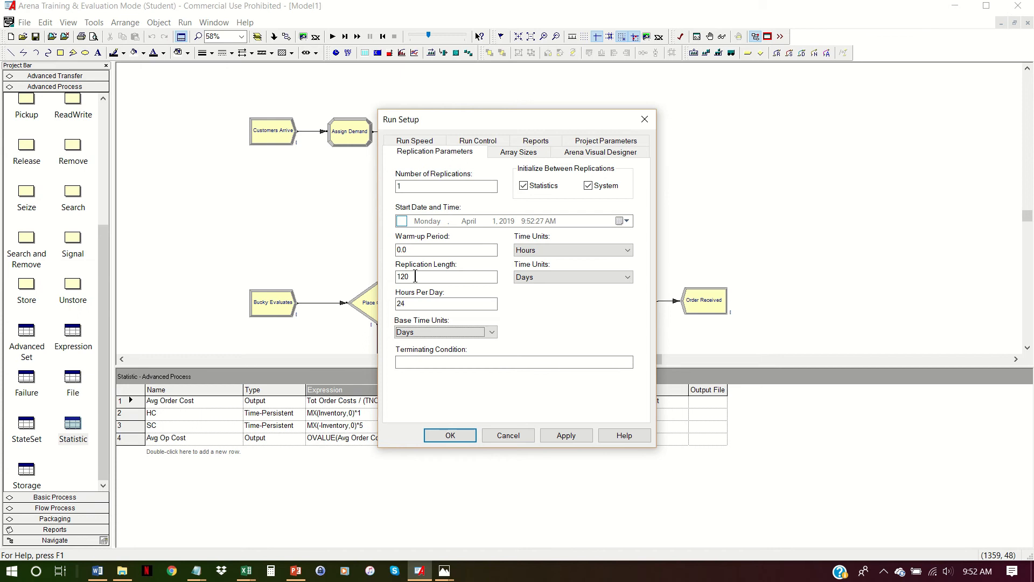
# - Set the replication length to 119.9999 days and accept the run setup
pyautogui.click(415, 277)
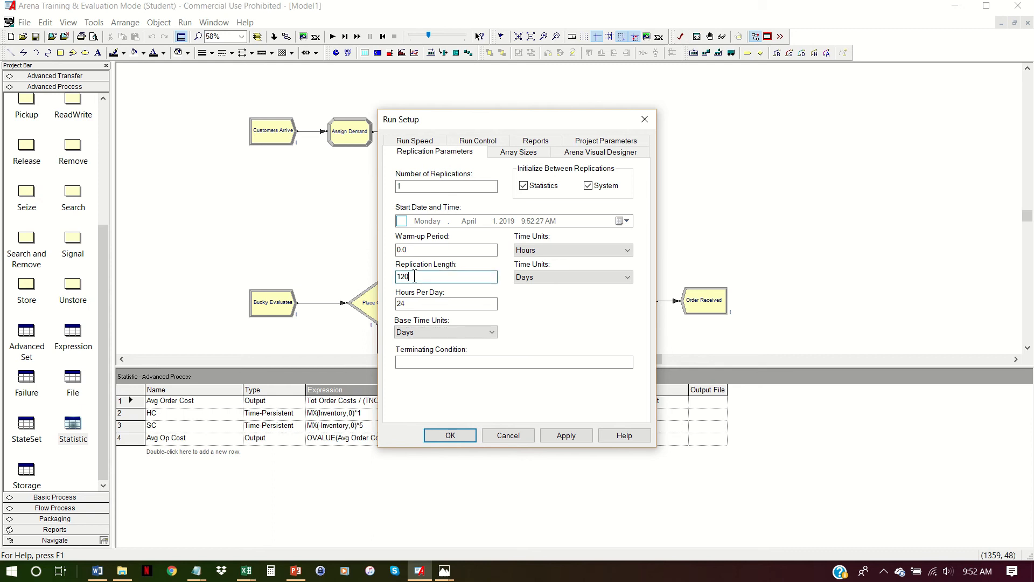
pyautogui.moveTo(413, 276); pyautogui.dragTo(404, 280)
pyautogui.write('19.9999')
pyautogui.click(451, 435)
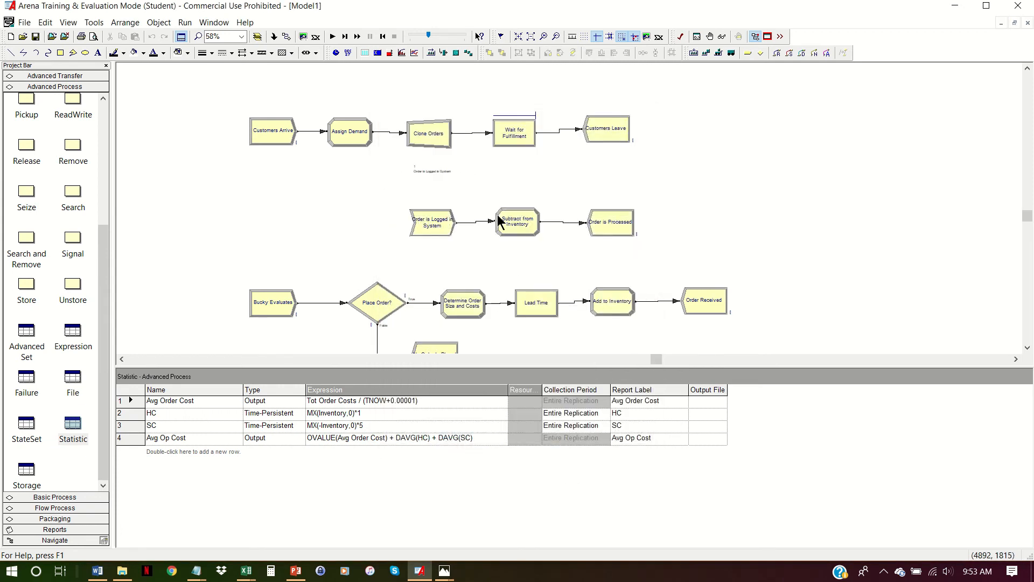
# - Enlarge the model area, frame the whole flowchart, and save it as a named view called model with hot key m
pyautogui.scroll(-1, 727, 265)
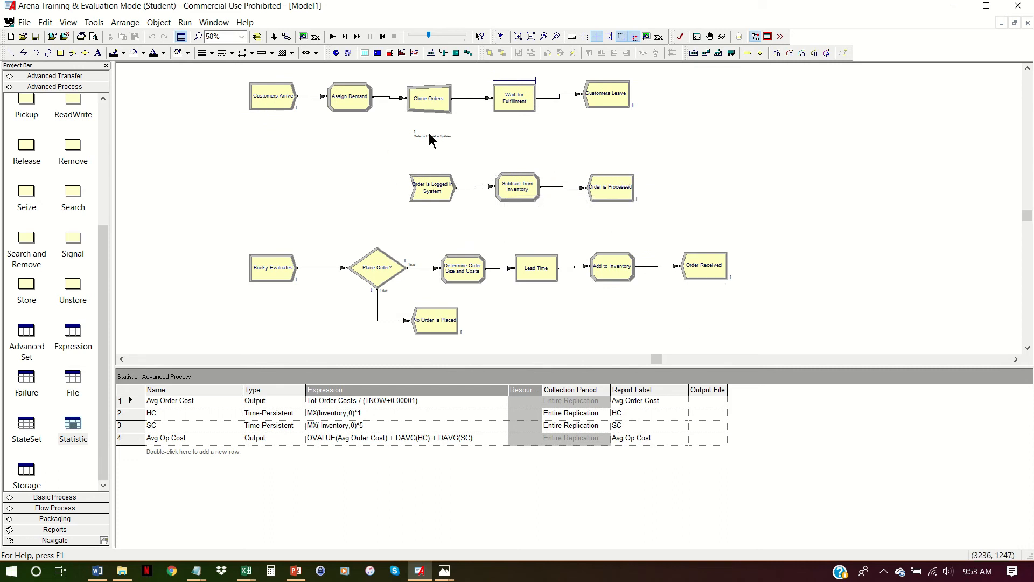
pyautogui.moveTo(707, 366); pyautogui.dragTo(718, 451)
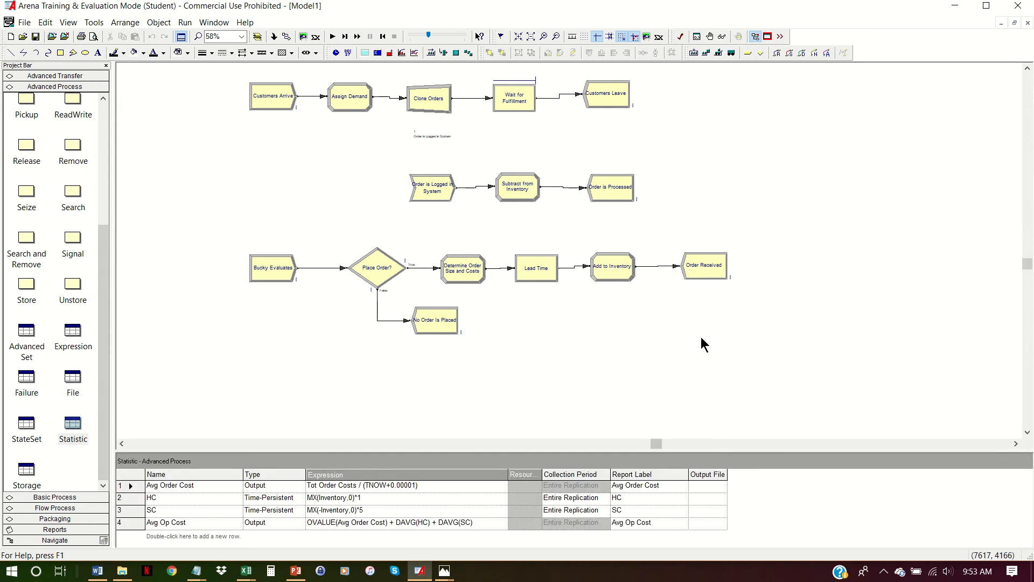
pyautogui.click(199, 39)
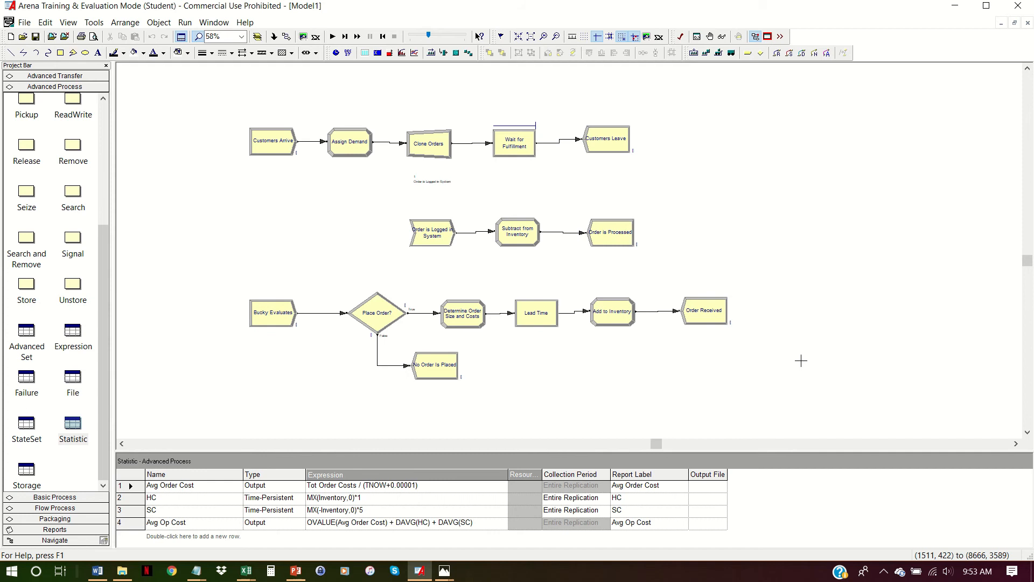
pyautogui.moveTo(775, 391); pyautogui.dragTo(748, 399)
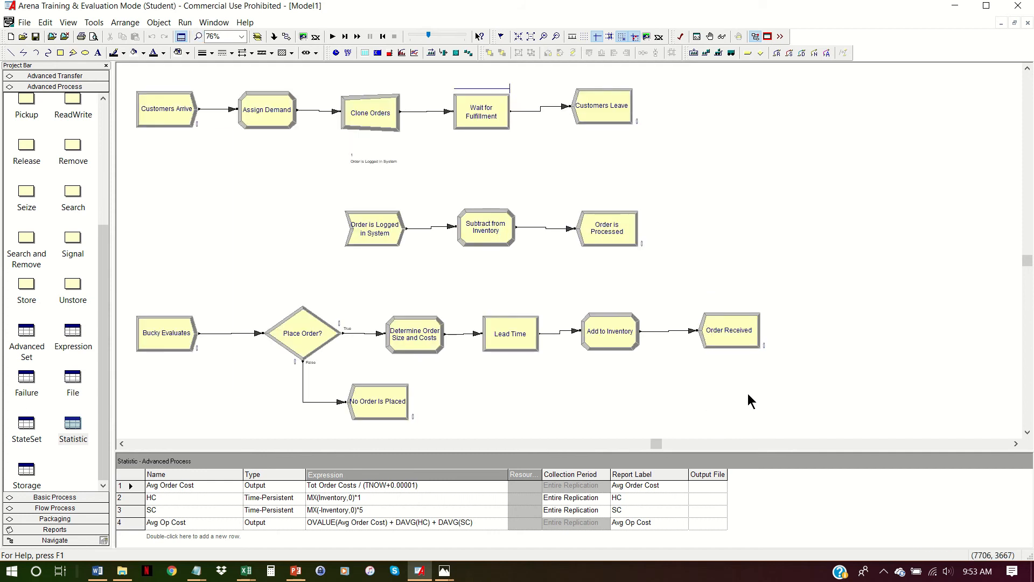
pyautogui.click(68, 22)
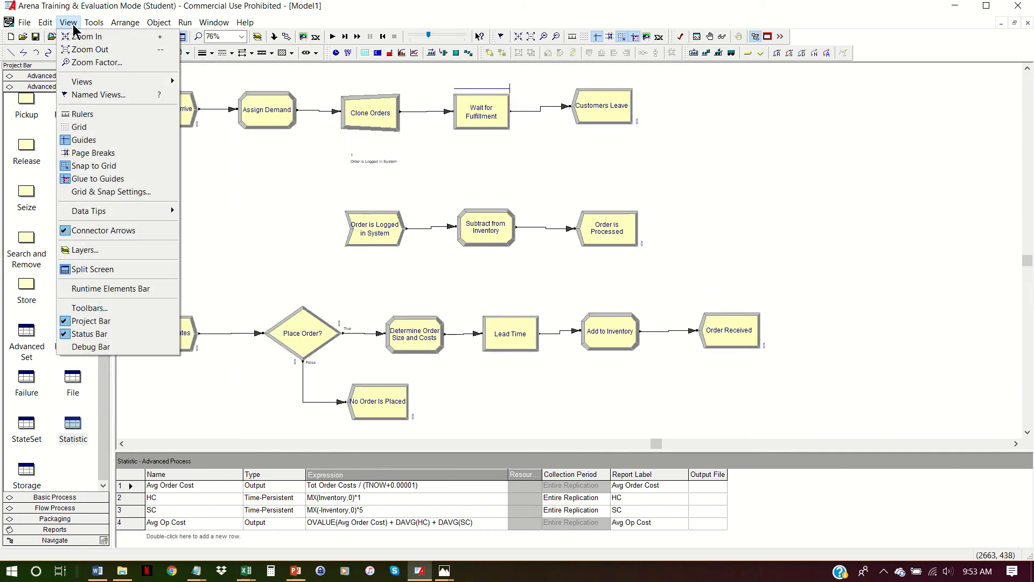
pyautogui.click(97, 94)
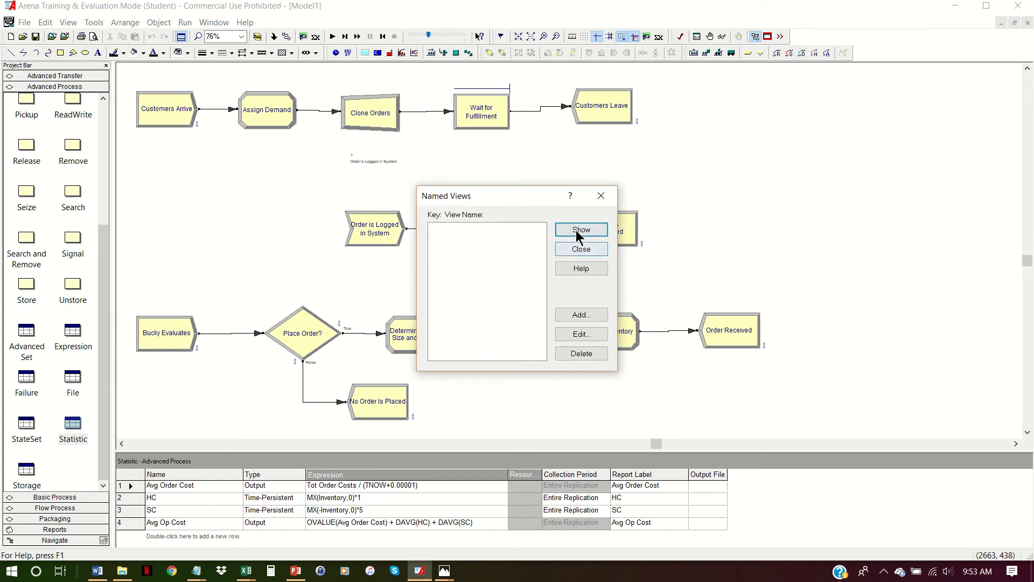
pyautogui.click(591, 317)
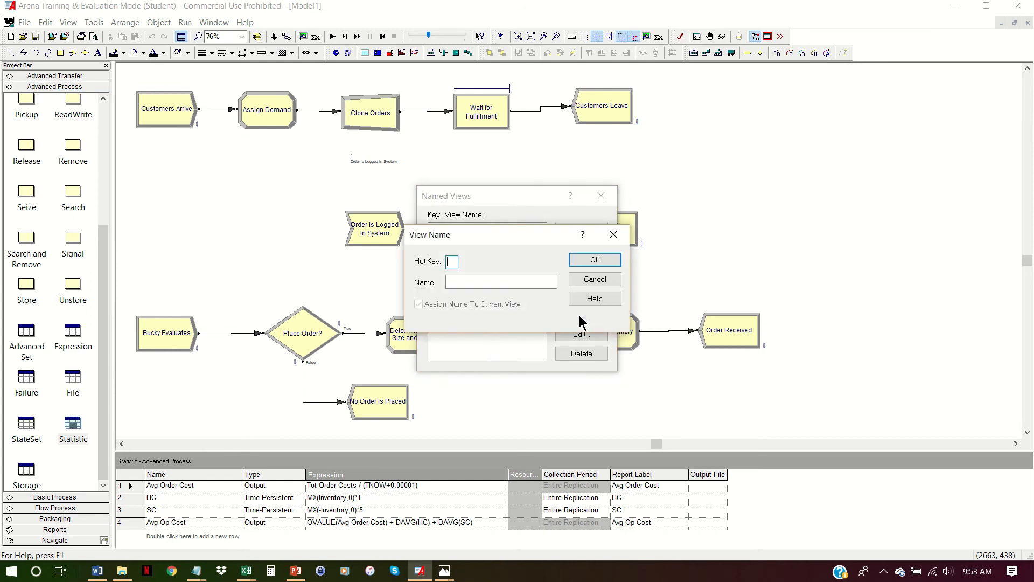
pyautogui.write('m')
pyautogui.press('Tab')
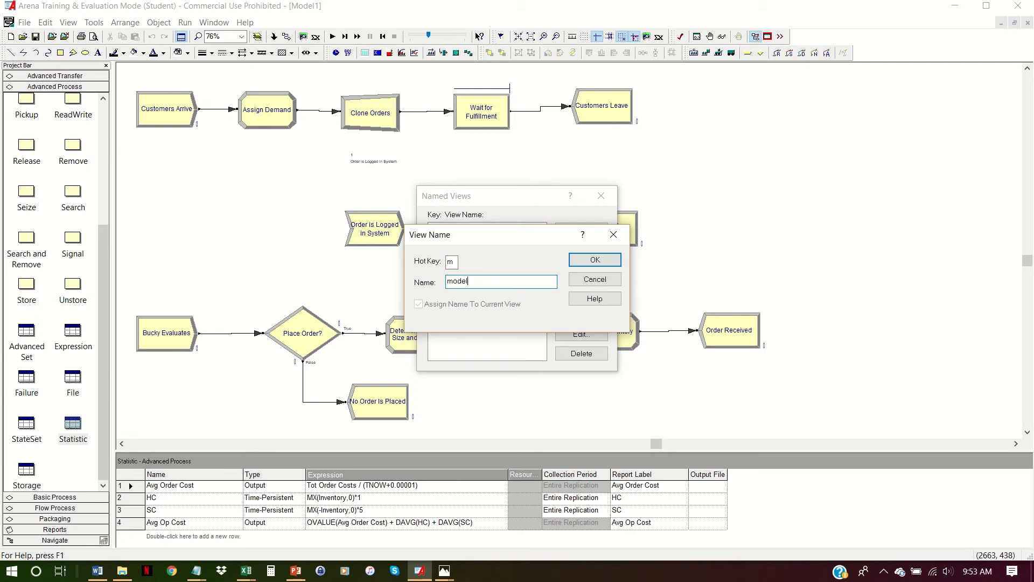
pyautogui.click(593, 261)
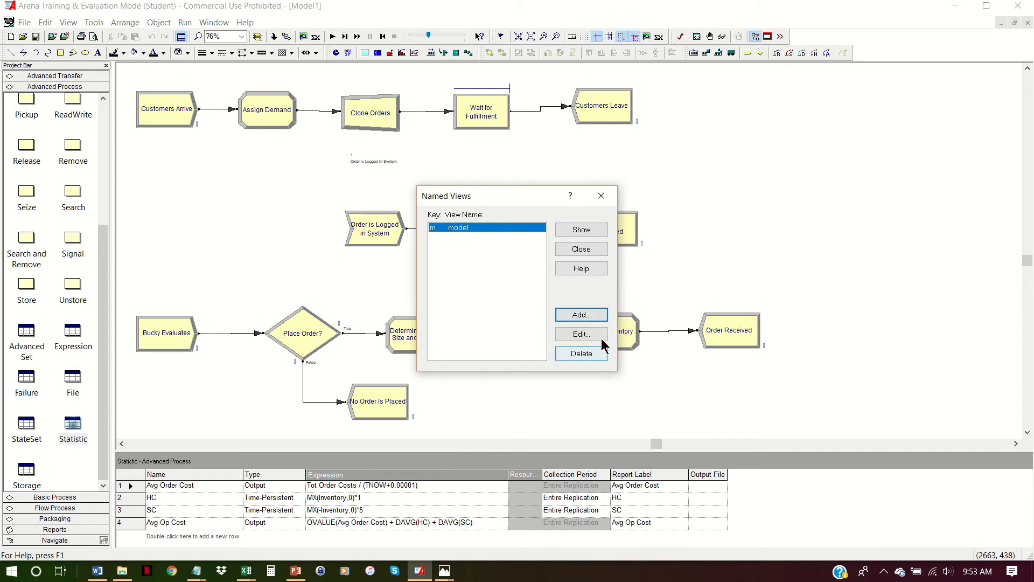
pyautogui.click(592, 249)
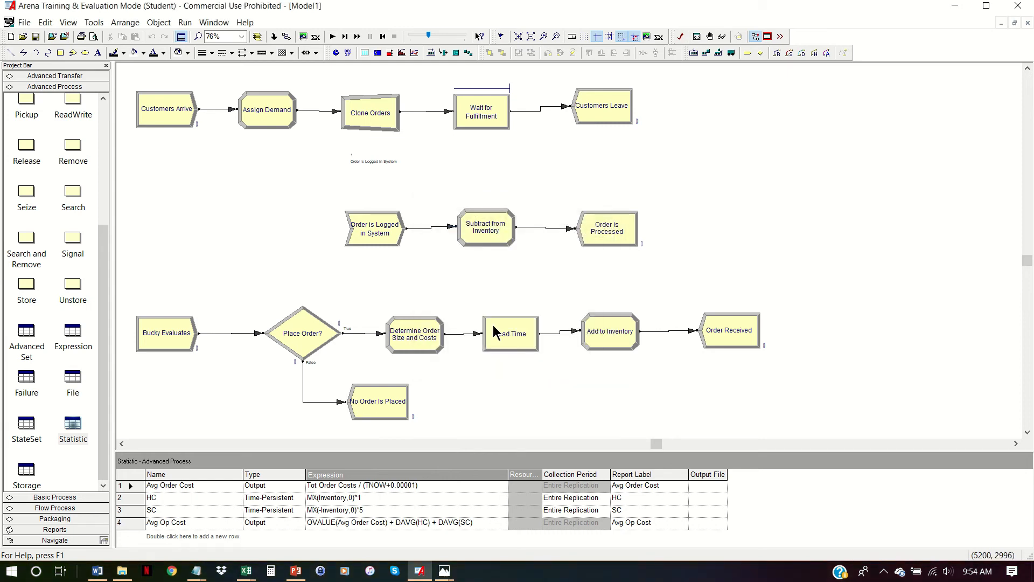
pyautogui.scroll(-10, 612, 315)
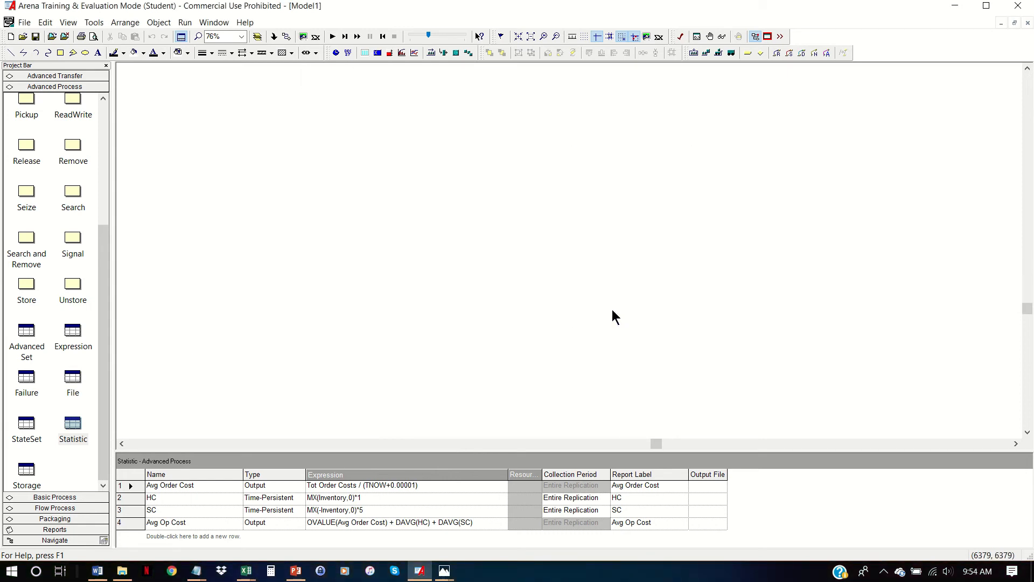
pyautogui.scroll(-5, 485, 293)
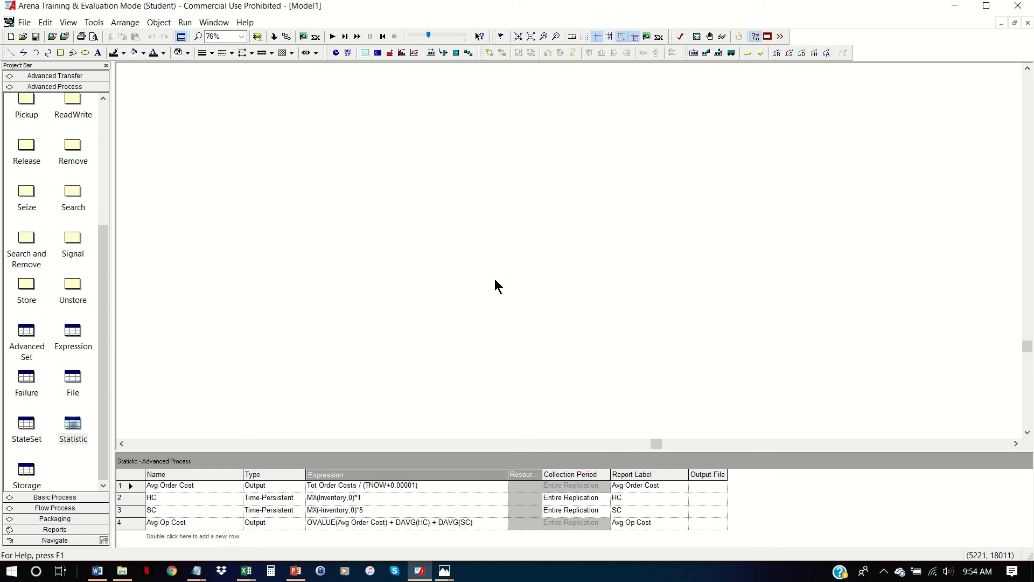
pyautogui.scroll(20, 494, 280)
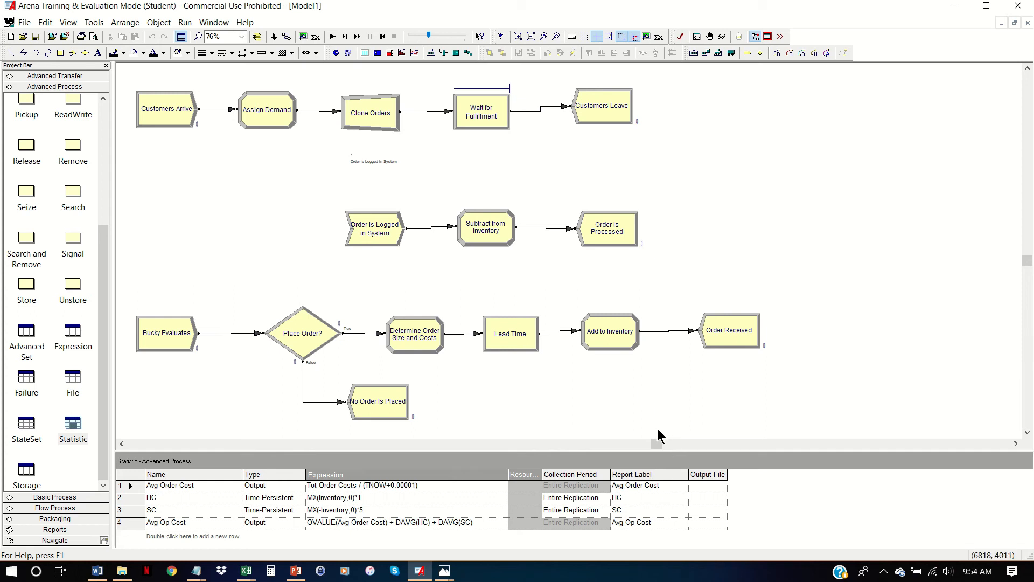
# - For an empty area beside the flowchart, start a variable display with the last recorded value of the Avg Order Cost output, OVALUE(Avg Order Cost)
pyautogui.click(1015, 443)
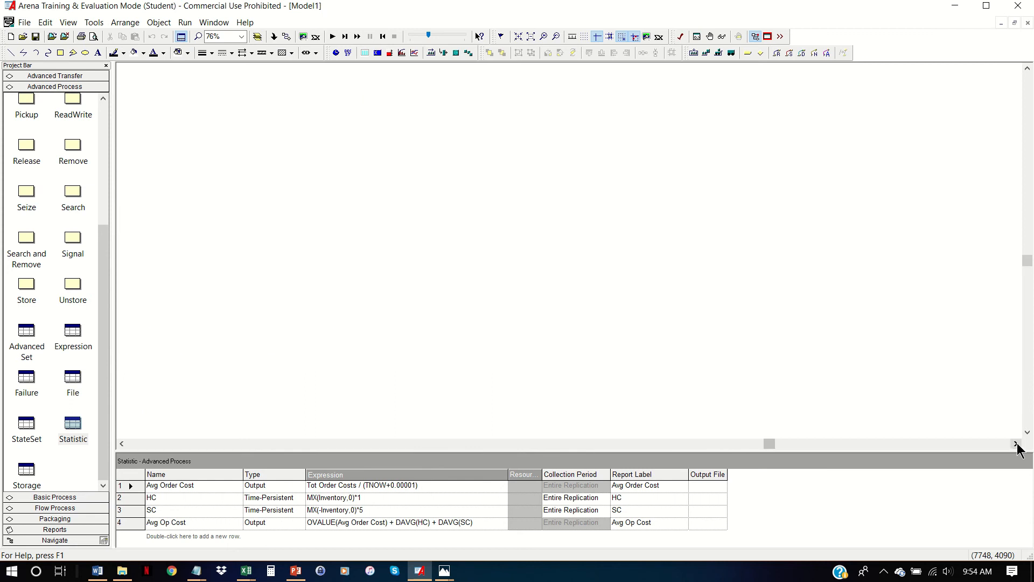
pyautogui.click(378, 52)
pyautogui.moveTo(497, 151); pyautogui.dragTo(297, 139)
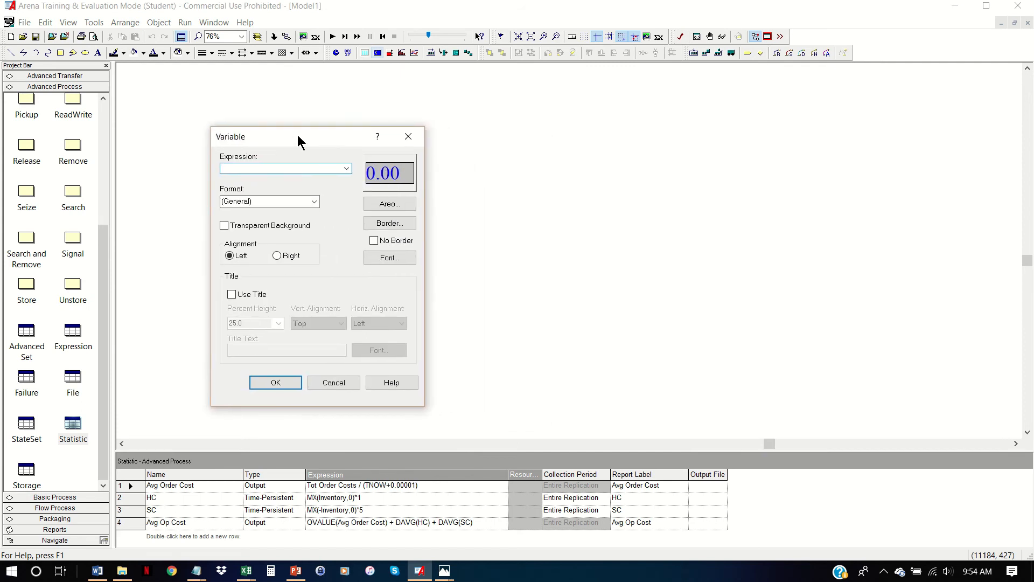
pyautogui.click(345, 170)
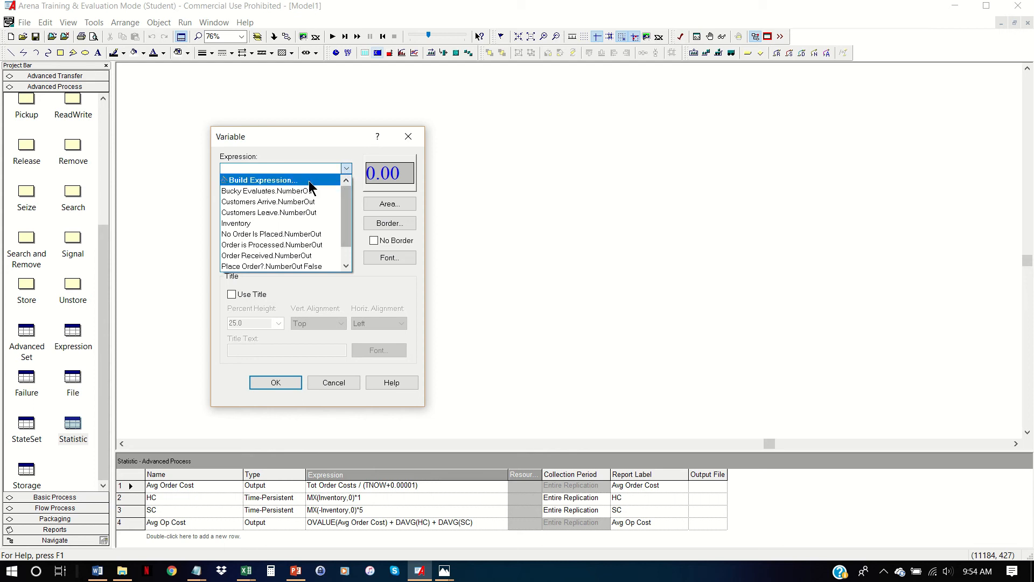
pyautogui.click(288, 180)
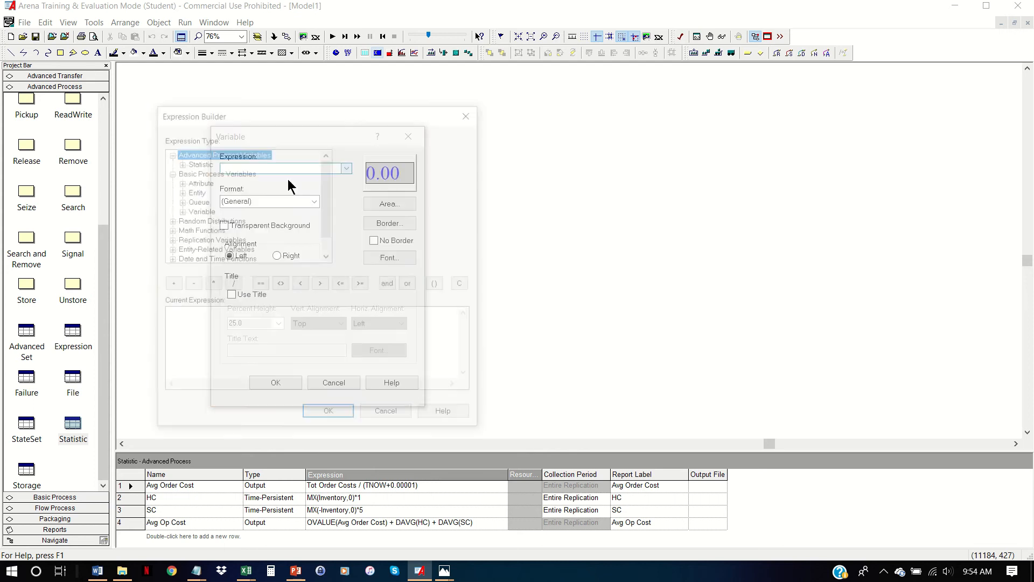
pyautogui.doubleClick(197, 162)
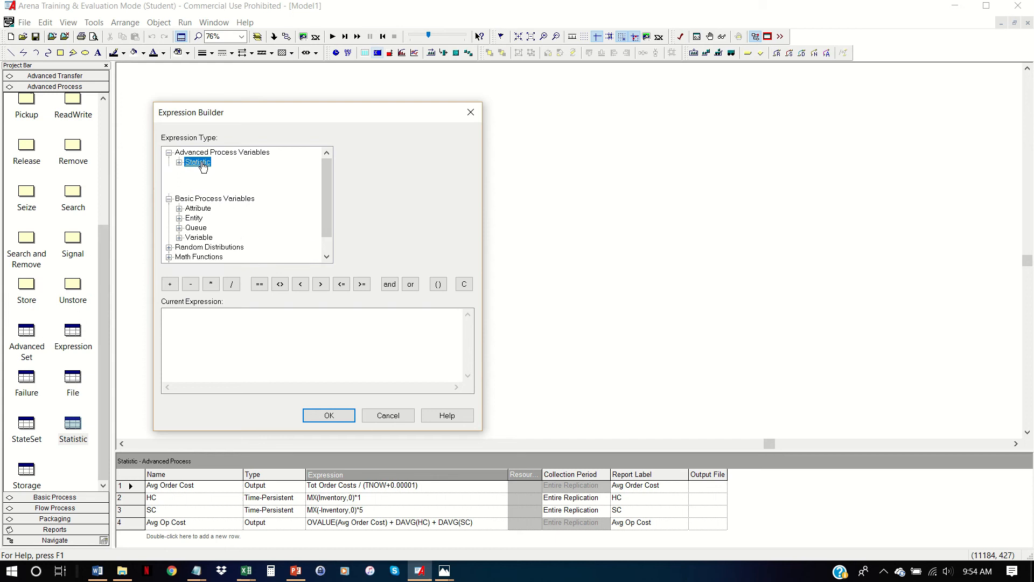
pyautogui.doubleClick(206, 191)
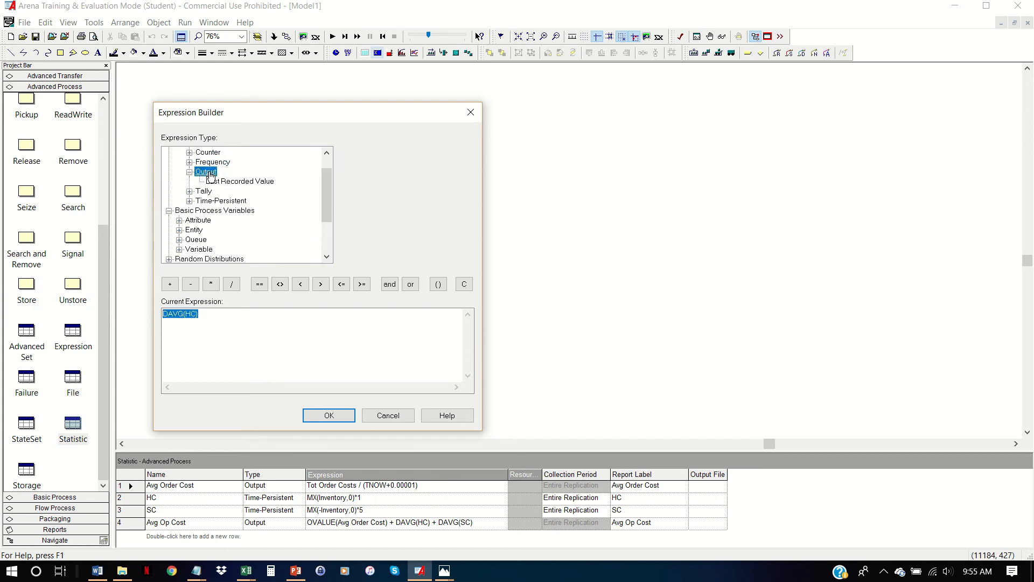
pyautogui.click(239, 181)
pyautogui.click(468, 152)
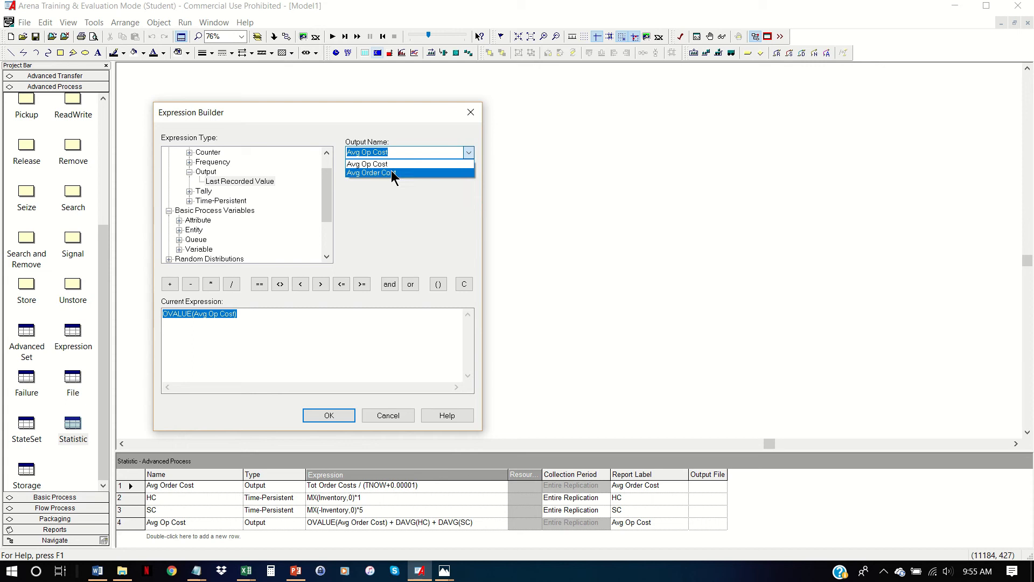
pyautogui.click(391, 172)
pyautogui.click(342, 417)
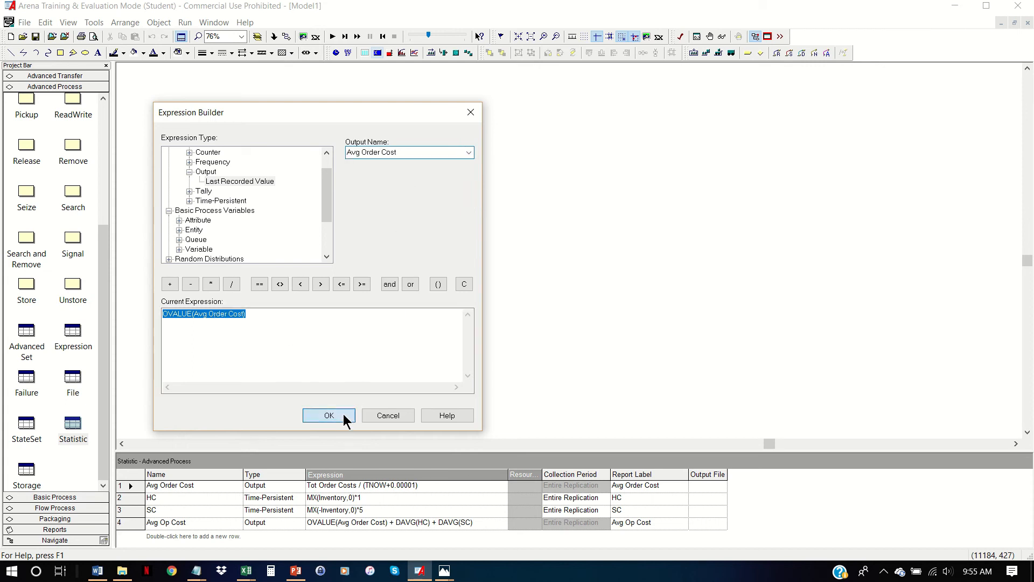
# - Give the variable display the title Avg Order Cost and the whole-number format **, and accept its settings
pyautogui.click(241, 295)
pyautogui.click(266, 348)
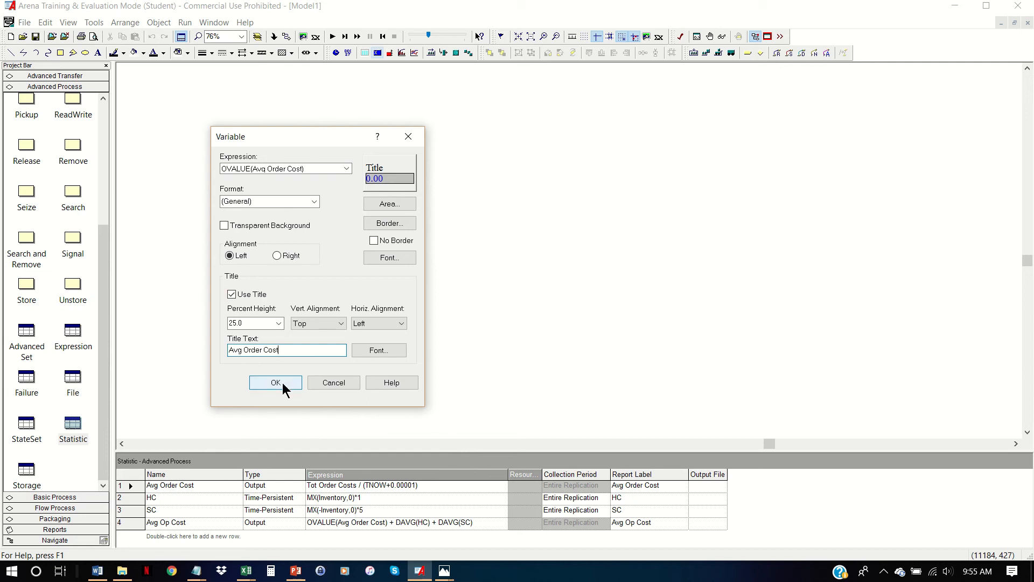
pyautogui.click(313, 202)
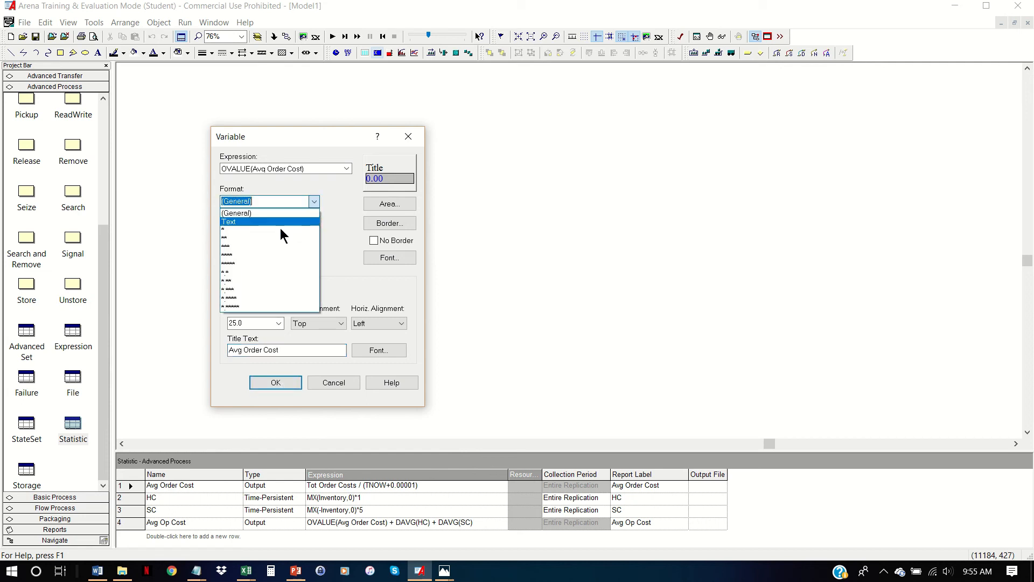
pyautogui.click(273, 238)
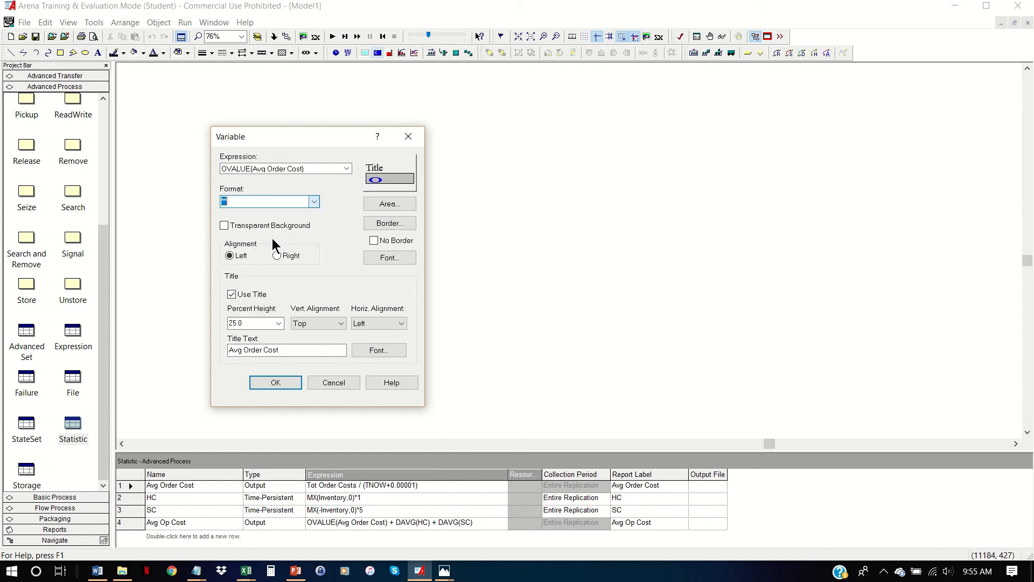
pyautogui.click(289, 381)
# - Place the Avg Order Cost display in the empty model area and widen it to fit its title
pyautogui.click(216, 116)
pyautogui.click(264, 162)
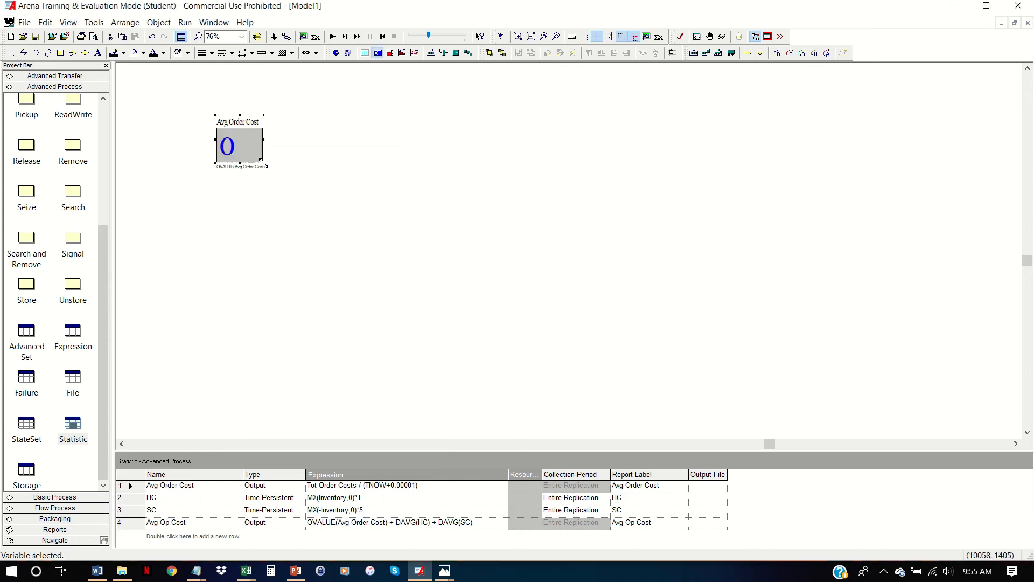
pyautogui.moveTo(264, 140)
pyautogui.mouseDown()
pyautogui.moveTo(293, 140)
pyautogui.moveTo(284, 144)
pyautogui.mouseUp()
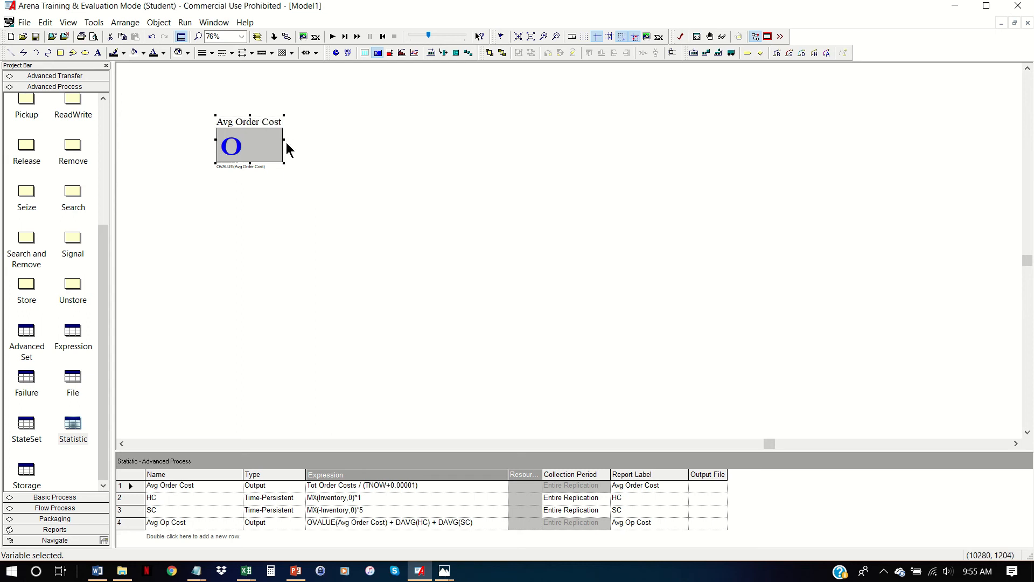
# - Start a second variable display with the average value of the time-persistent statistic HC, DAVG(HC), as its expression
pyautogui.click(378, 54)
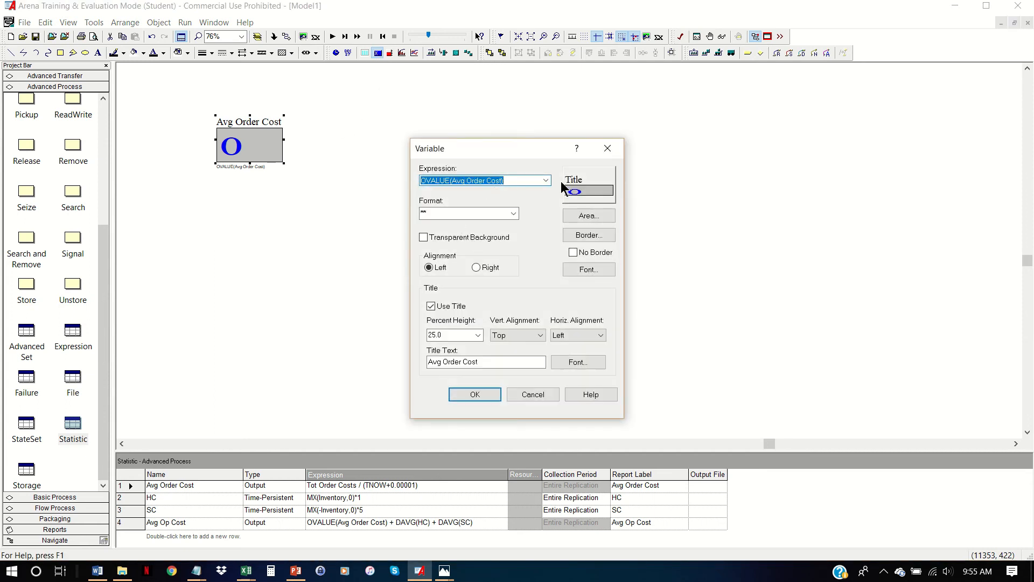
pyautogui.click(546, 181)
pyautogui.click(520, 191)
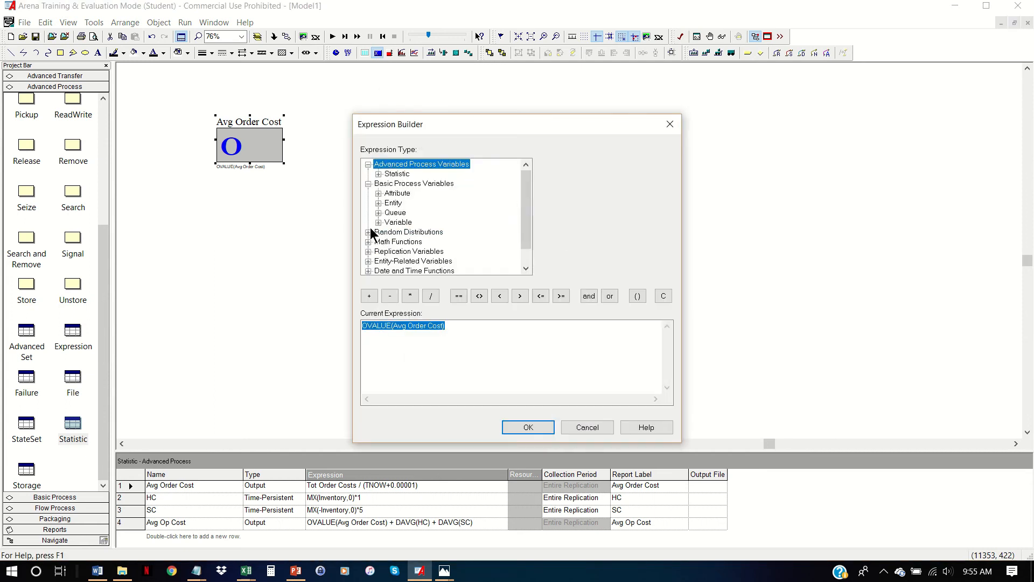
pyautogui.doubleClick(394, 174)
pyautogui.doubleClick(410, 221)
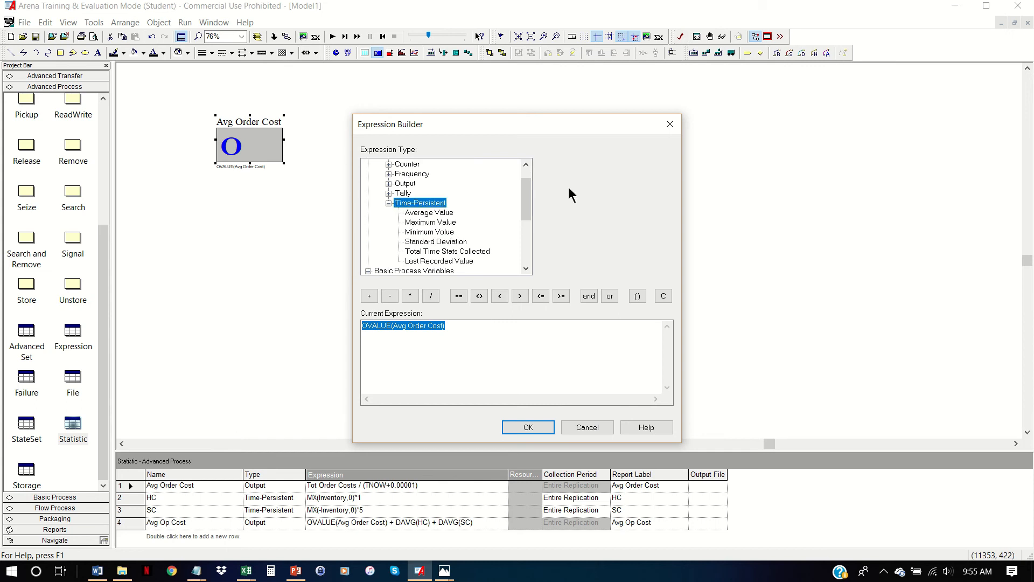
pyautogui.click(429, 212)
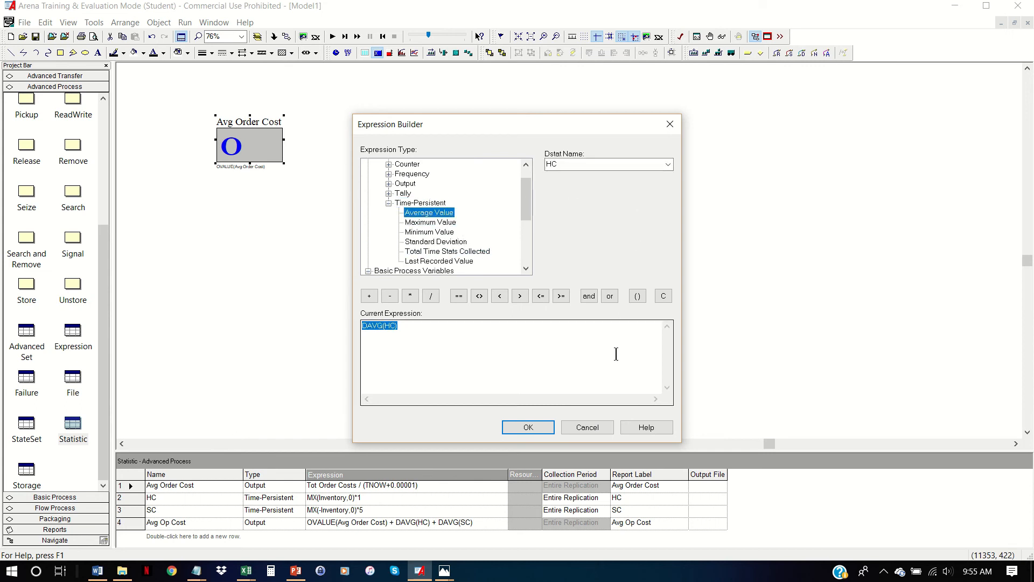
pyautogui.click(539, 428)
# - Replace Order with Holding in the second display's title and accept its settings
pyautogui.doubleClick(453, 361)
pyautogui.write('Holding Cost')
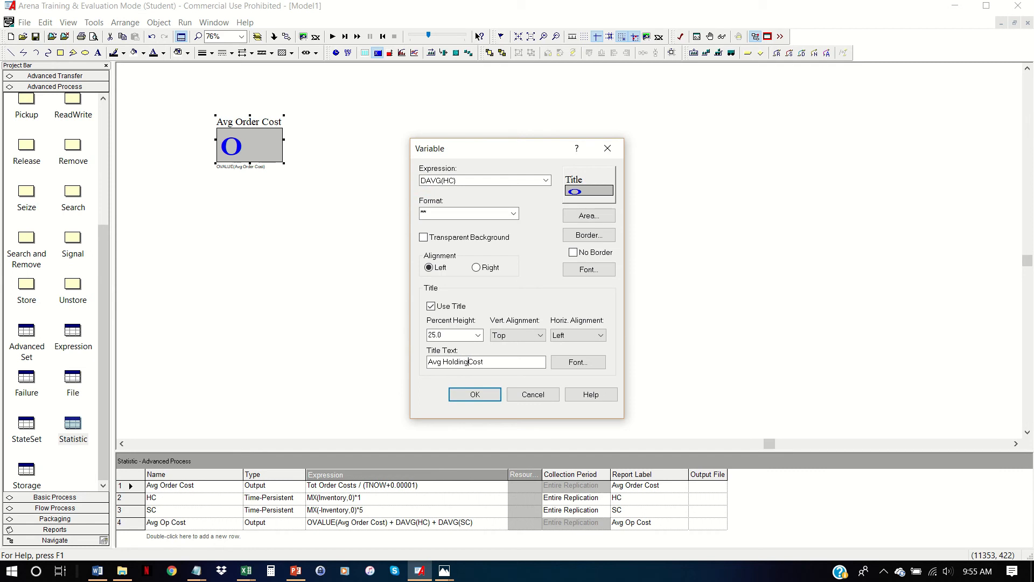
pyautogui.click(475, 394)
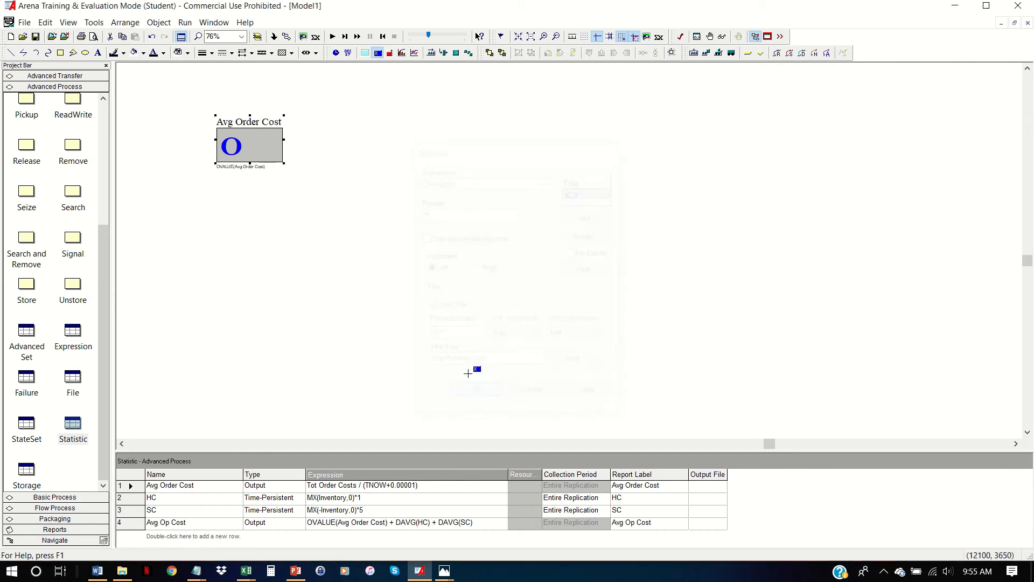
# - Place the Avg Holding Cost display beside Avg Order Cost and start a third variable display with the expression DAVG(SC)
pyautogui.moveTo(327, 125); pyautogui.dragTo(366, 150)
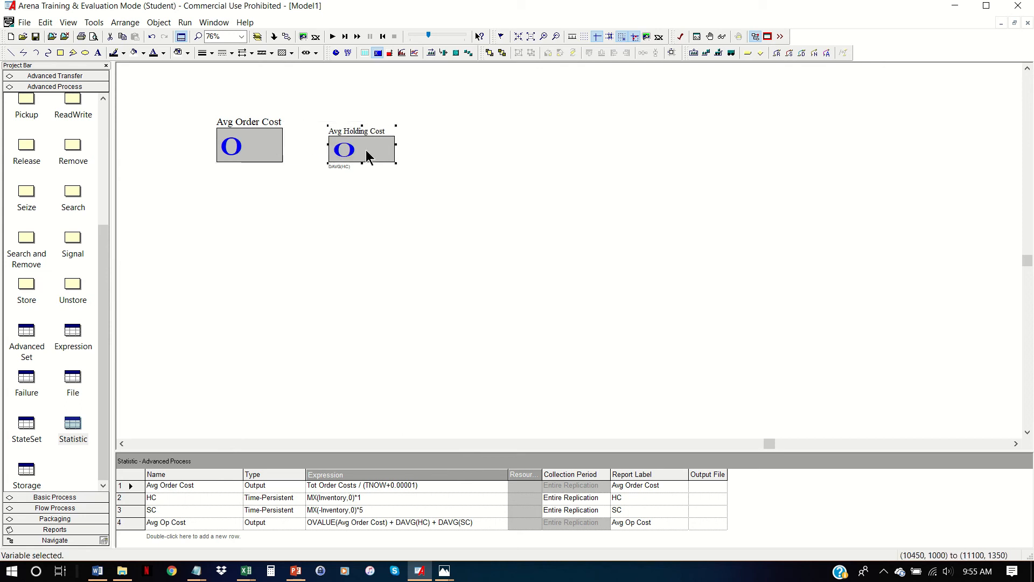
pyautogui.click(377, 53)
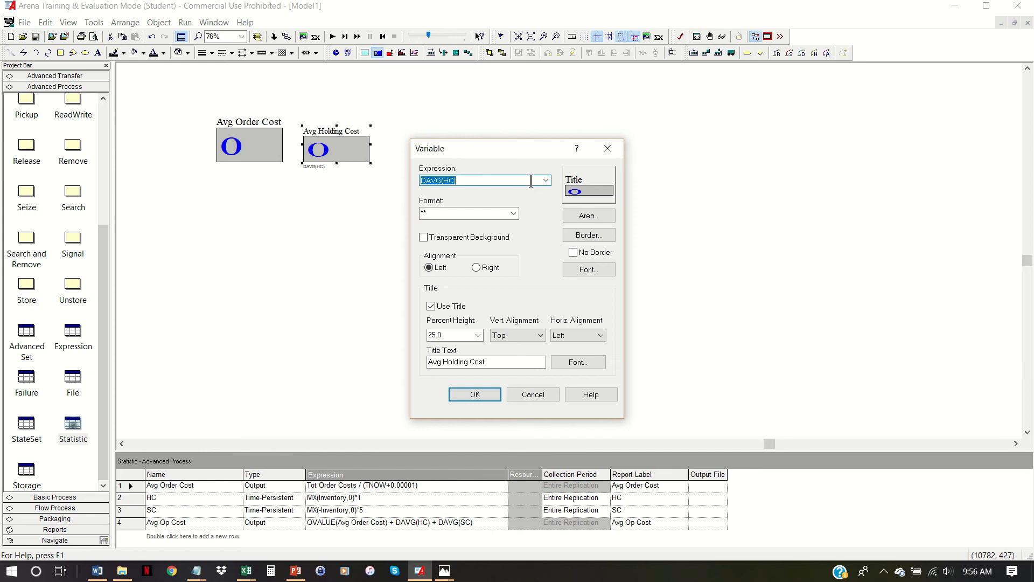
pyautogui.click(448, 181)
pyautogui.write('S')
# - Title the third display Avg Shortage Cost, accept its settings and place it beside the Avg Holding Cost display
pyautogui.doubleClick(459, 362)
pyautogui.write('Shorta')
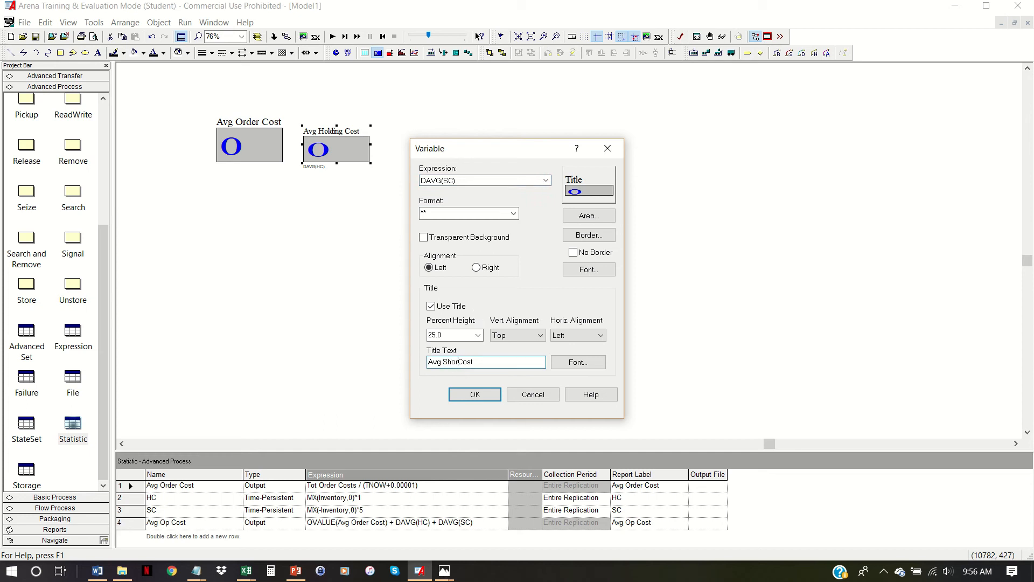
pyautogui.write('ge')
pyautogui.click(475, 395)
pyautogui.click(405, 125)
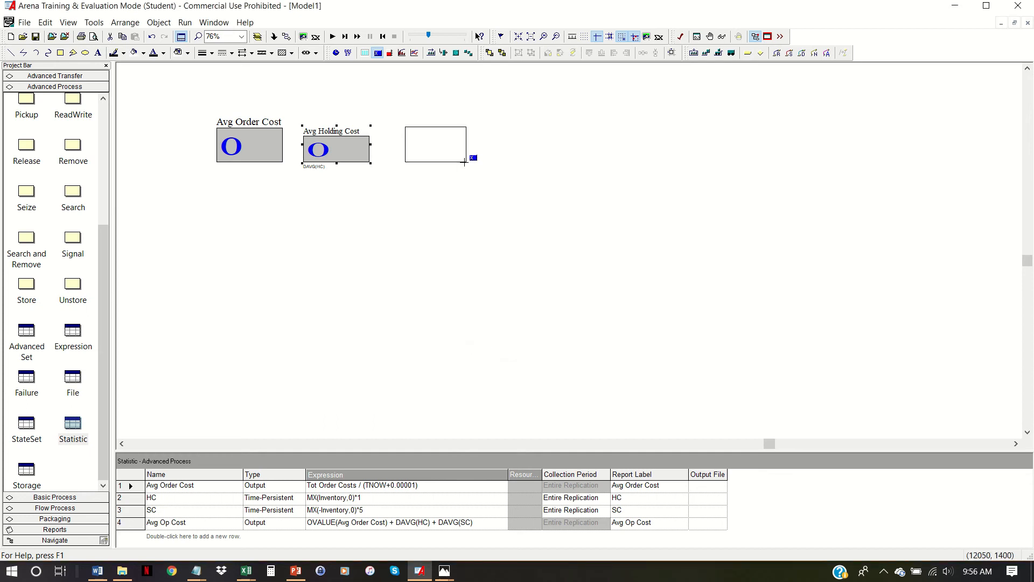
pyautogui.click(472, 163)
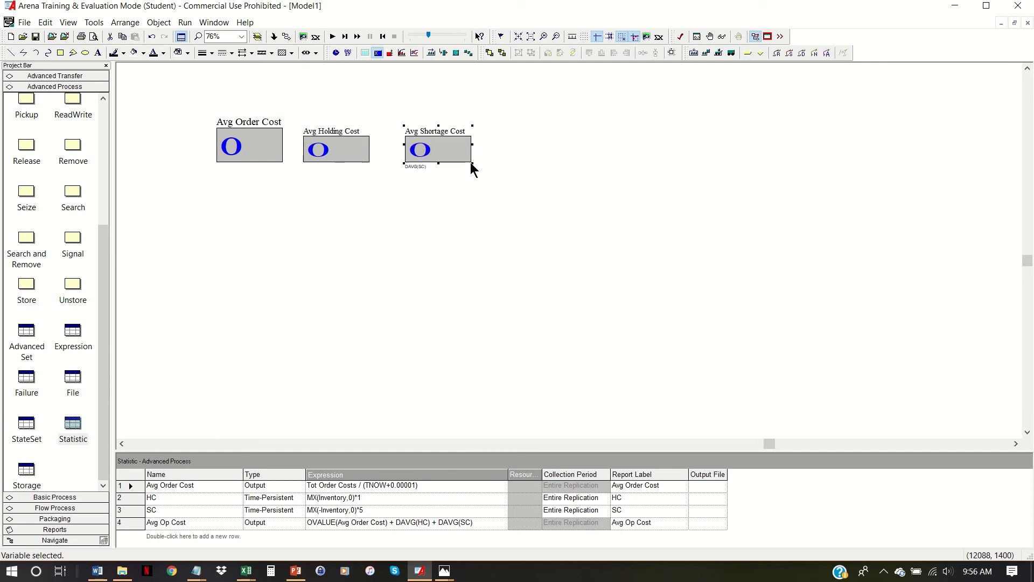
# - Start a fourth variable display with the last recorded value of the Avg Op Cost output, OVALUE(Avg Op Cost), as its expression
pyautogui.click(377, 51)
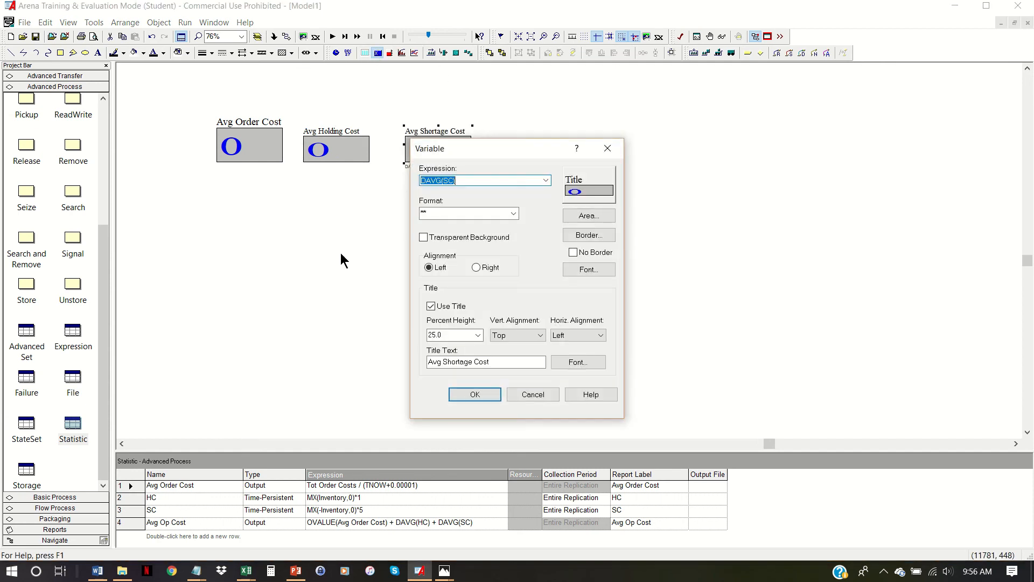
pyautogui.click(546, 181)
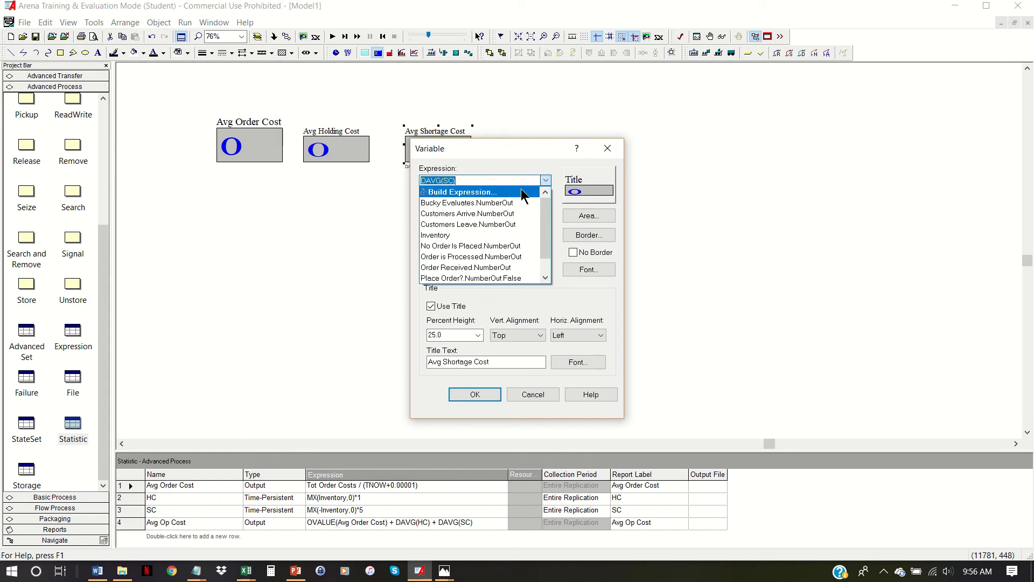
pyautogui.click(527, 193)
pyautogui.doubleClick(411, 175)
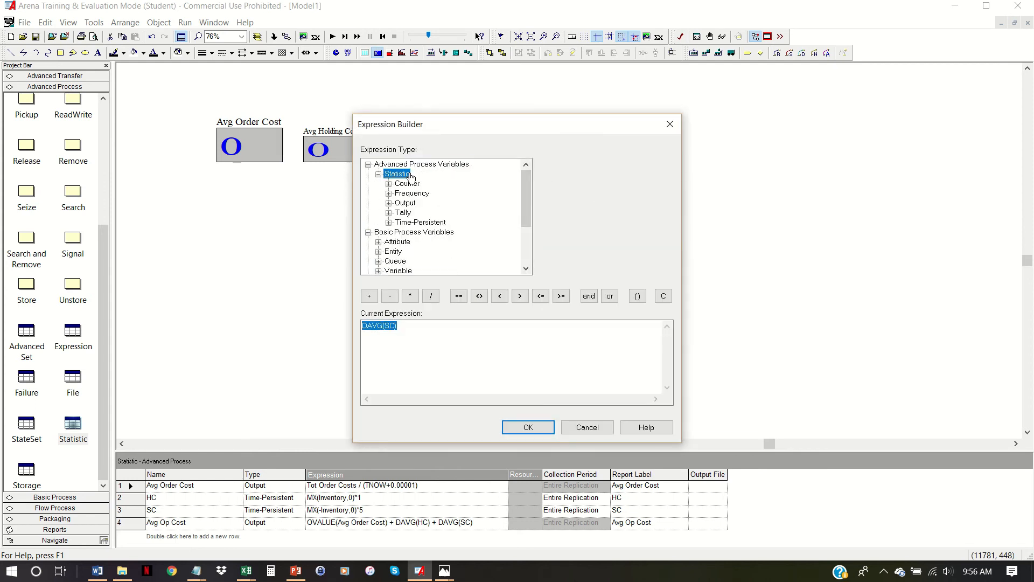
pyautogui.doubleClick(405, 203)
pyautogui.click(439, 212)
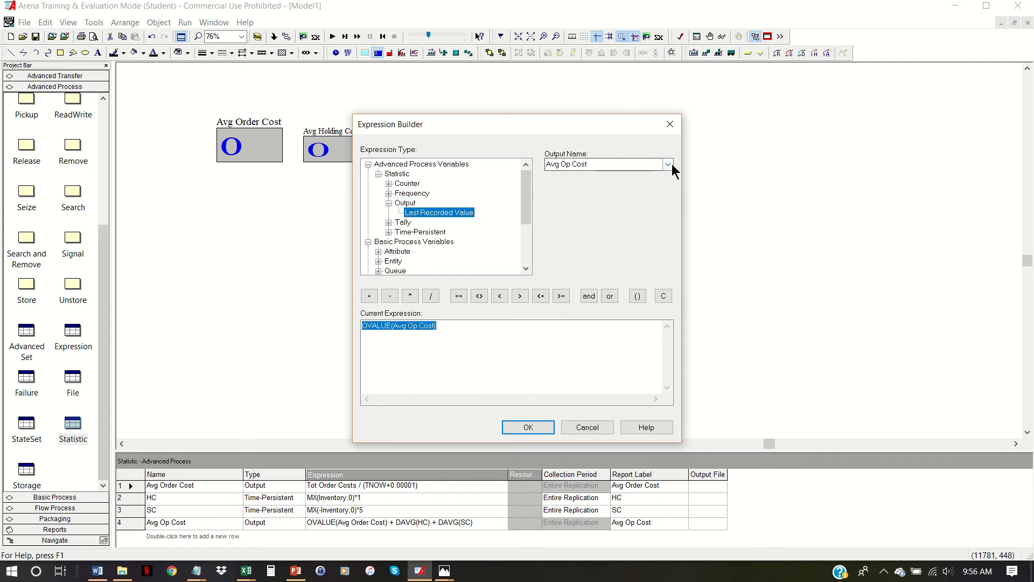
pyautogui.click(529, 426)
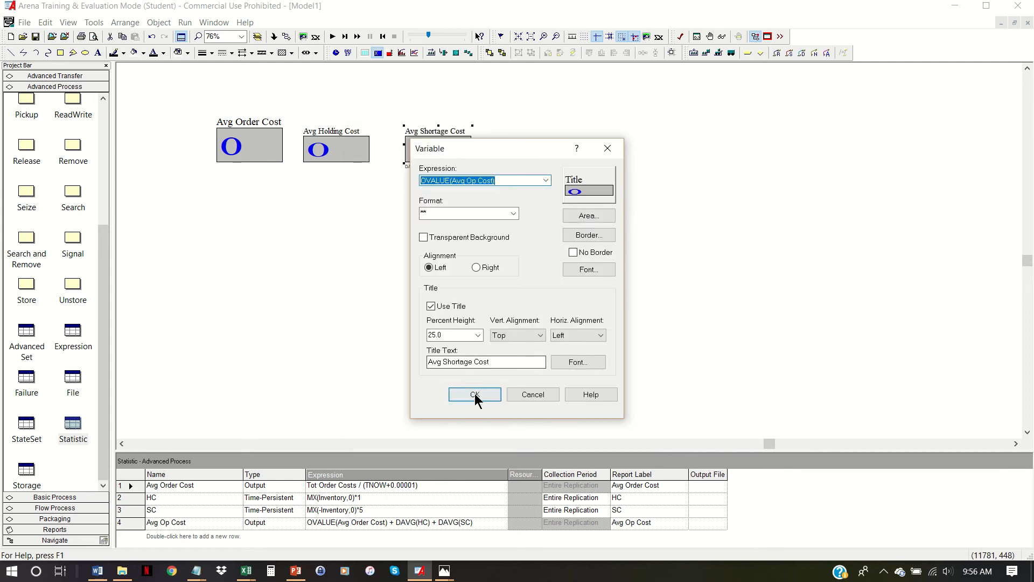
# - Title the fourth display Avg Total Op Cost, accept its settings and position it below the other cost displays
pyautogui.doubleClick(454, 361)
pyautogui.write('Total O')
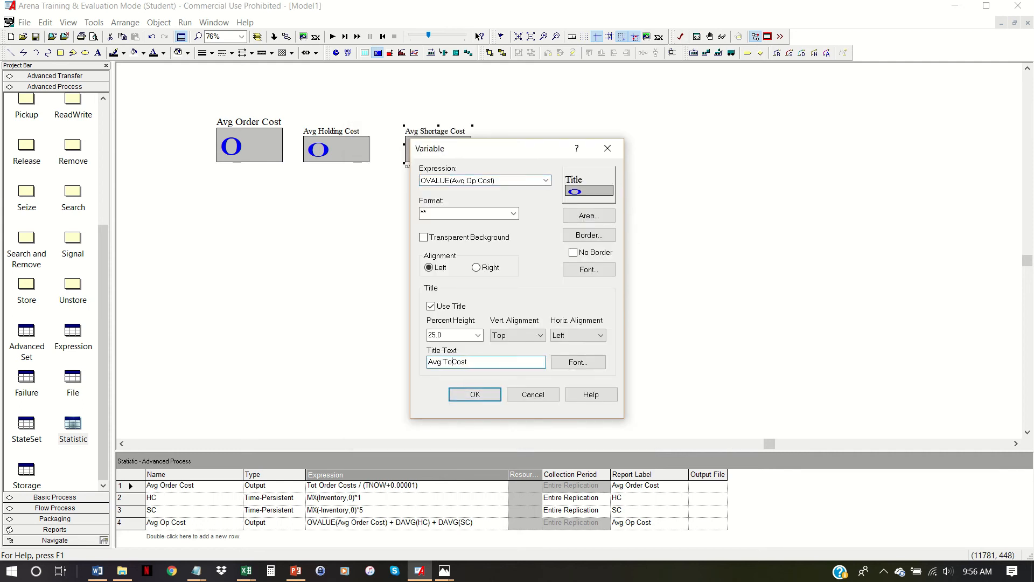
pyautogui.write('p')
pyautogui.click(474, 394)
pyautogui.click(308, 213)
pyautogui.click(395, 254)
pyautogui.moveTo(374, 251); pyautogui.dragTo(352, 261)
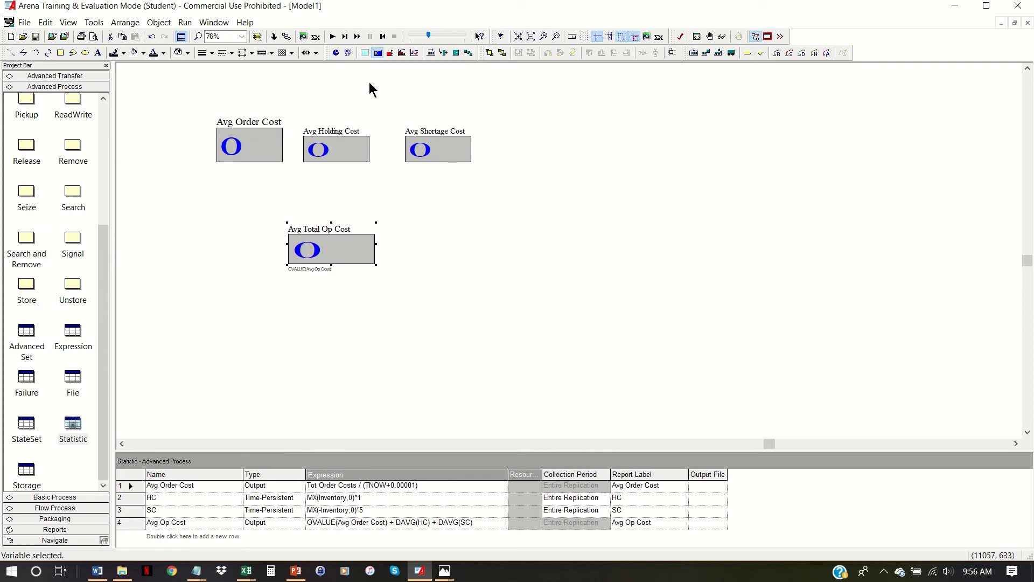
# - Start a new plot and add a data series named Pos Inventory with the expression MX(Inventory, 0)
pyautogui.click(417, 54)
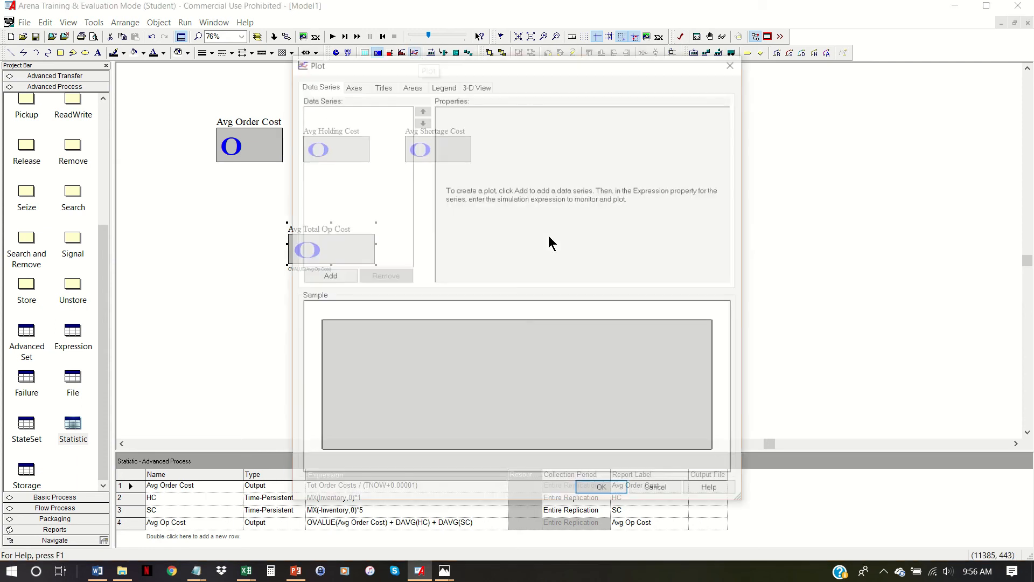
pyautogui.click(338, 276)
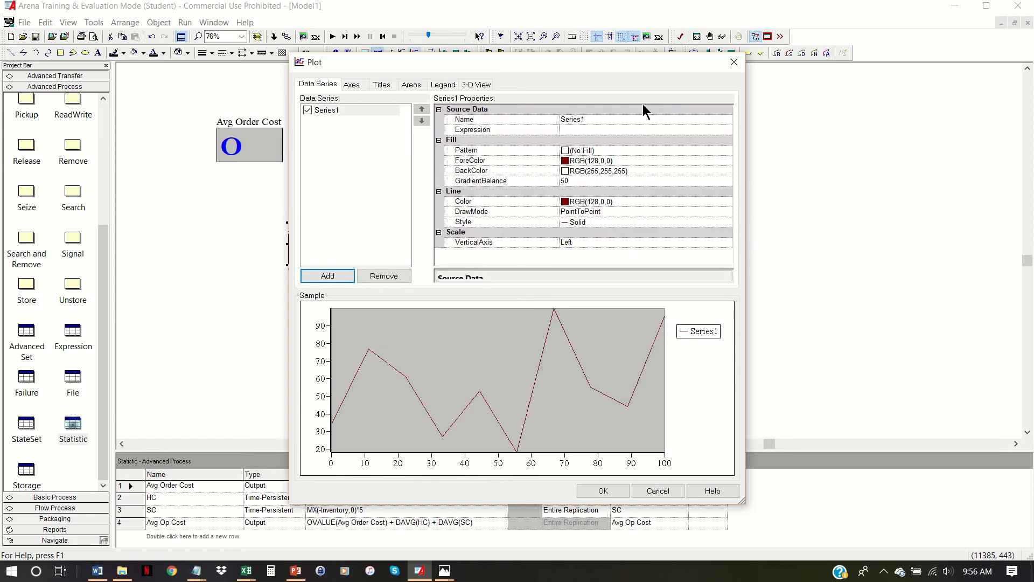
pyautogui.click(629, 119)
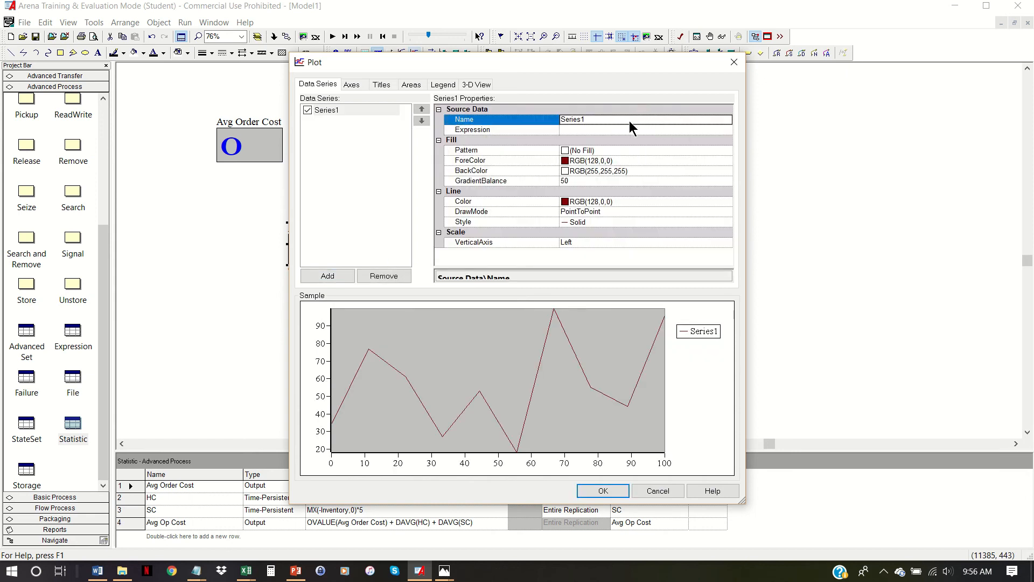
pyautogui.write('Pos Inventory')
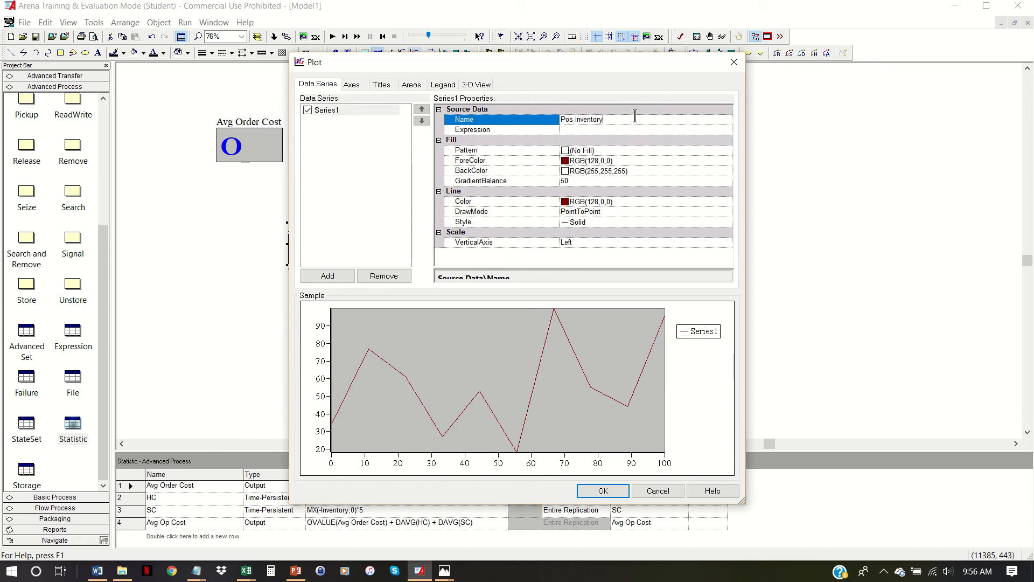
pyautogui.click(615, 129)
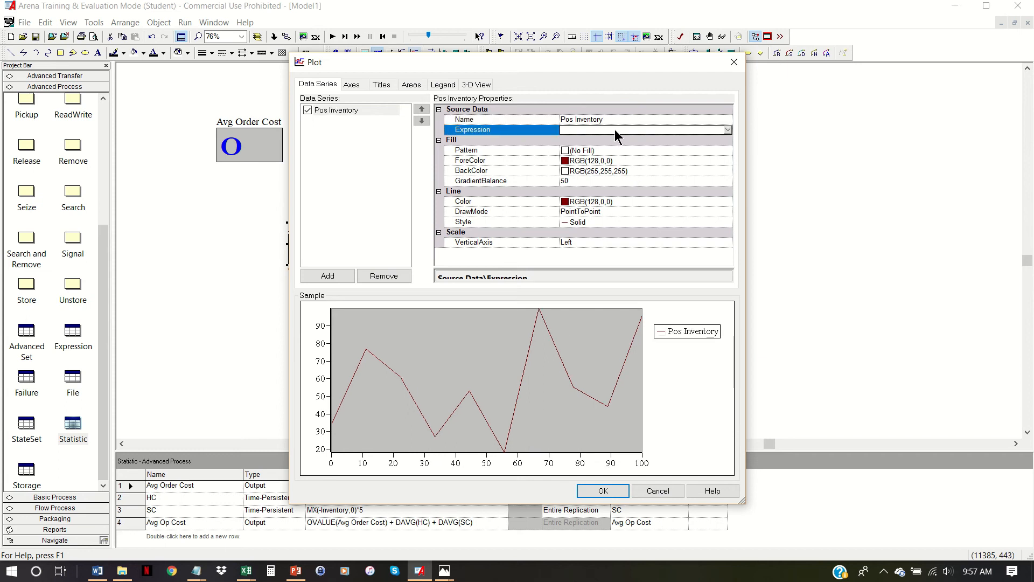
pyautogui.write('MX(')
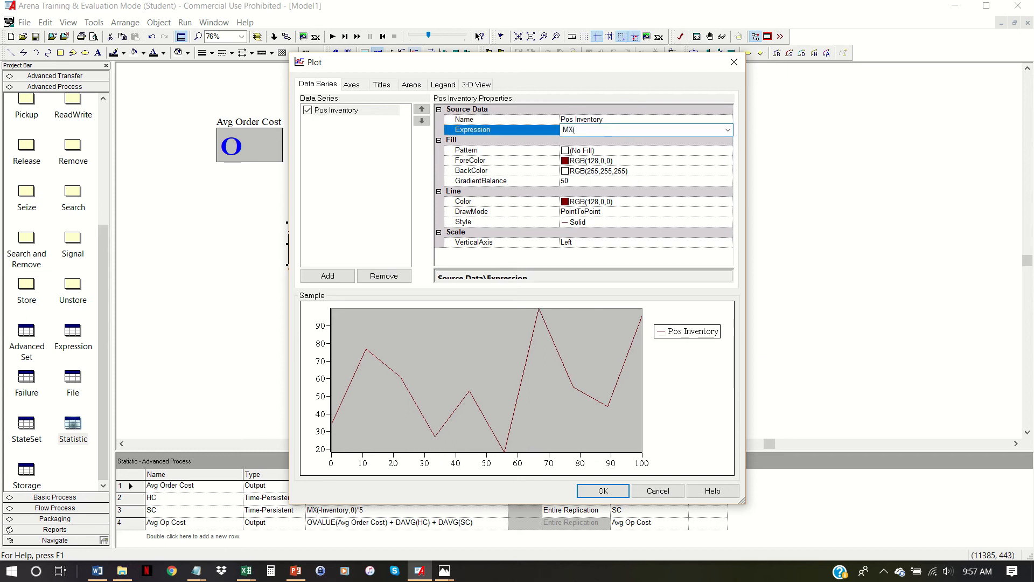
pyautogui.write('Inventory, 0')
# - Set the Pos Inventory series' line color to bright green, RGB(0,255,0)
pyautogui.click(652, 202)
pyautogui.click(728, 201)
pyautogui.click(493, 242)
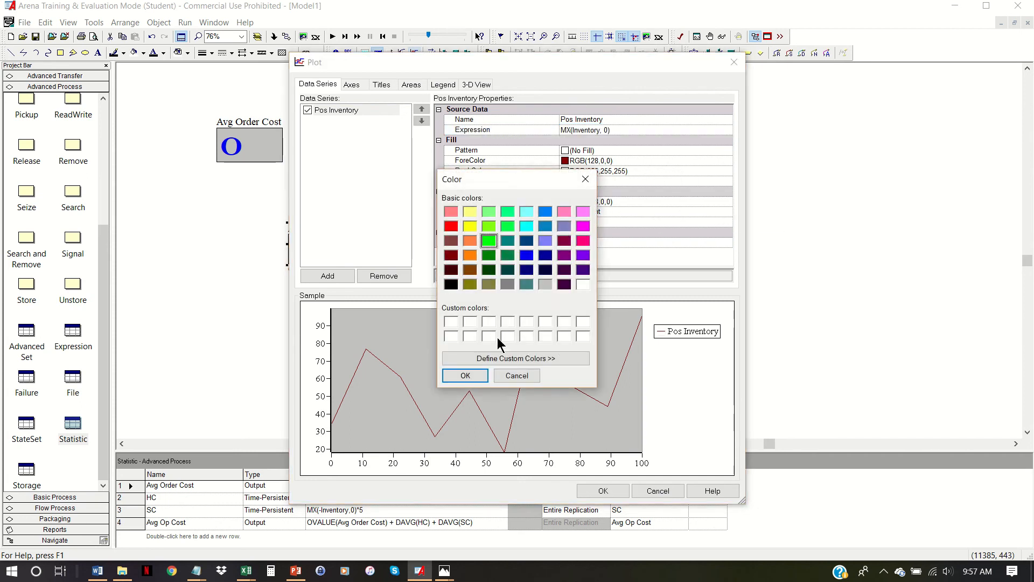
pyautogui.click(465, 375)
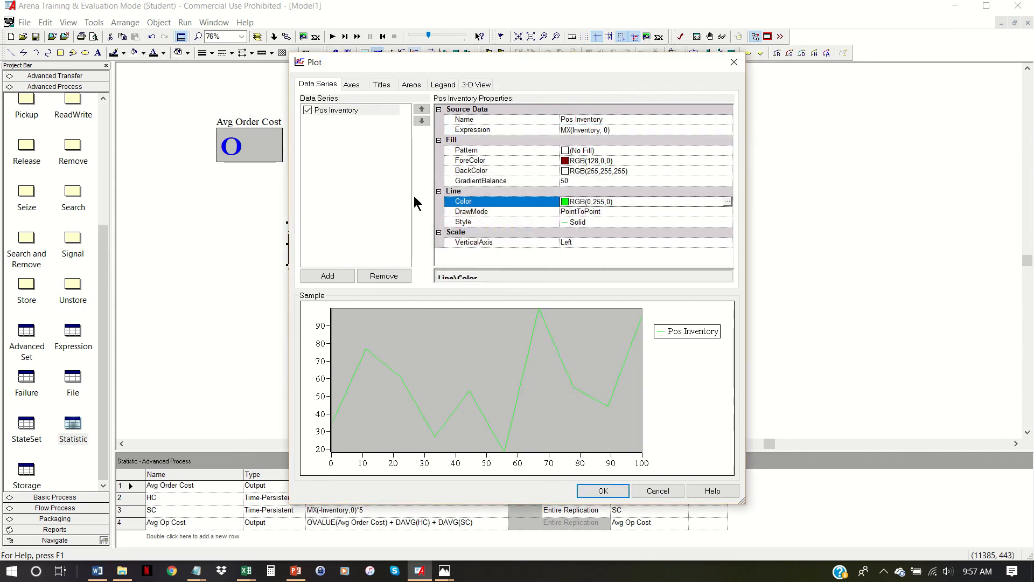
# - Add a second data series named Neg Inventory with the expression MN(Inventory,0)
pyautogui.click(337, 276)
pyautogui.click(602, 120)
pyautogui.write('N')
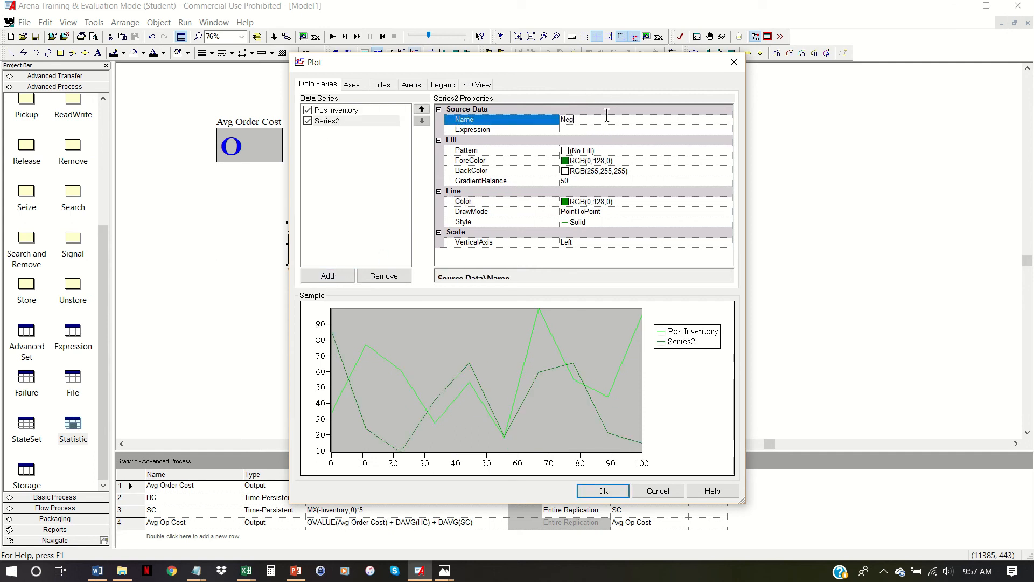
pyautogui.write('eg Inventory')
pyautogui.click(608, 129)
pyautogui.write('MN')
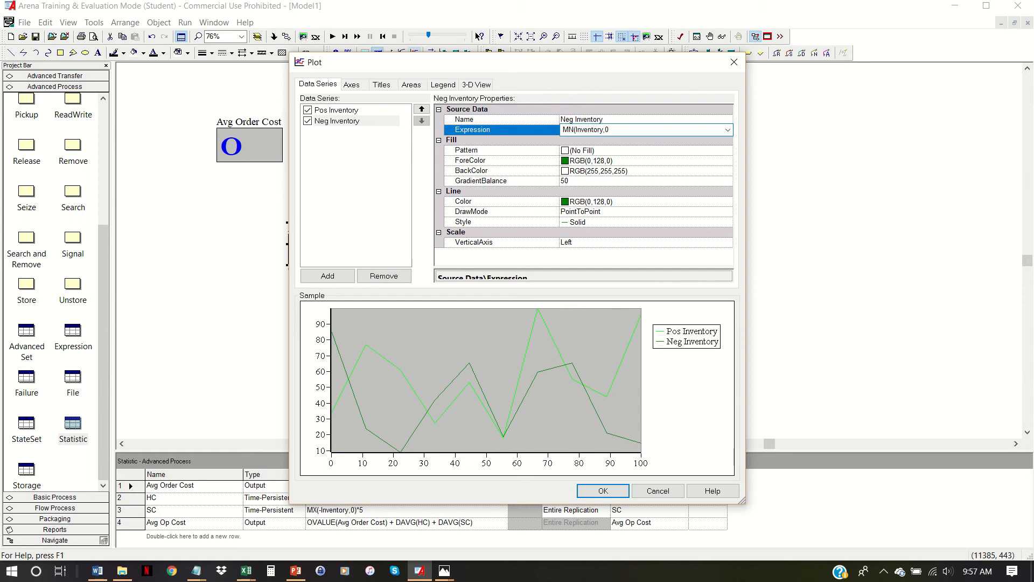
# - Set the Neg Inventory series' line color to red, RGB(255,0,0)
pyautogui.click(732, 202)
pyautogui.click(451, 226)
pyautogui.click(482, 376)
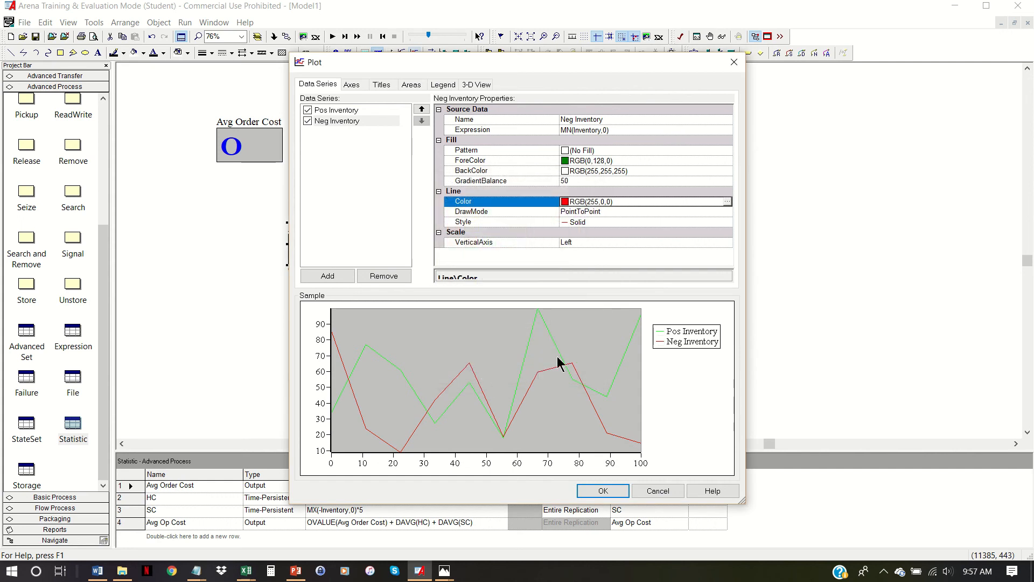
# - Set the plot's legend location to Bottom
pyautogui.click(360, 85)
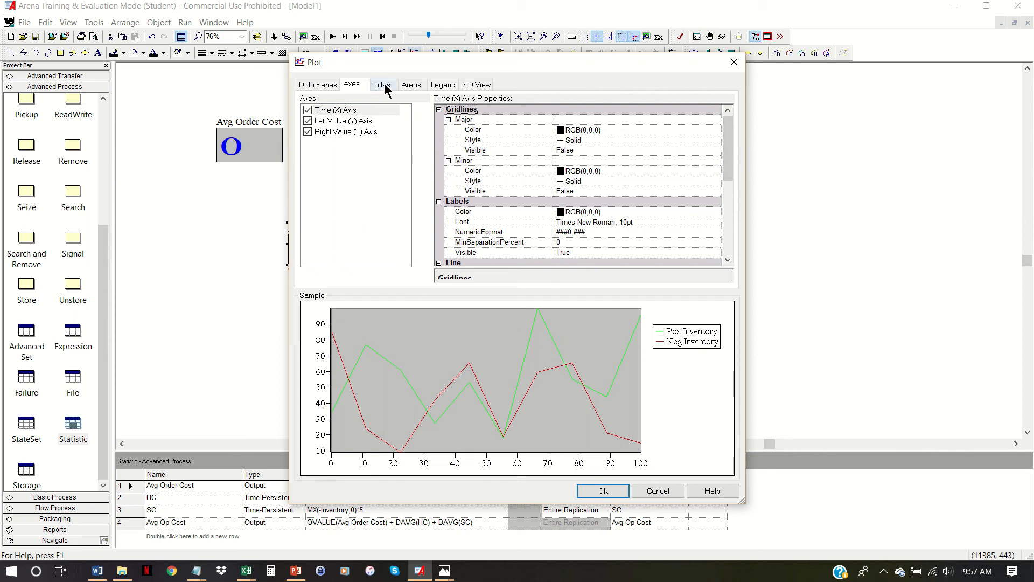
pyautogui.click(443, 85)
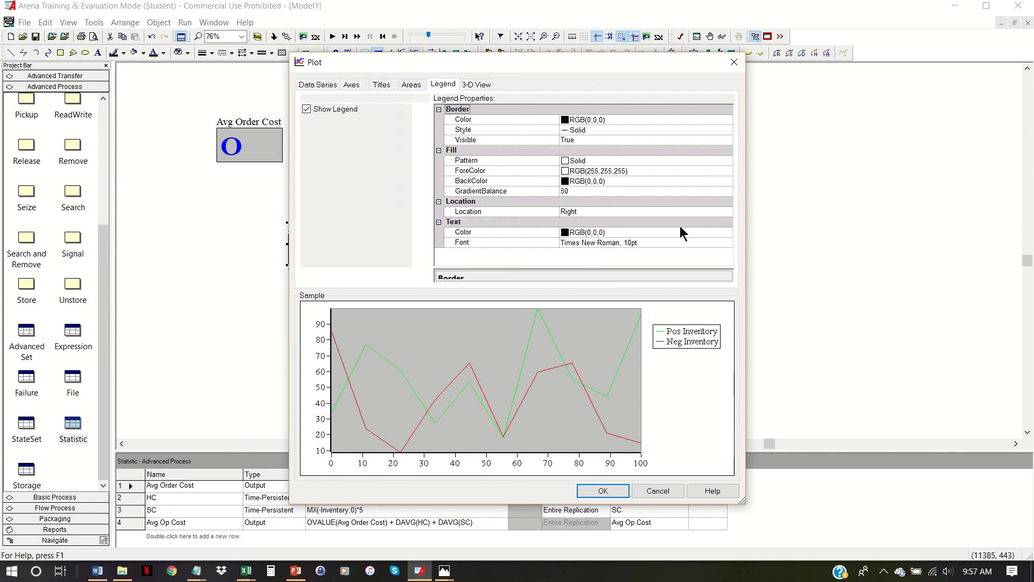
pyautogui.click(616, 211)
pyautogui.click(726, 211)
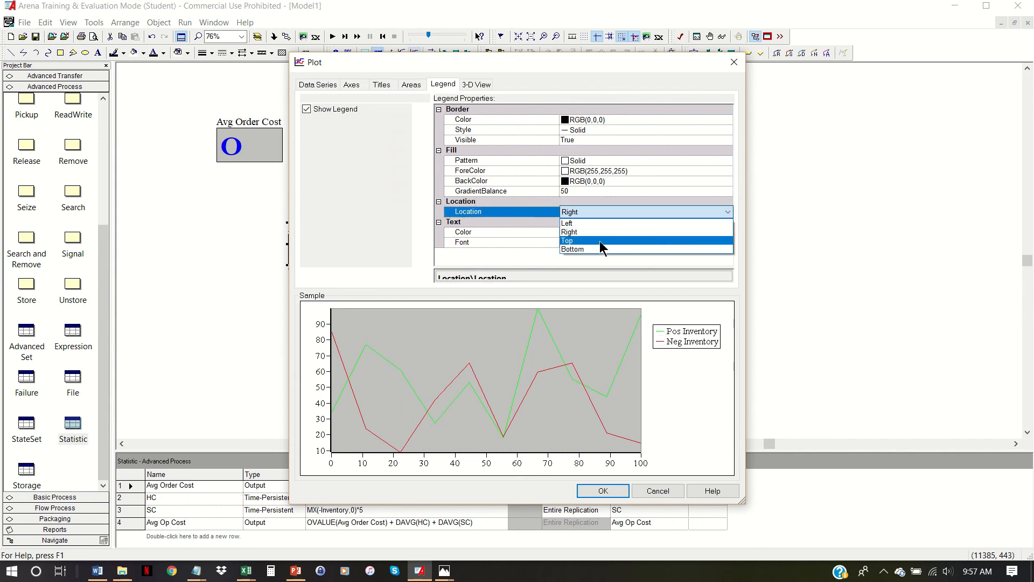
pyautogui.click(601, 250)
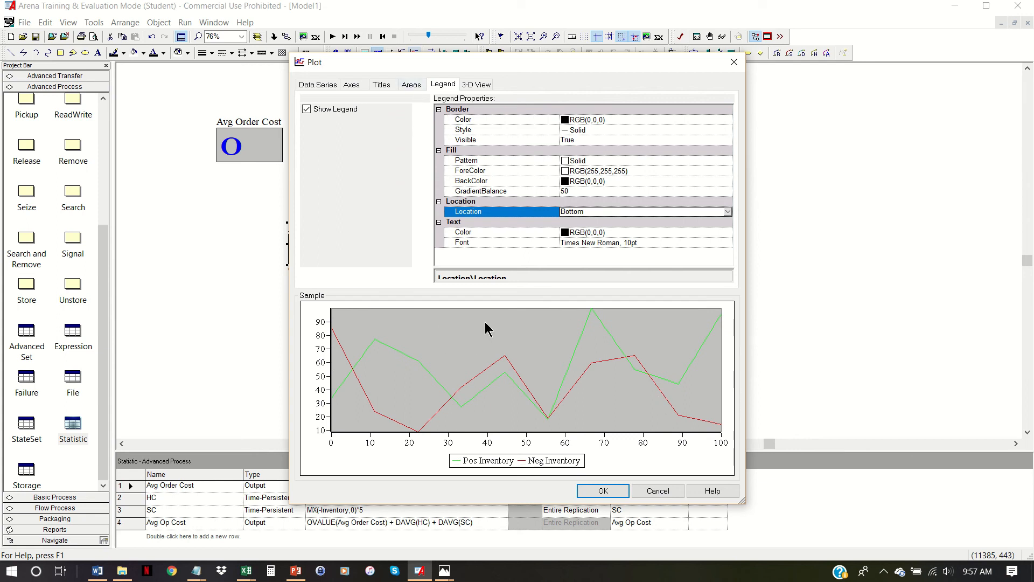
# - Examine the ForeColor fill of the plot's back wall and its custom color definition
pyautogui.click(411, 85)
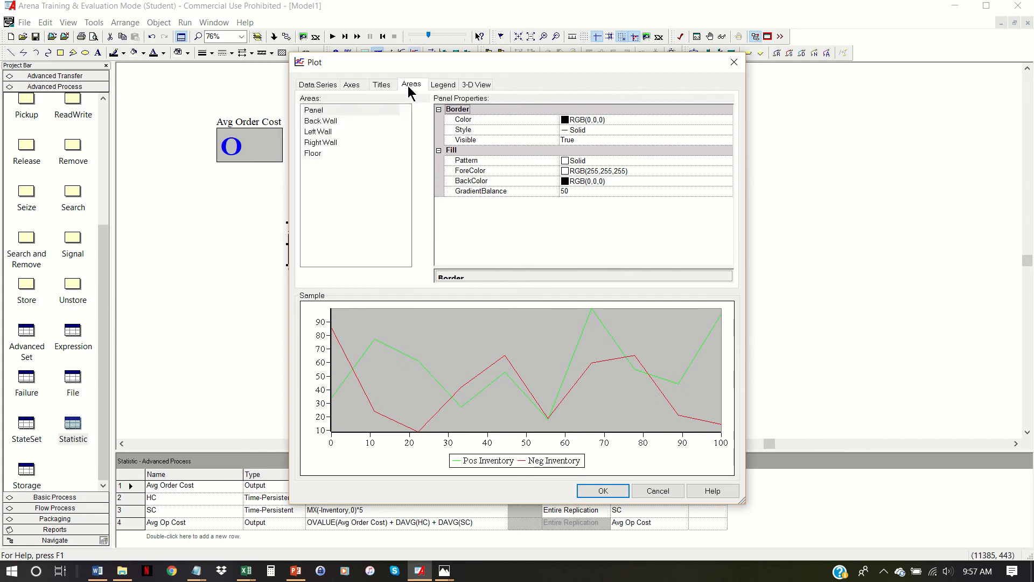
pyautogui.click(327, 122)
pyautogui.click(725, 172)
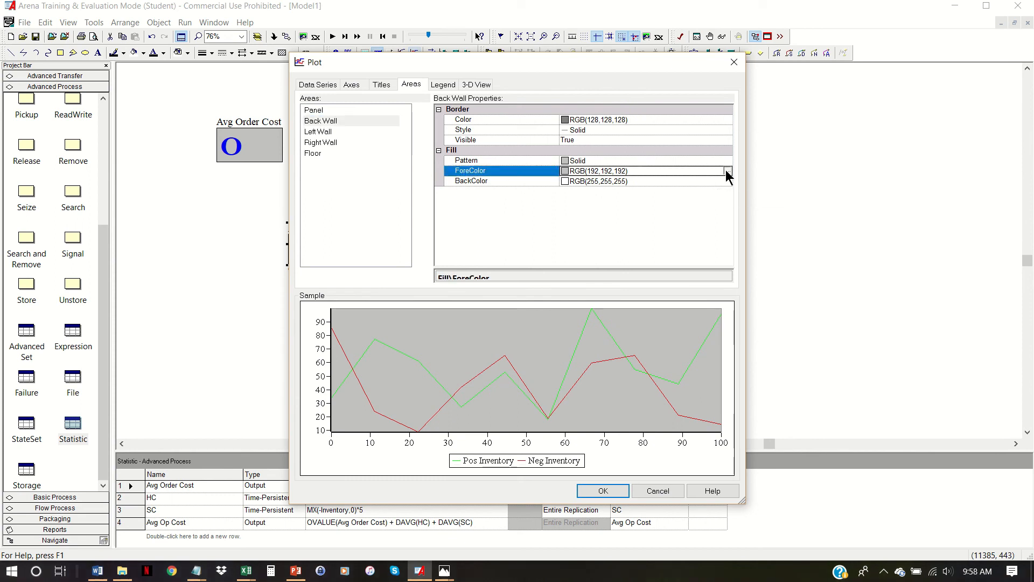
pyautogui.click(726, 170)
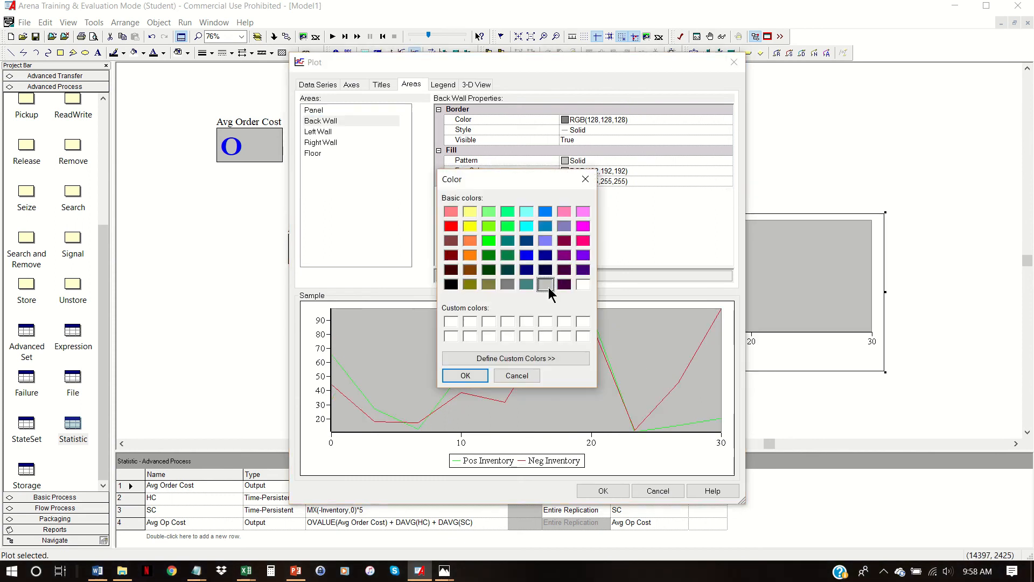
pyautogui.click(515, 358)
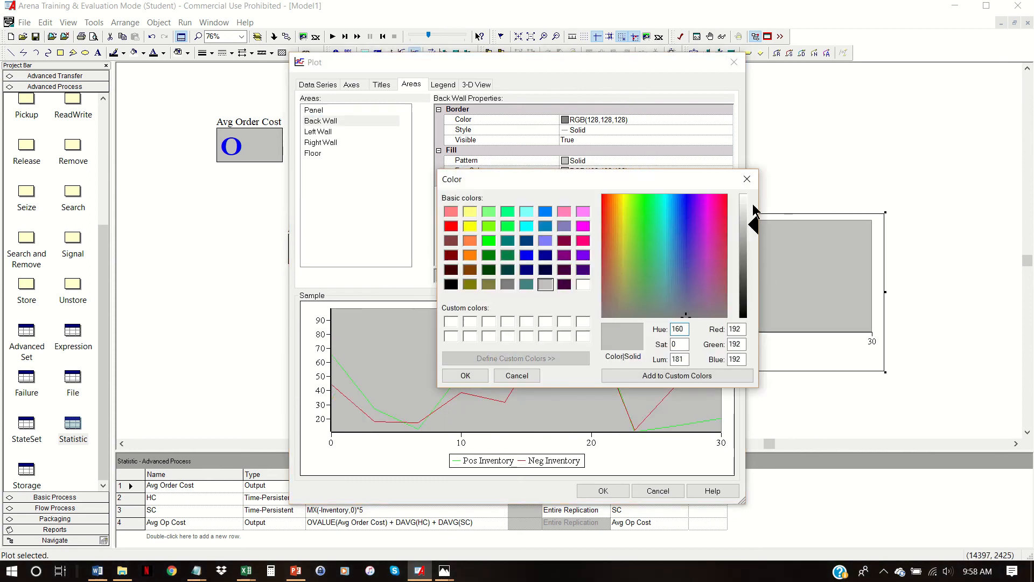
pyautogui.click(469, 375)
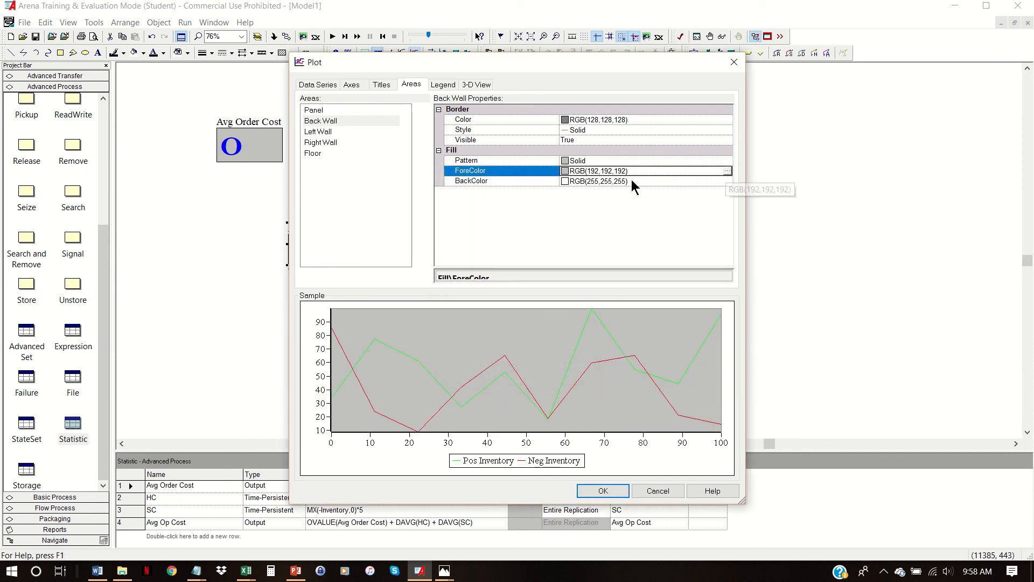
# - Set the AutoScrollPercent of the plot's Time (X) Axis to 50
pyautogui.click(380, 85)
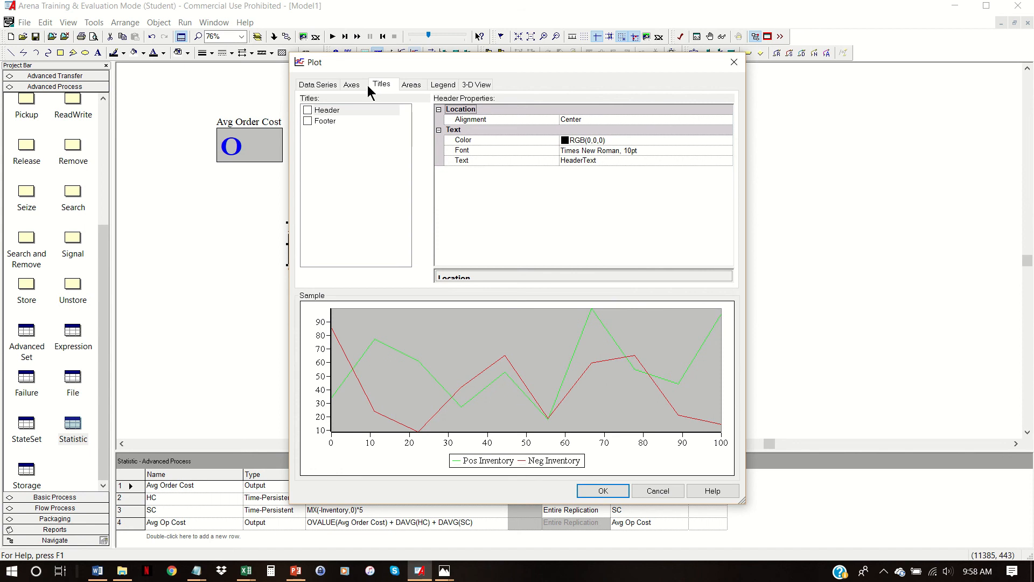
pyautogui.click(350, 85)
pyautogui.moveTo(728, 143); pyautogui.dragTo(724, 228)
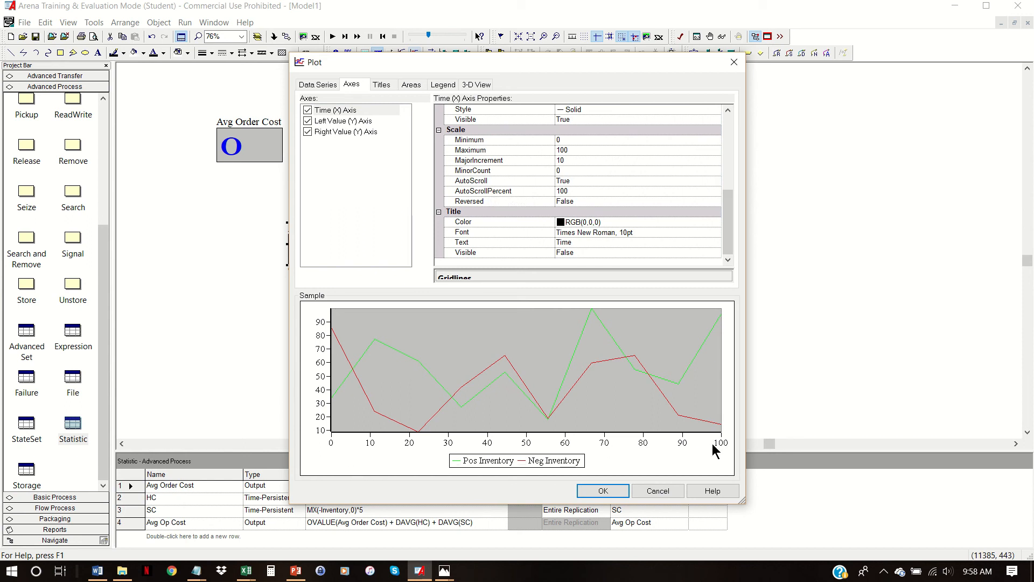
pyautogui.click(572, 191)
pyautogui.write('50')
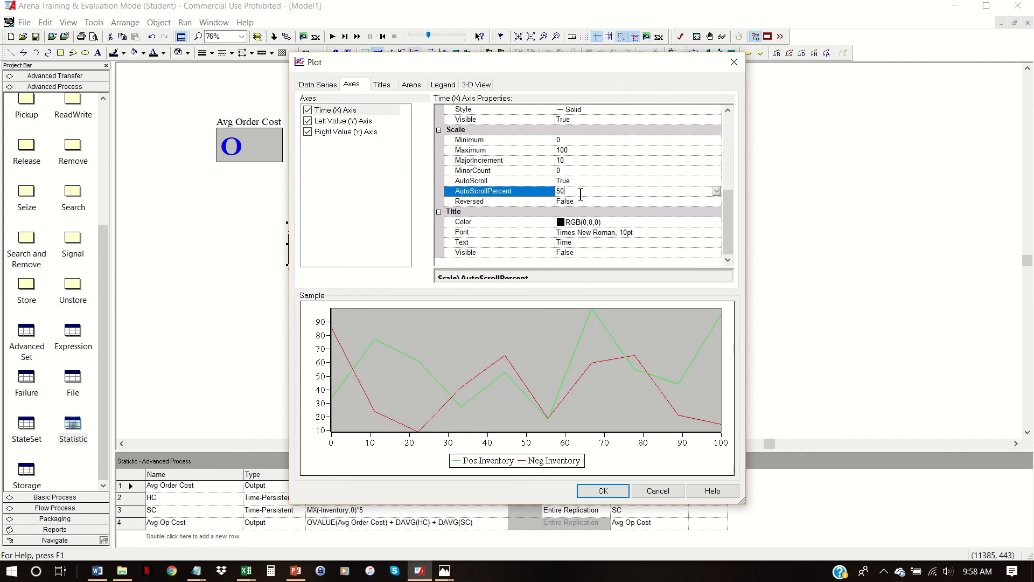
# - Set the Time (X) Axis maximum to 30 and place the plot to the lower right of the average cost displays
pyautogui.click(576, 148)
pyautogui.write('30')
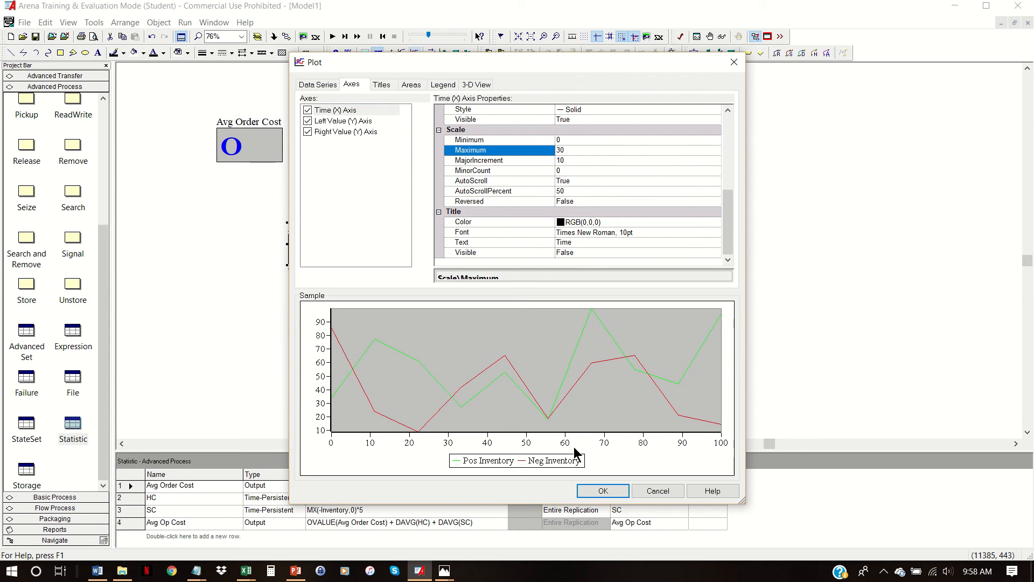
pyautogui.click(601, 490)
pyautogui.click(487, 213)
pyautogui.click(883, 371)
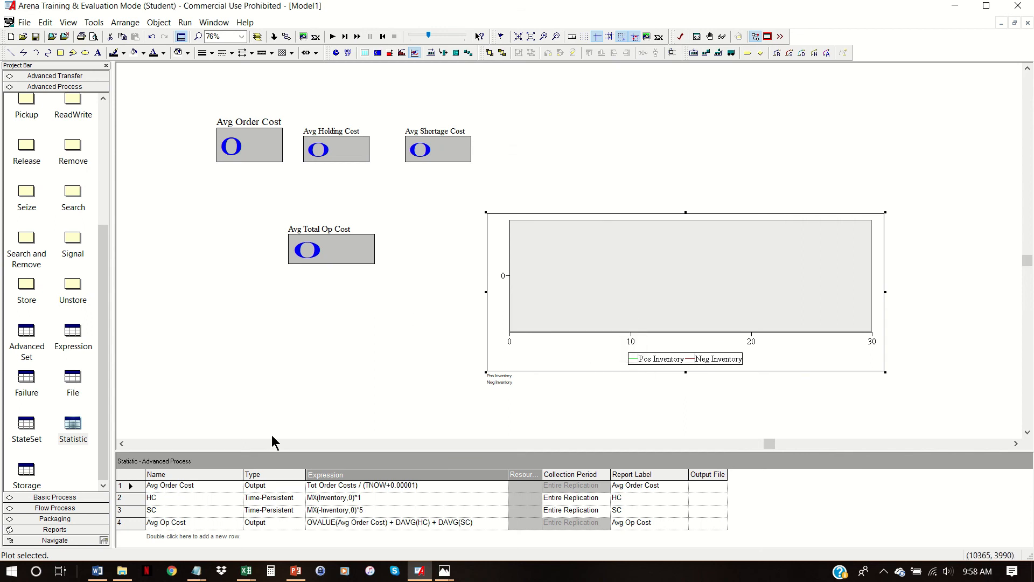
# - Set the initial value of the Inventory variable to 60
pyautogui.click(68, 498)
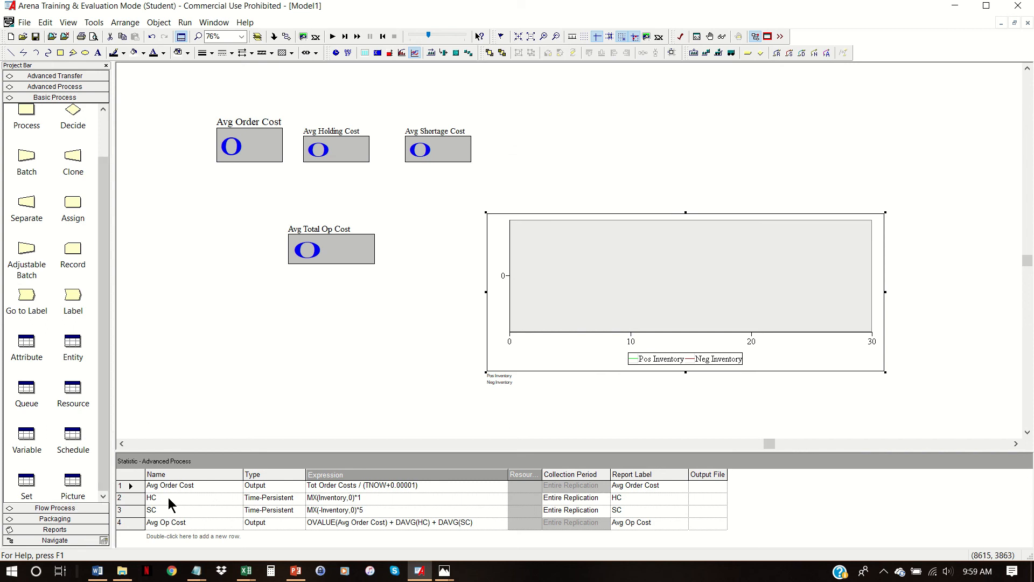
pyautogui.click(27, 435)
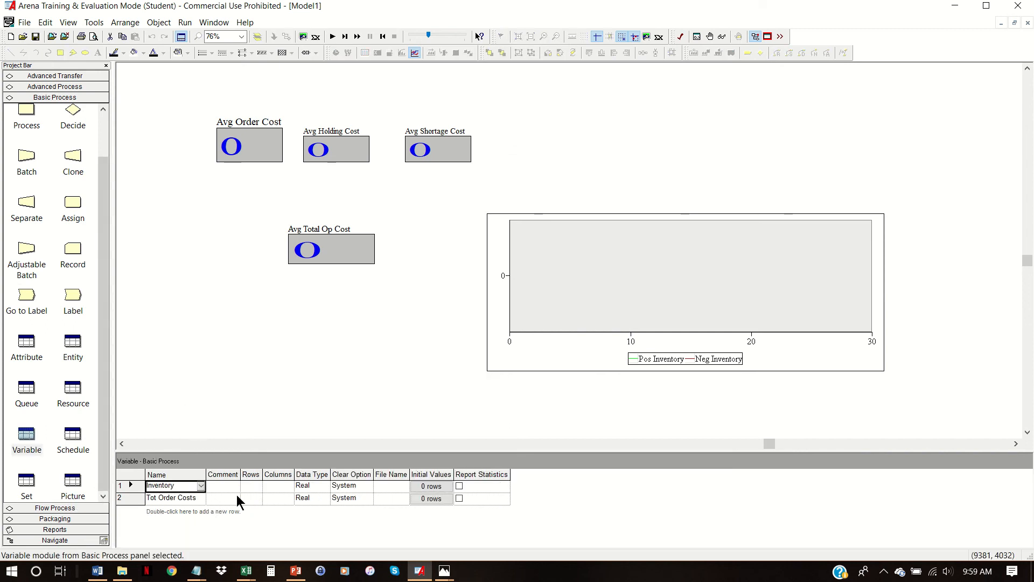
pyautogui.click(439, 484)
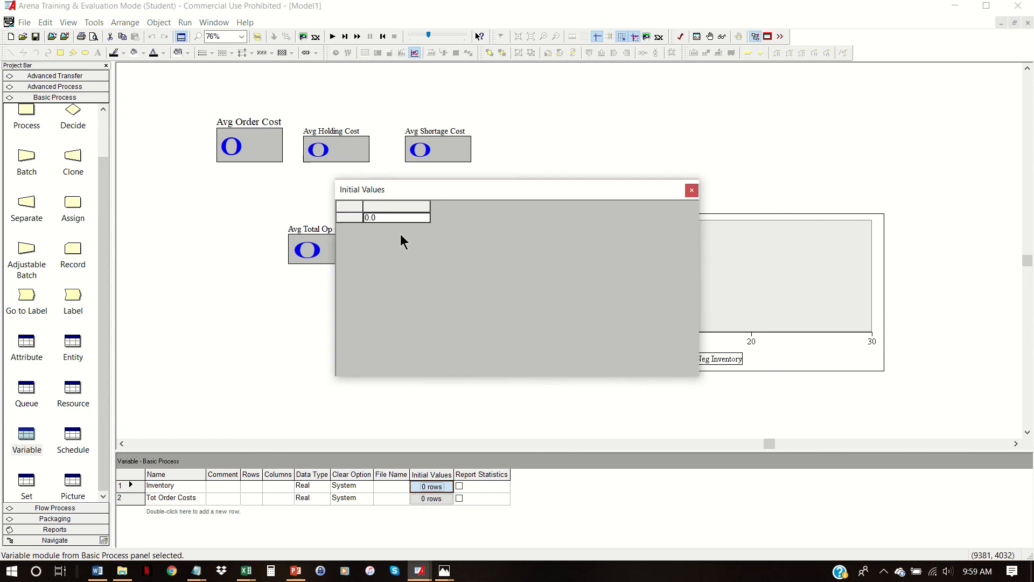
pyautogui.write('60')
pyautogui.click(691, 190)
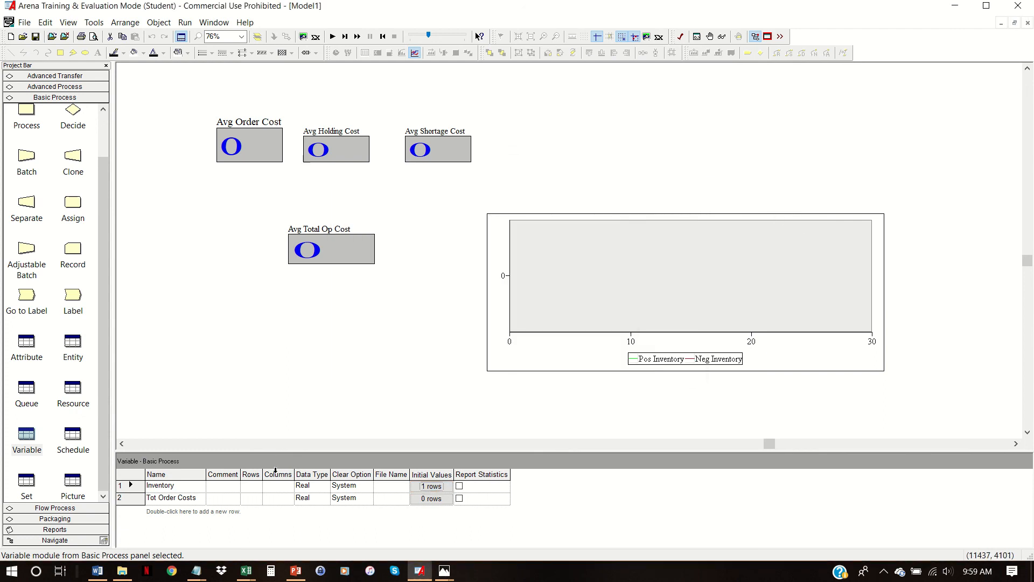
# - Add a variable named Big S with an initial value of 40
pyautogui.doubleClick(224, 512)
pyautogui.click(203, 510)
pyautogui.click(203, 510)
pyautogui.write('Big S')
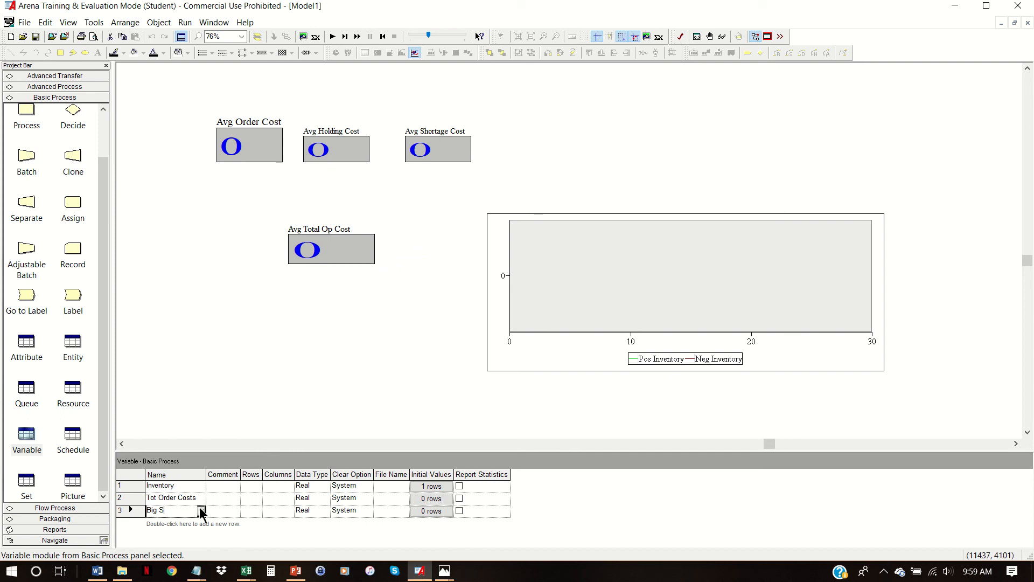
pyautogui.click(429, 507)
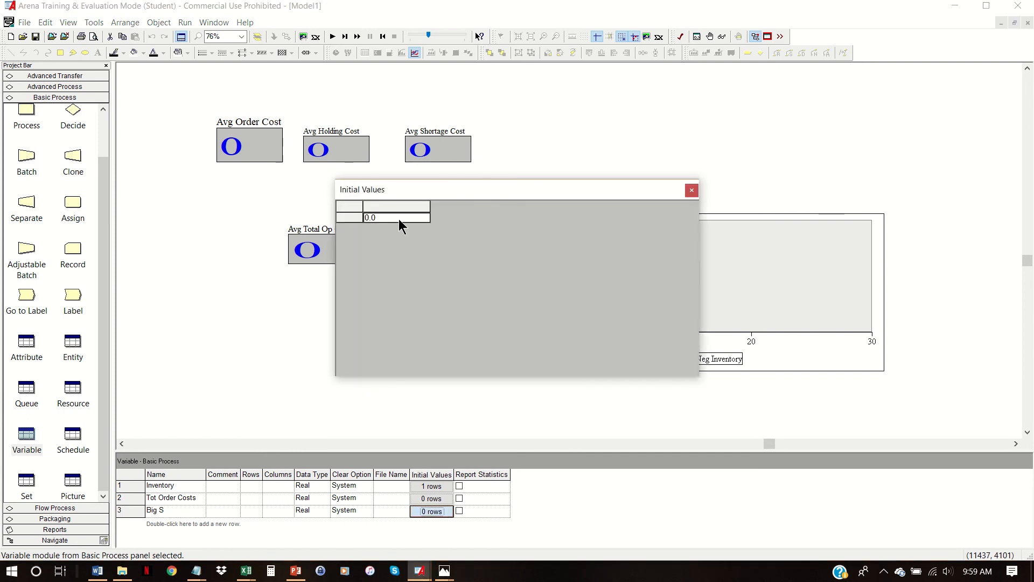
pyautogui.write('40')
pyautogui.click(692, 190)
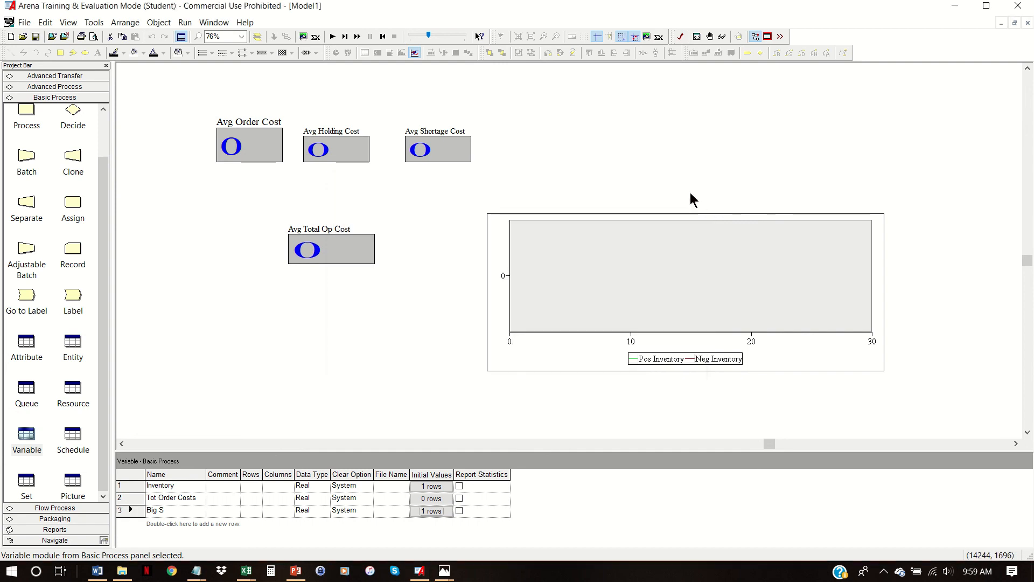
# - Add a variable named Little s with an initial value of 20
pyautogui.moveTo(375, 455); pyautogui.dragTo(376, 416)
pyautogui.doubleClick(340, 493)
pyautogui.write('L')
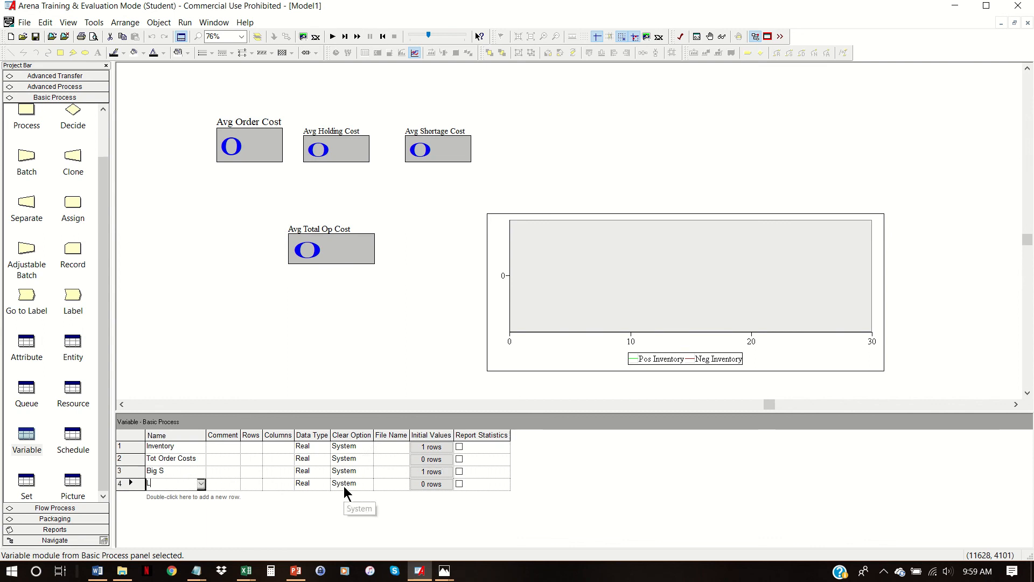
pyautogui.write('ittle s')
pyautogui.click(435, 484)
pyautogui.click(441, 484)
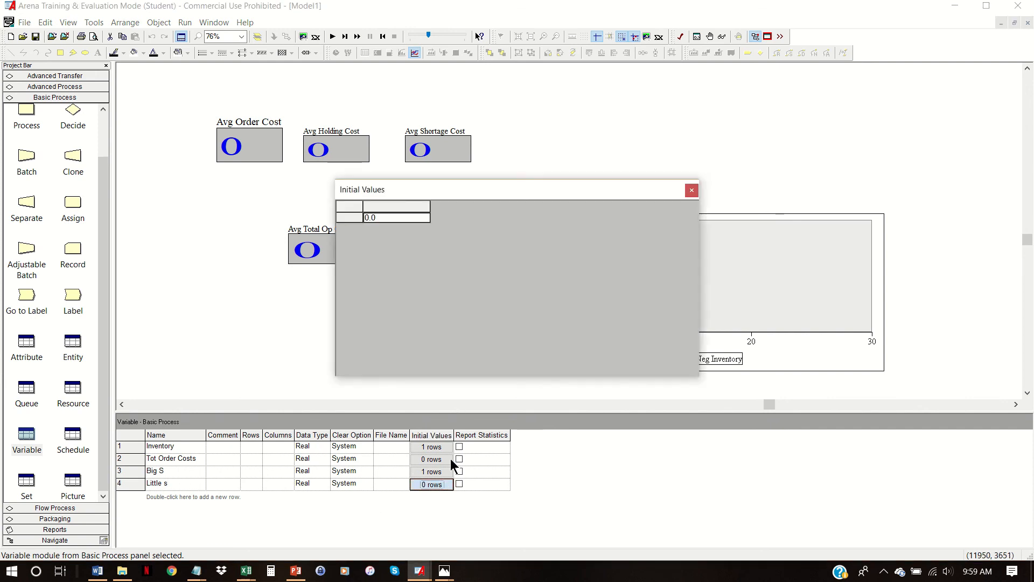
pyautogui.click(378, 217)
pyautogui.write('20')
pyautogui.click(691, 191)
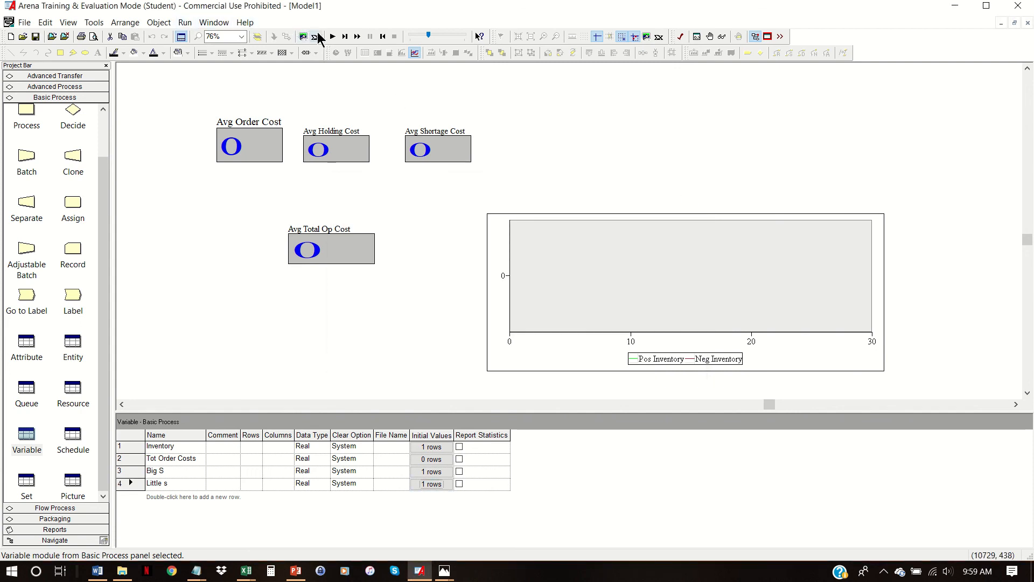
# - Run the simulation to completion and decline to view the results report
pyautogui.click(333, 37)
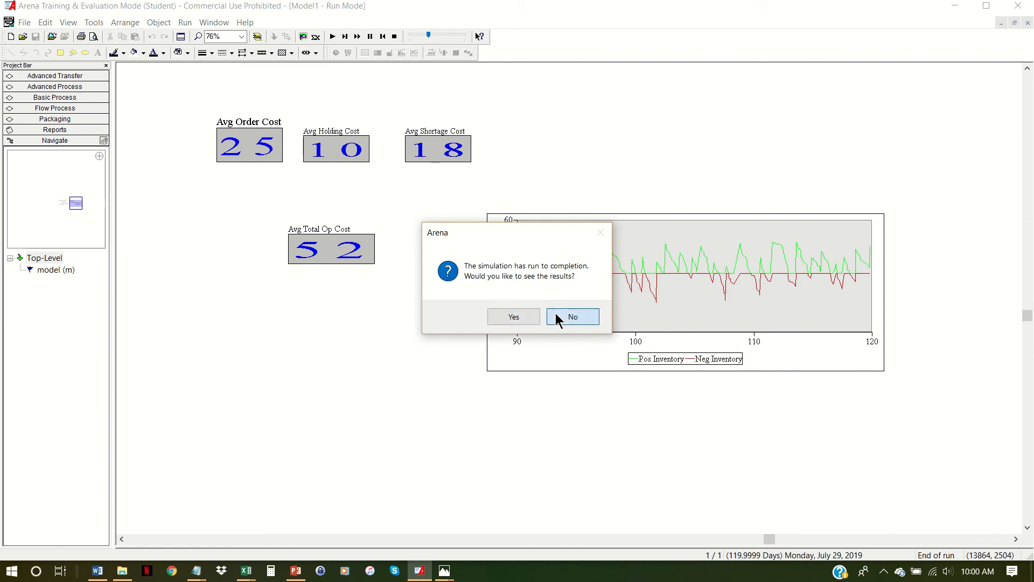
pyautogui.click(557, 319)
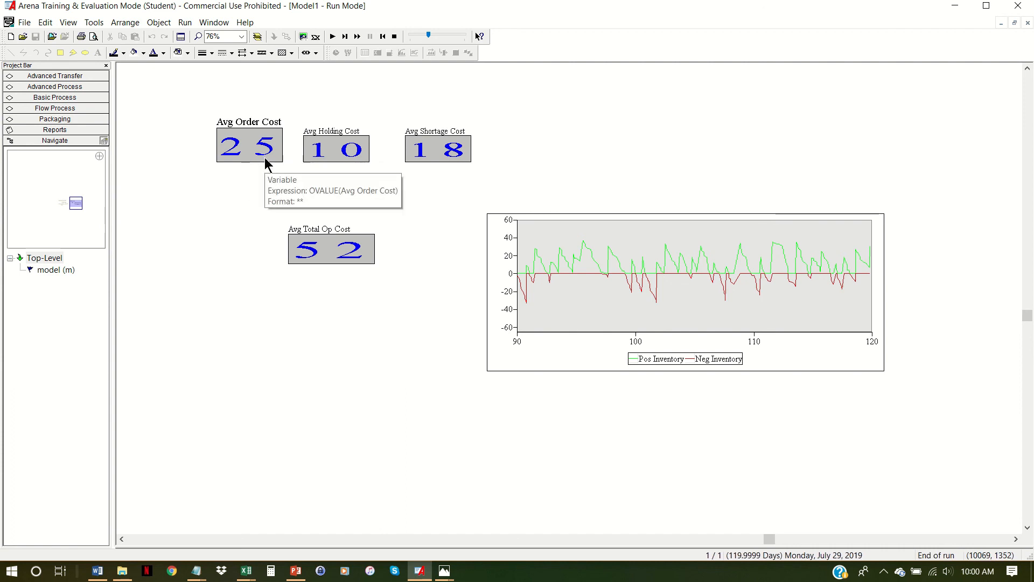
# - Make the Avg Holding Cost, Avg Shortage Cost and Avg Total Op Cost displays slightly taller
pyautogui.click(337, 133)
pyautogui.moveTo(337, 127); pyautogui.dragTo(337, 115)
pyautogui.click(445, 141)
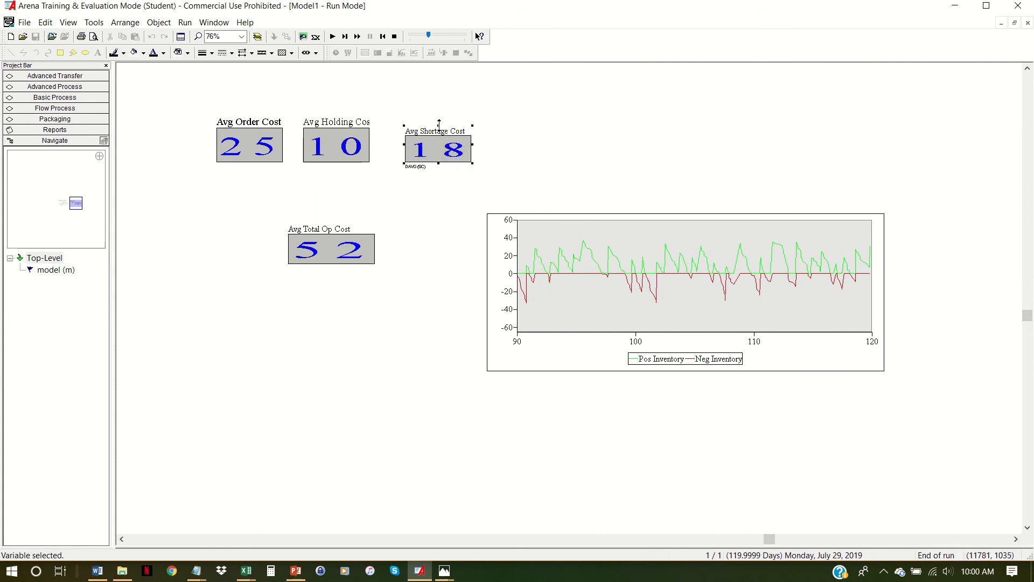
pyautogui.moveTo(439, 123); pyautogui.dragTo(439, 118)
pyautogui.click(334, 230)
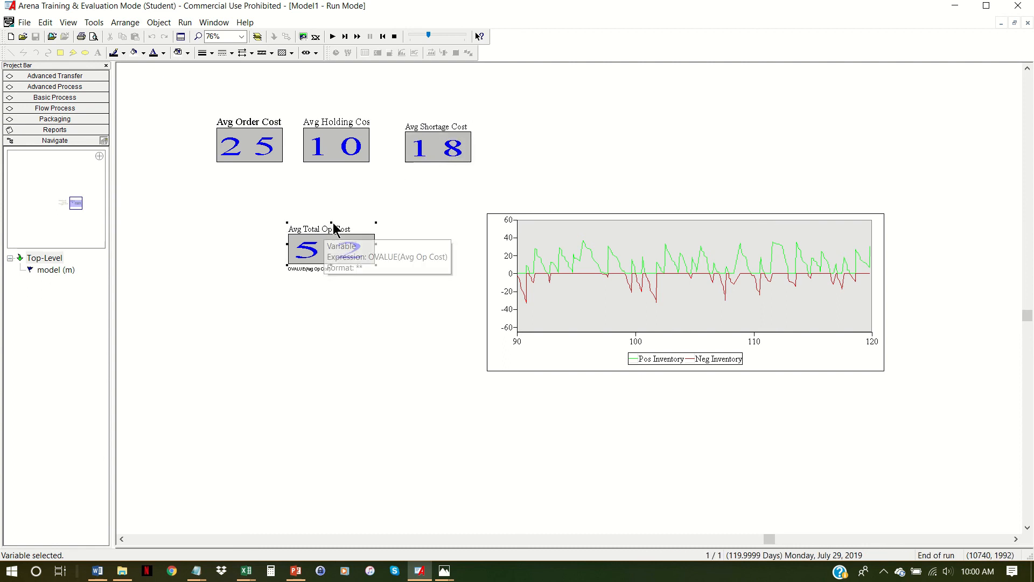
pyautogui.click(333, 215)
pyautogui.click(332, 227)
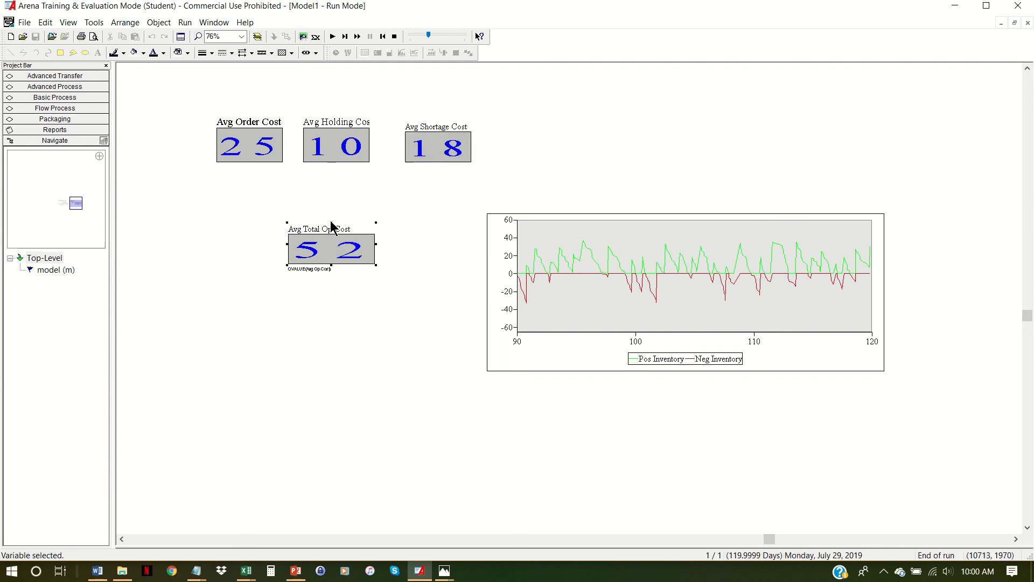
pyautogui.moveTo(332, 220); pyautogui.dragTo(332, 212)
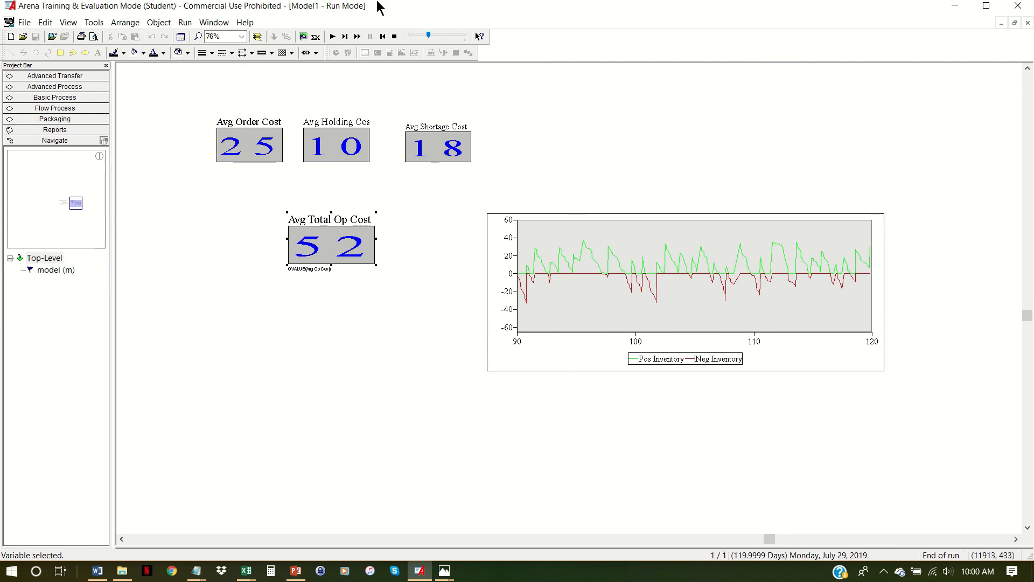
# - End the run and set the initial values of Big S to 60 and Little s to 30
pyautogui.click(395, 37)
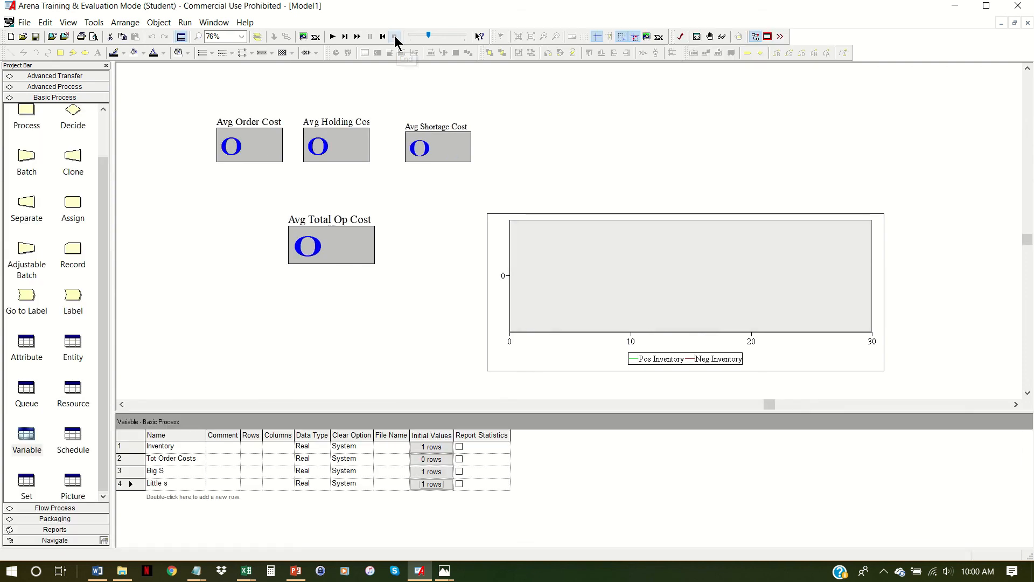
pyautogui.click(431, 472)
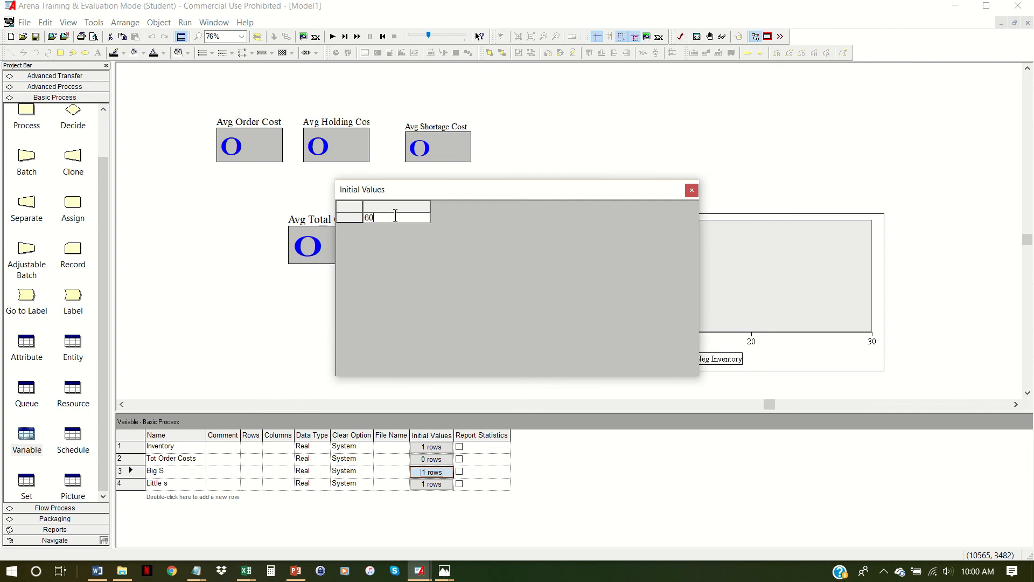
pyautogui.click(692, 192)
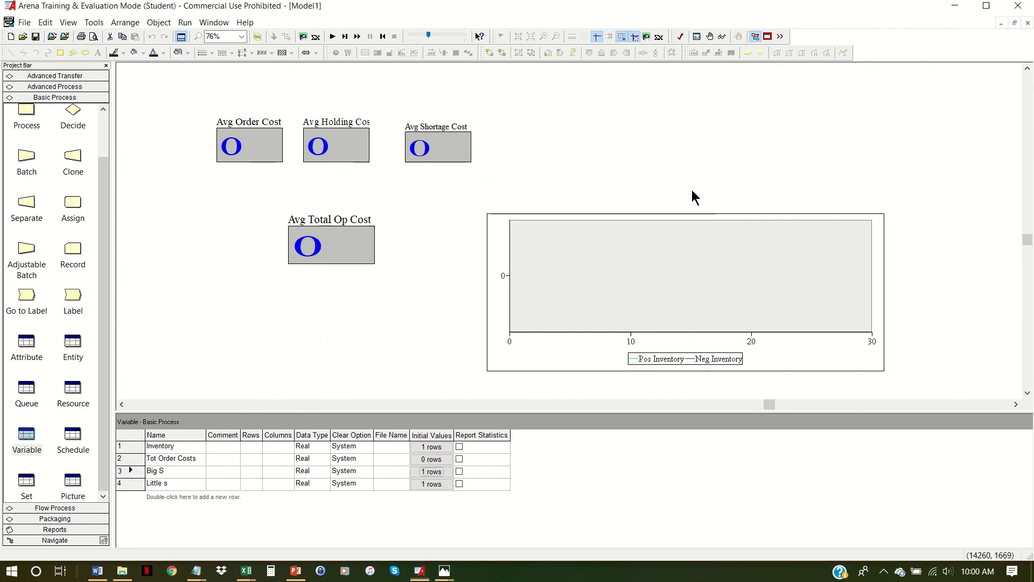
pyautogui.click(440, 485)
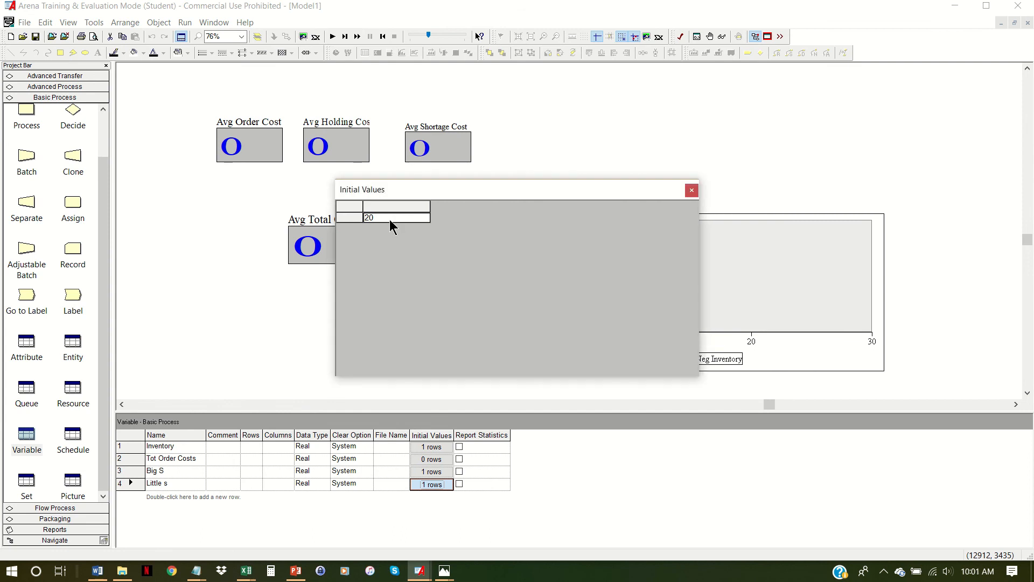
pyautogui.click(389, 219)
pyautogui.write('30')
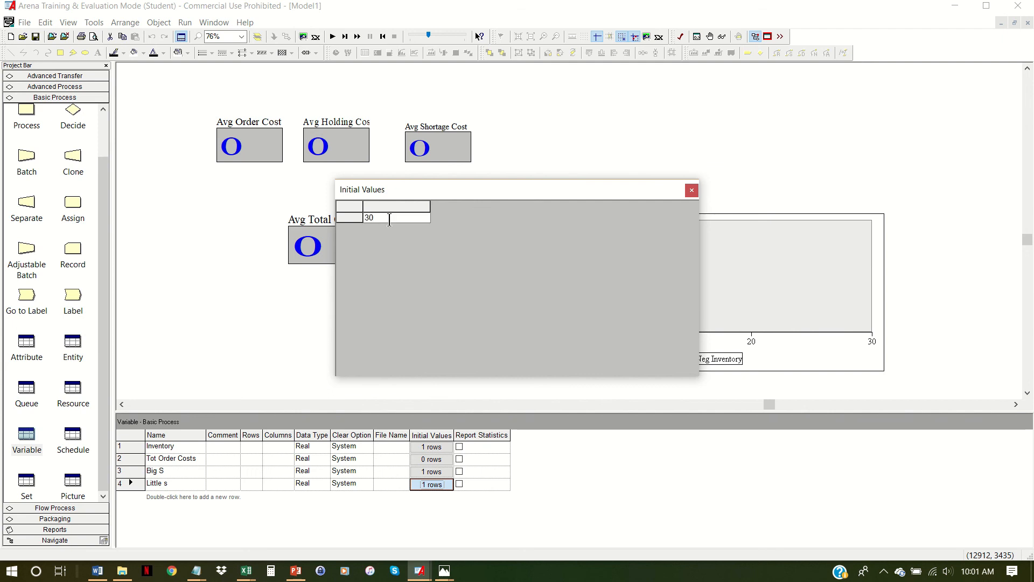
pyautogui.click(692, 191)
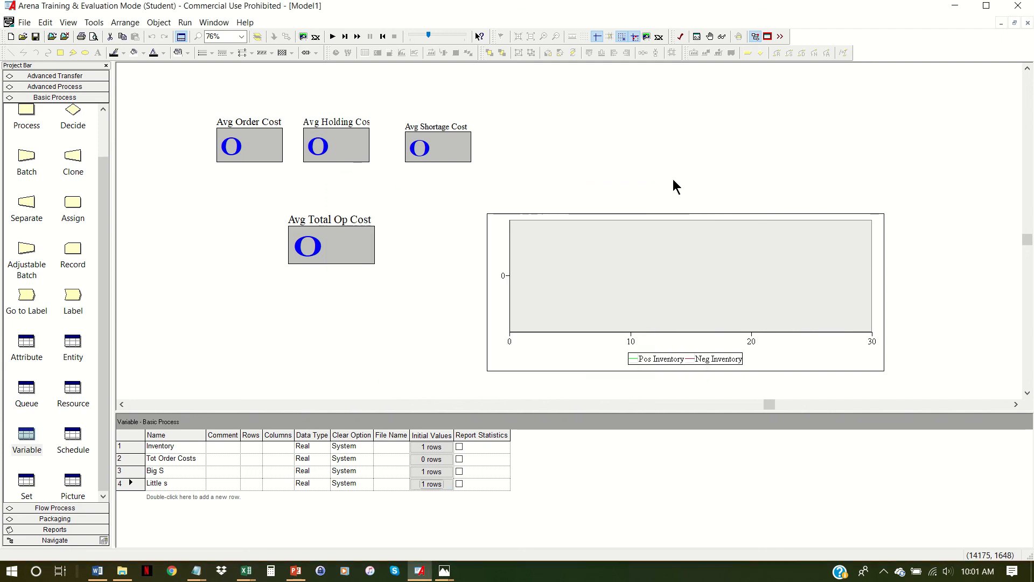
# - Run the simulation again to completion at a faster animation speed and decline to view the results report
pyautogui.click(333, 38)
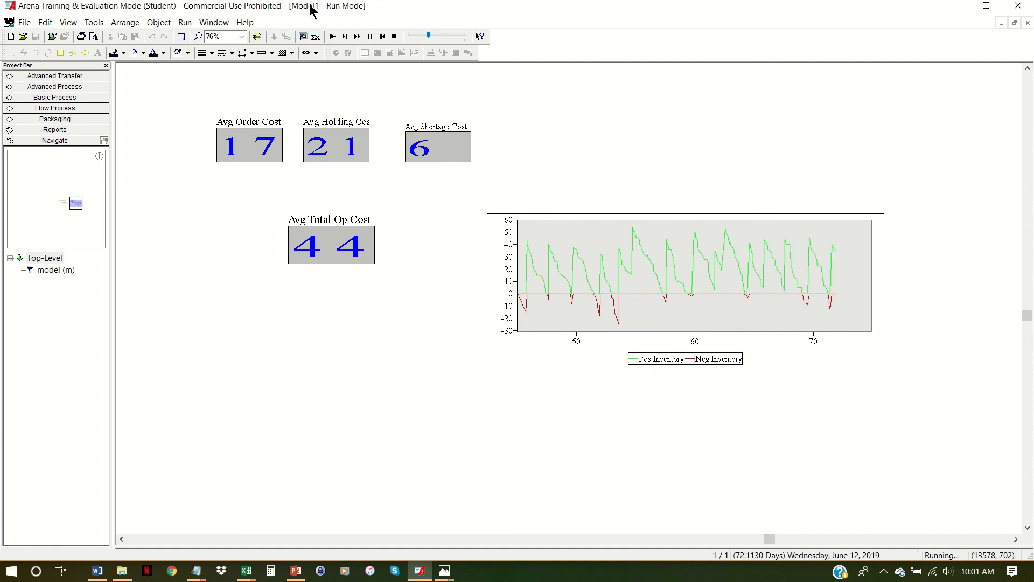
pyautogui.moveTo(430, 37); pyautogui.dragTo(456, 34)
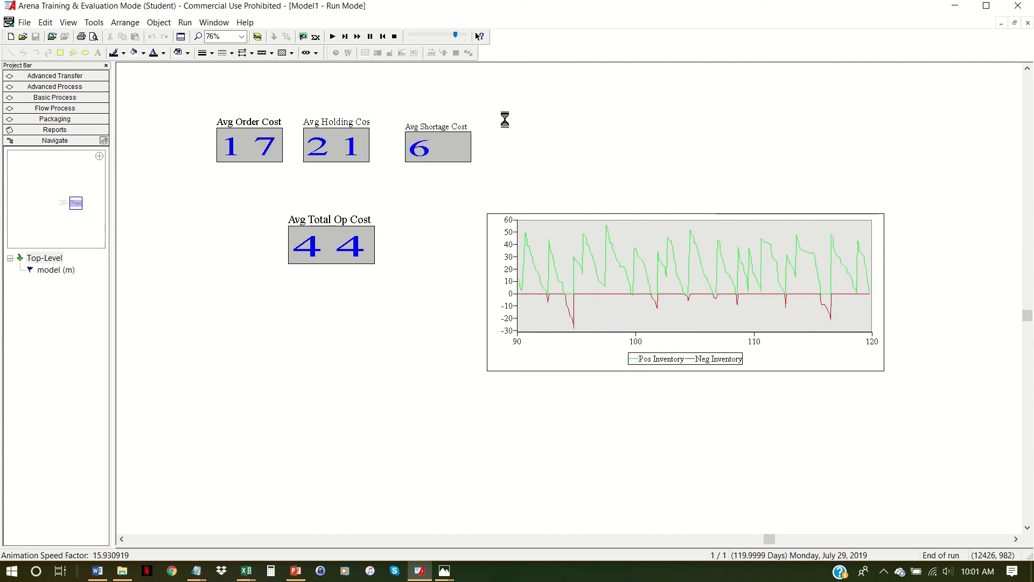
pyautogui.click(571, 319)
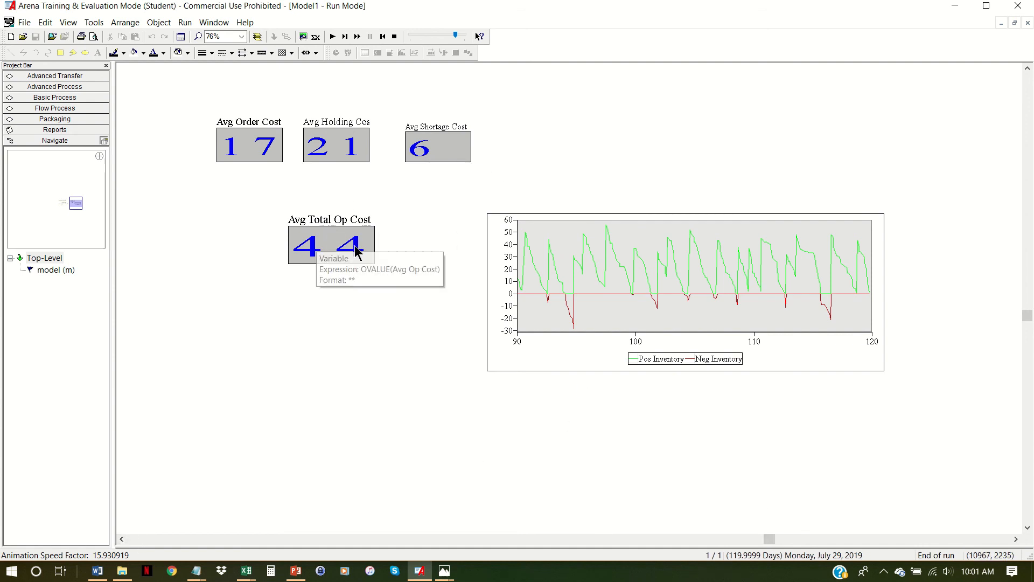
# - End the run and switch to the named view showing the model's flowchart
pyautogui.click(394, 36)
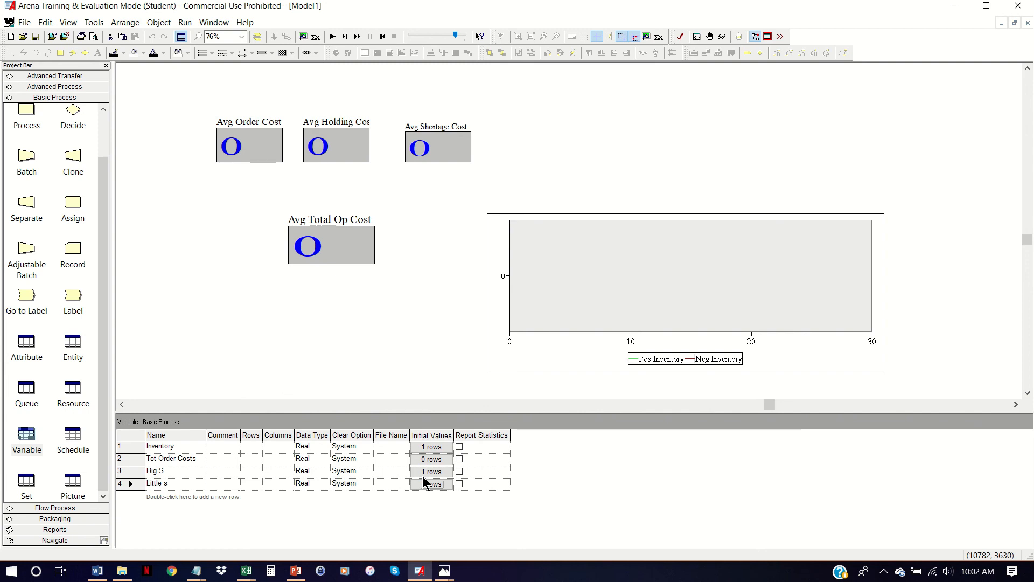
pyautogui.press('l')
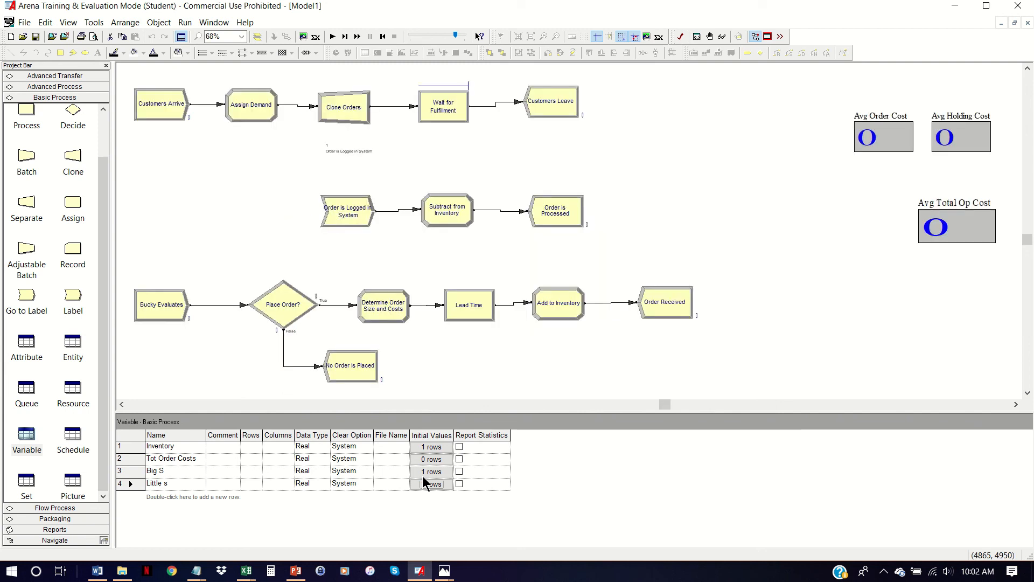